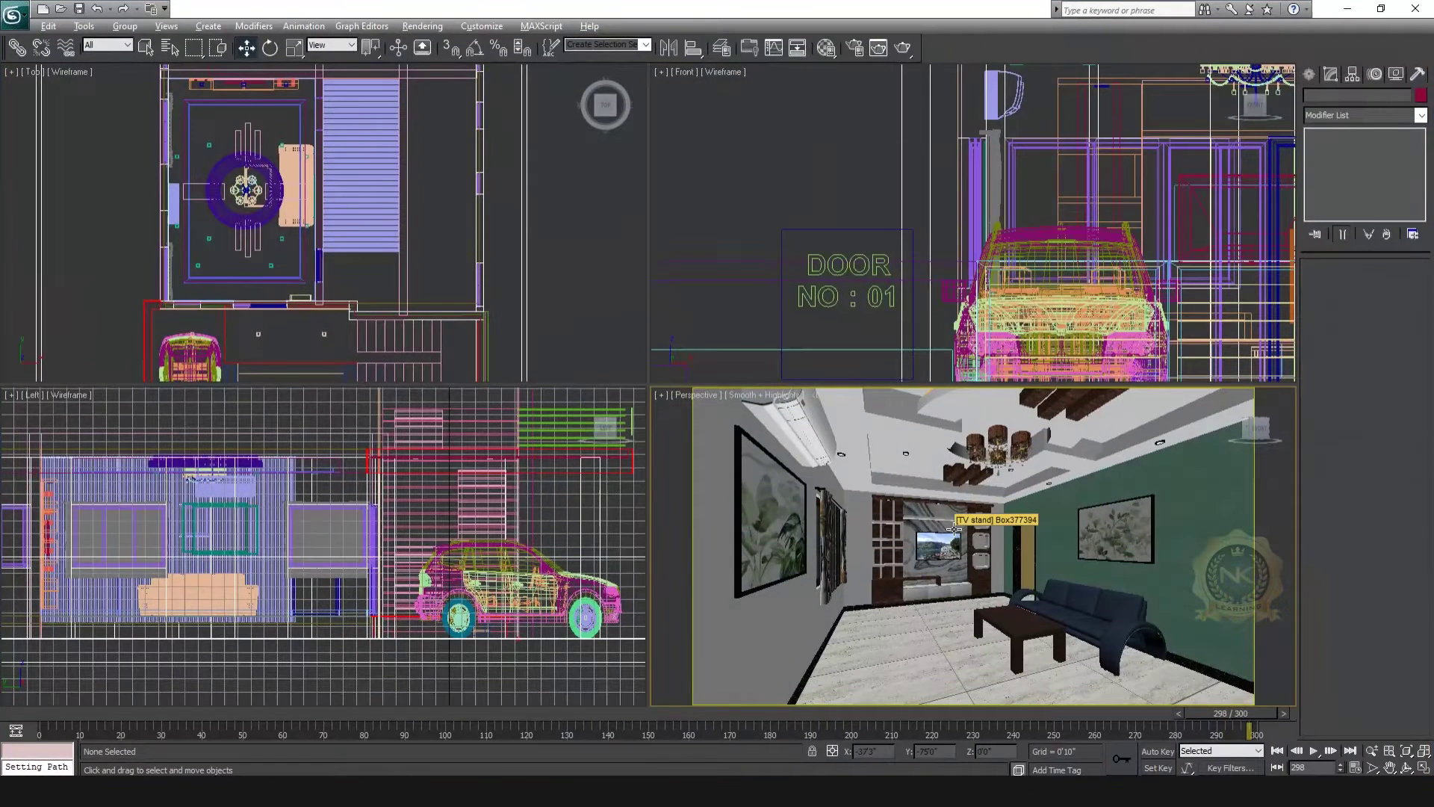
Maximize the Top viewport and pan it to centre the living room and entrance.
{"action": "key", "text": "alt+w"}
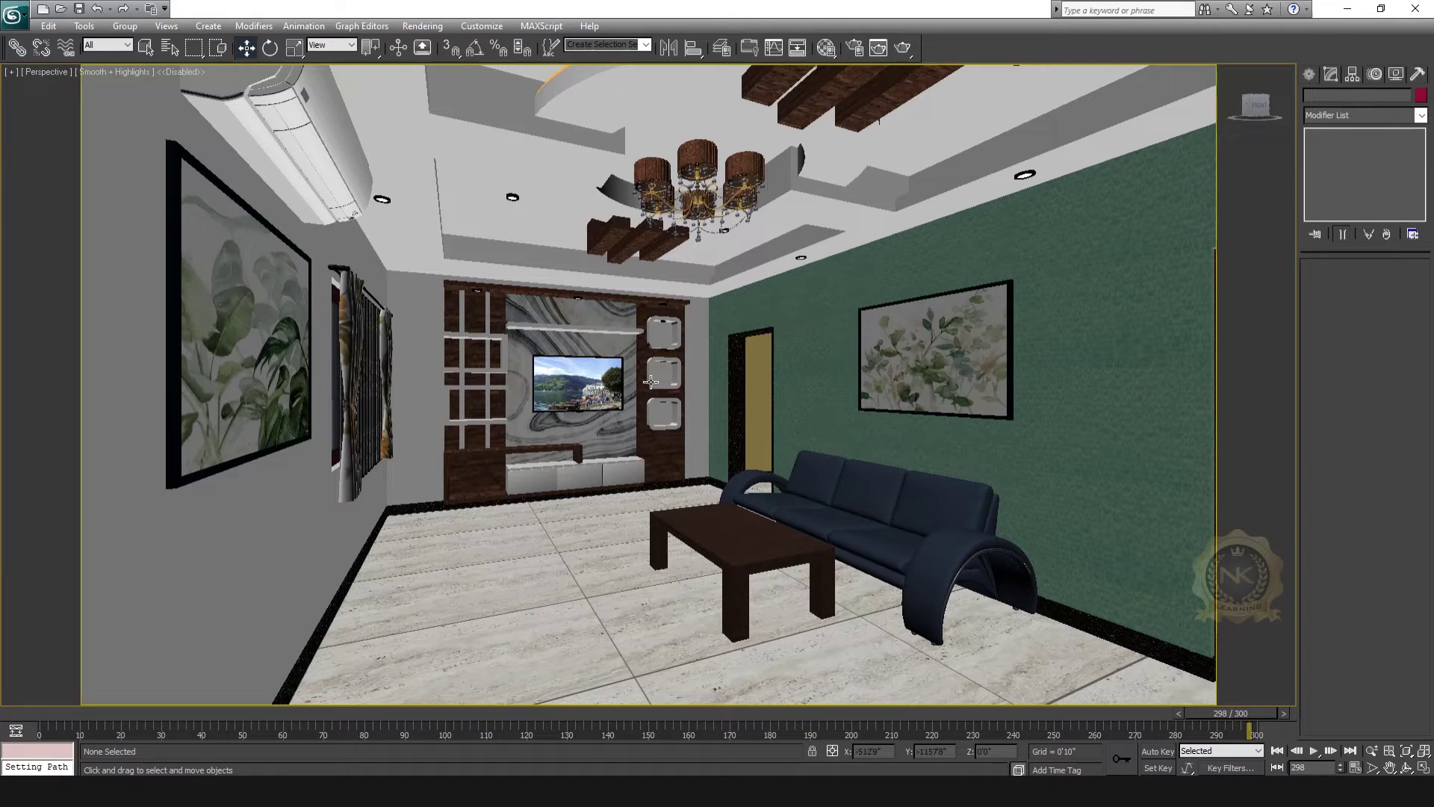
{"action": "key", "text": "alt+w"}
{"action": "left_click", "coordinate": [536, 307]}
{"action": "key", "text": "alt+w"}
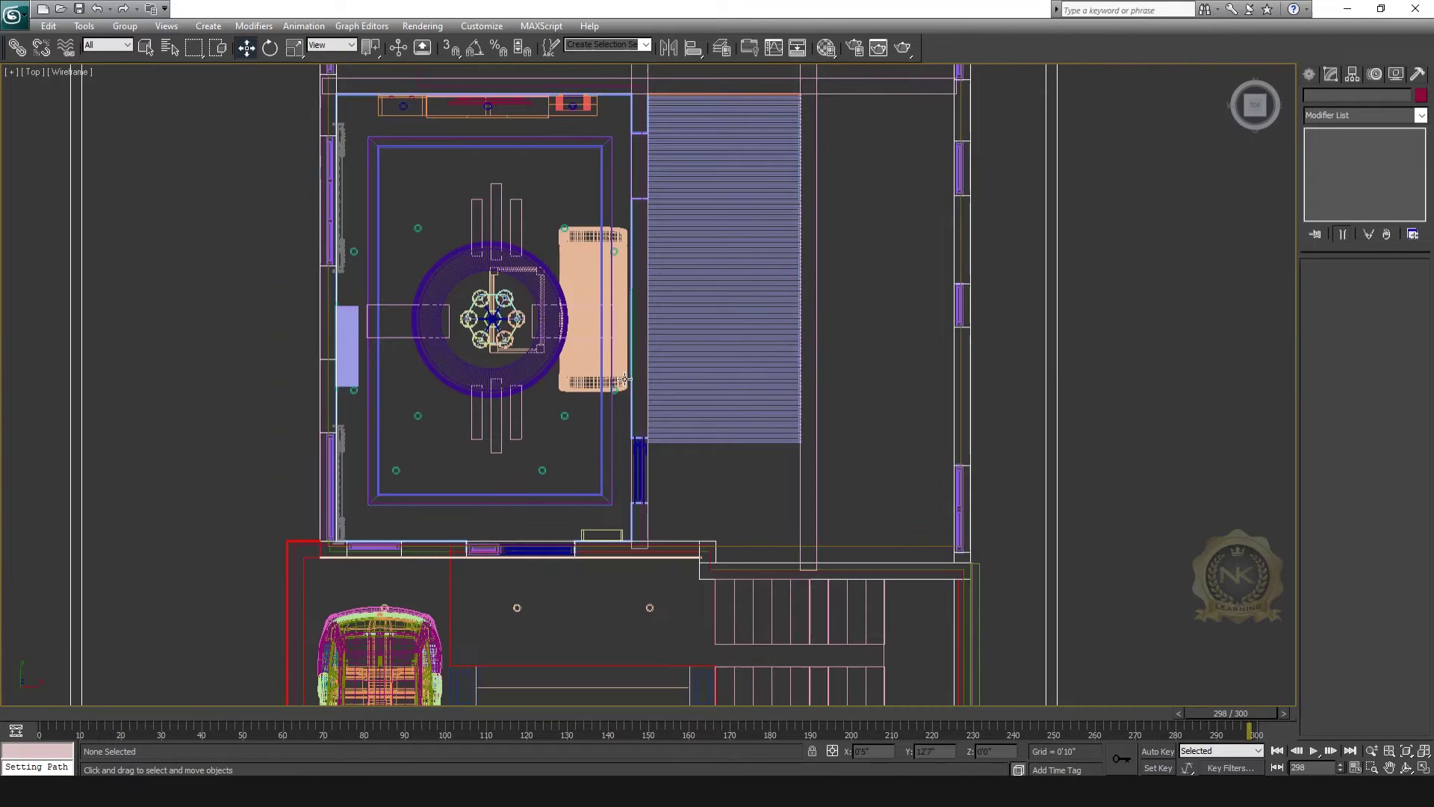
{"action": "scroll", "coordinate": [654, 358], "scroll_direction": "down", "scroll_amount": 3}
{"action": "middle_click_drag", "start_coordinate": [543, 278], "coordinate": [543, 301]}
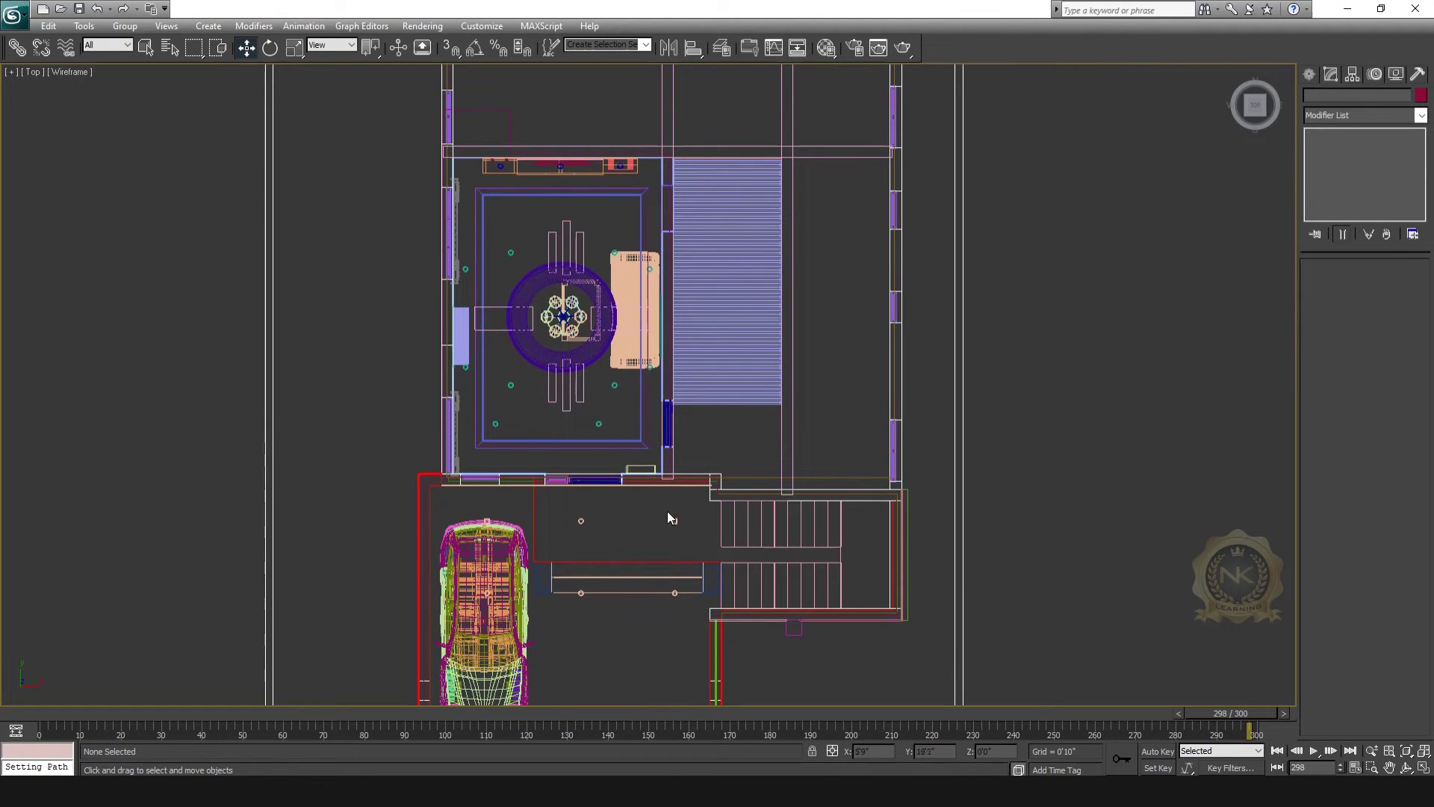
{"action": "middle_click_drag", "start_coordinate": [669, 518], "coordinate": [687, 526]}
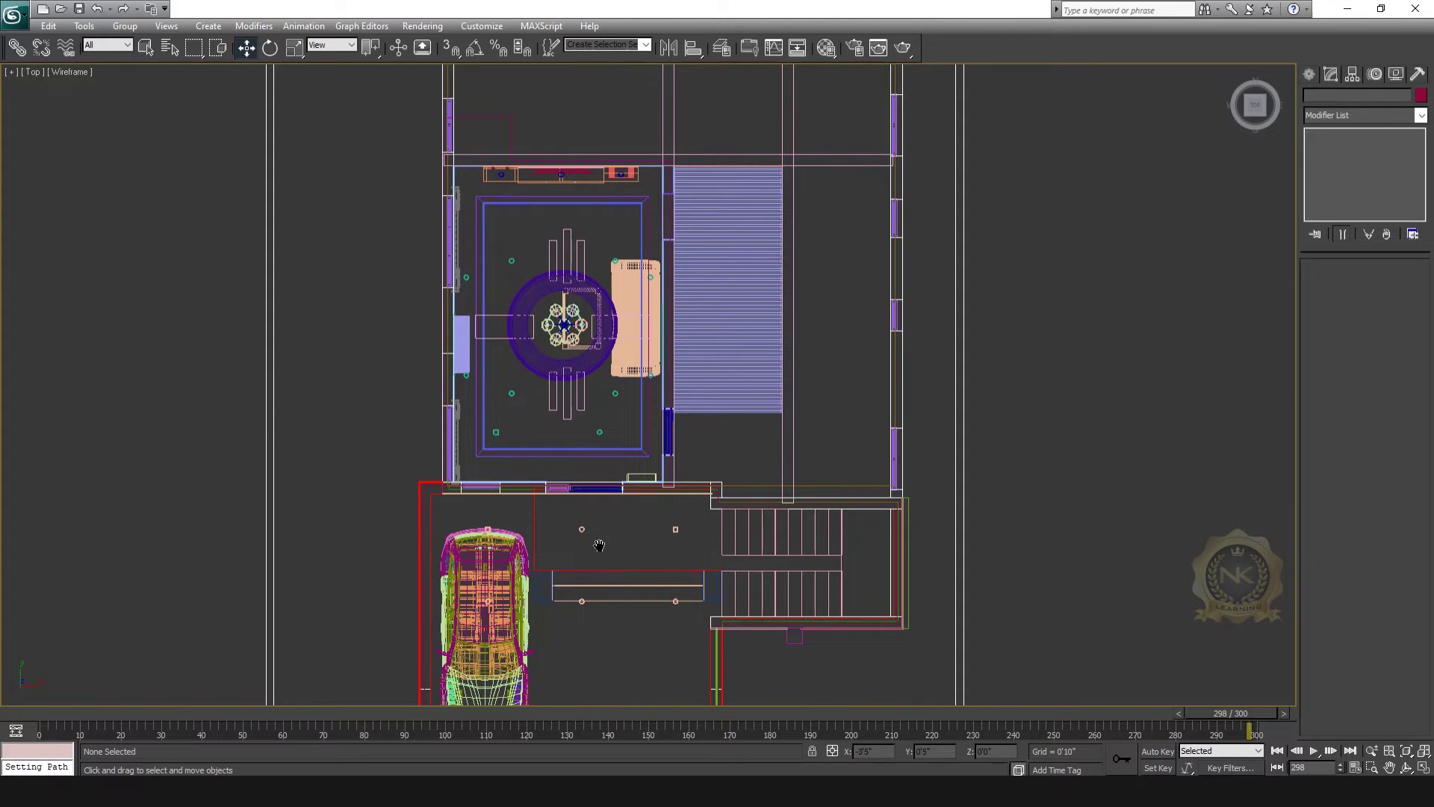
{"action": "scroll", "coordinate": [584, 555], "scroll_direction": "up", "scroll_amount": 1}
{"action": "scroll", "coordinate": [587, 523], "scroll_direction": "up", "scroll_amount": 1}
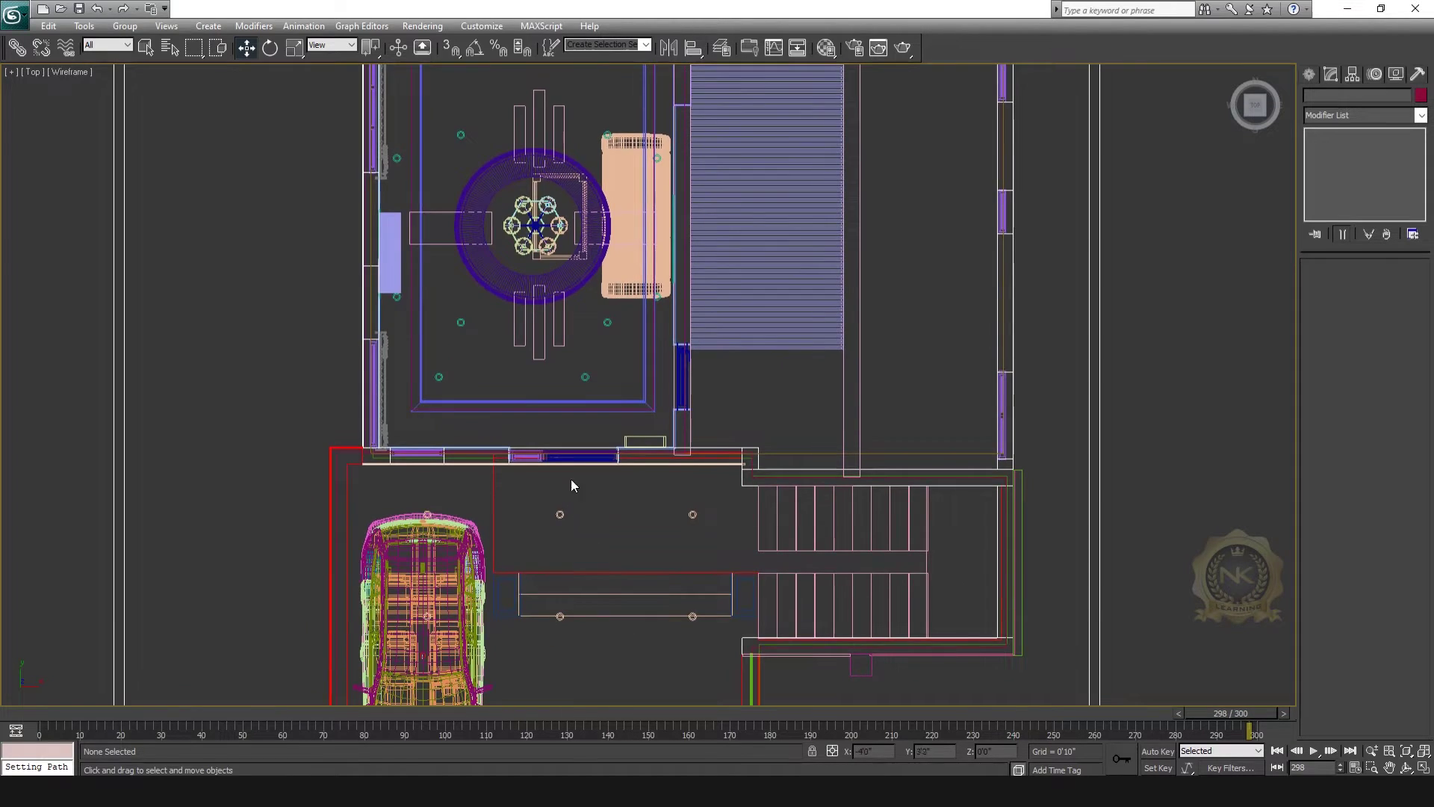
{"action": "middle_click_drag", "start_coordinate": [573, 439], "coordinate": [584, 684]}
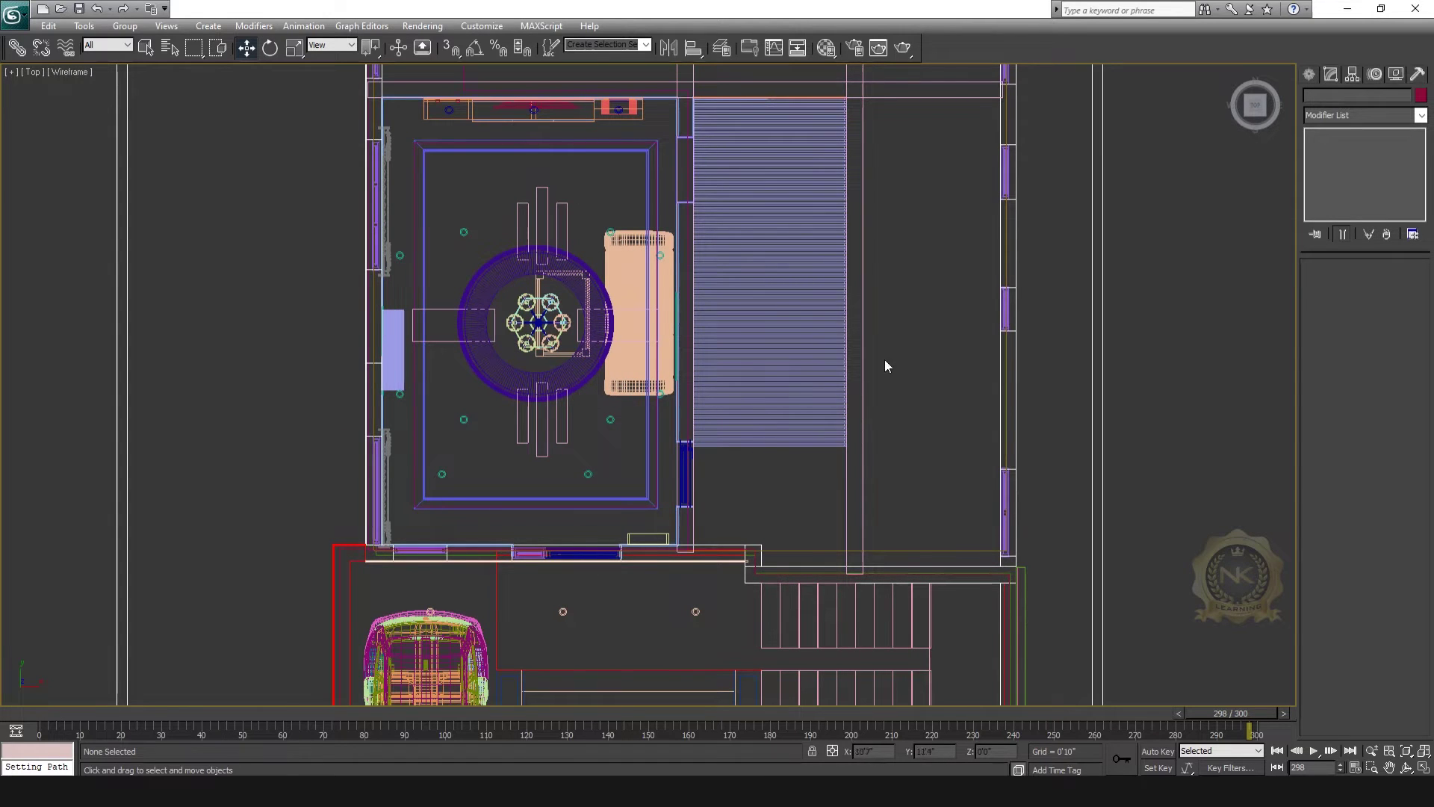
Draw a six-point Line path from outside the entrance, past the rug, to the sofa.
{"action": "left_click", "coordinate": [1309, 74]}
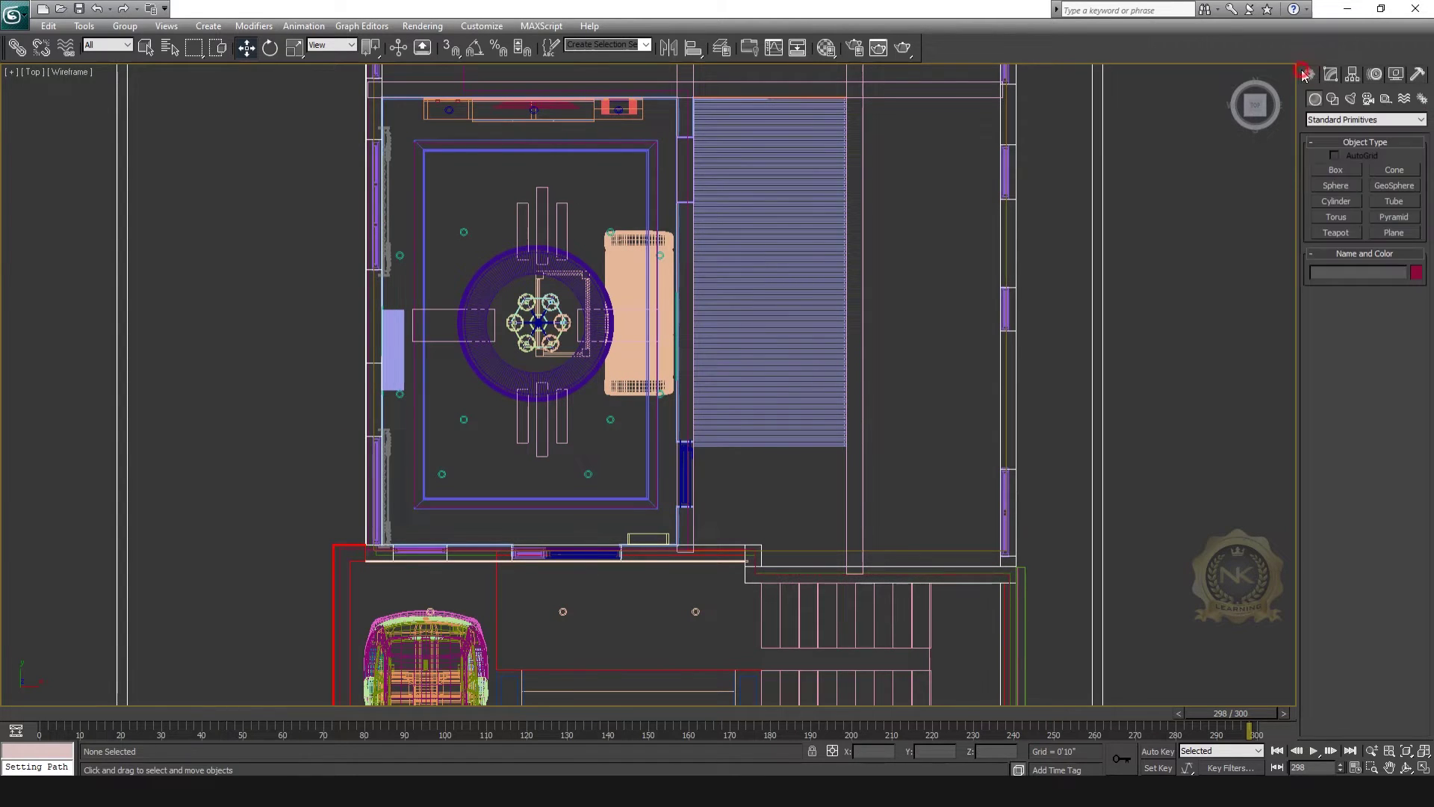
{"action": "left_click", "coordinate": [1332, 98]}
{"action": "left_click", "coordinate": [1336, 182]}
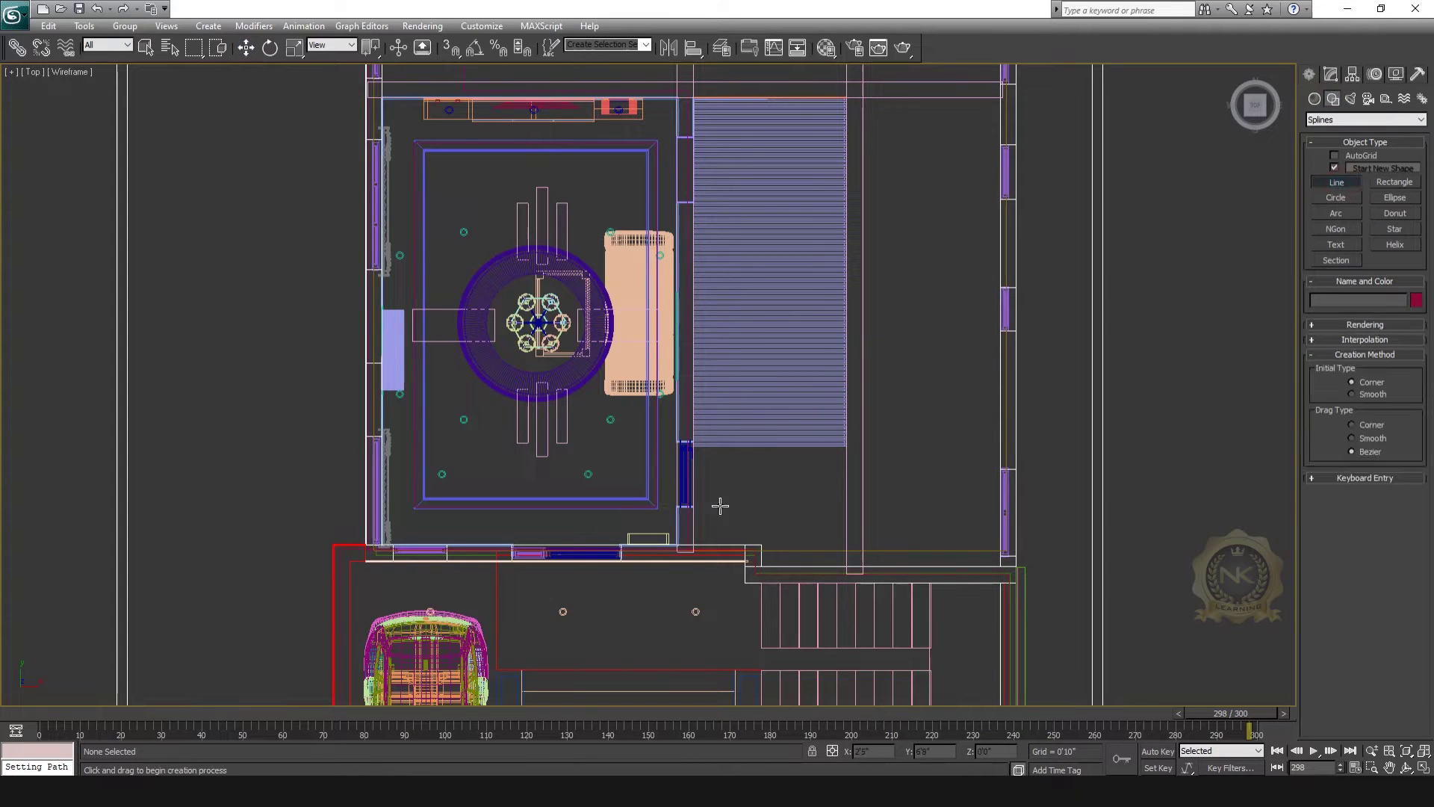
{"action": "middle_click_drag", "start_coordinate": [721, 503], "coordinate": [749, 472]}
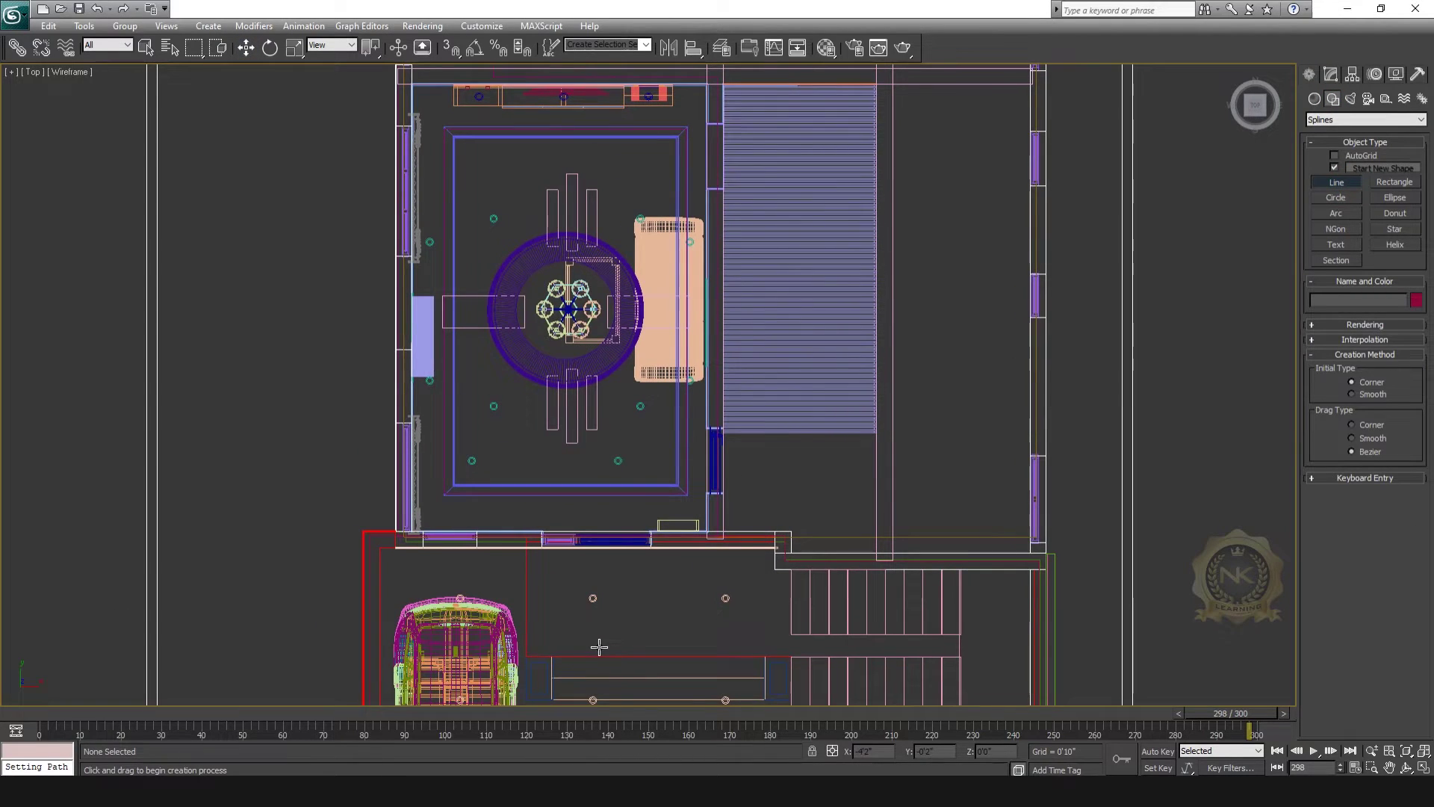
{"action": "left_click", "coordinate": [599, 641]}
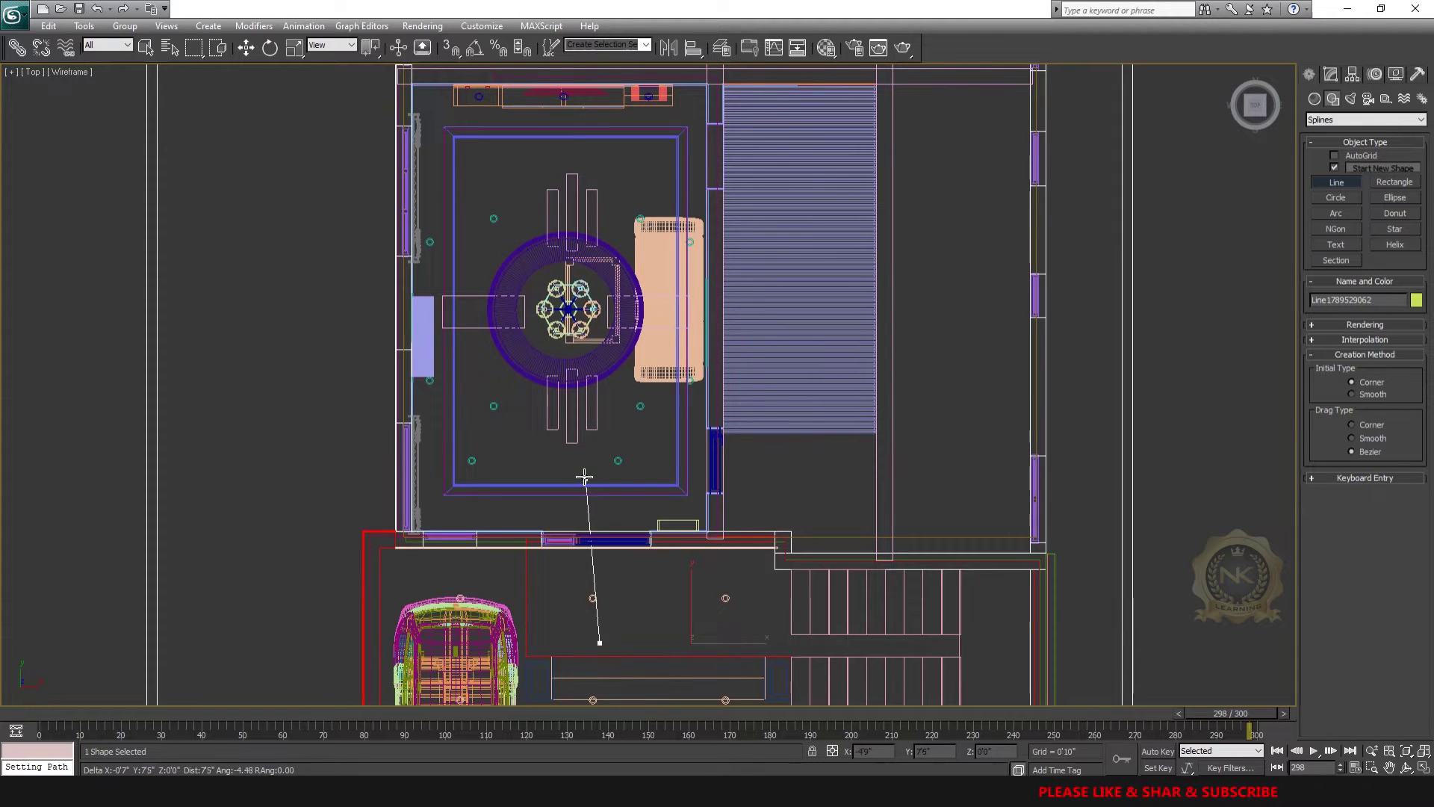
{"action": "left_click", "coordinate": [582, 466]}
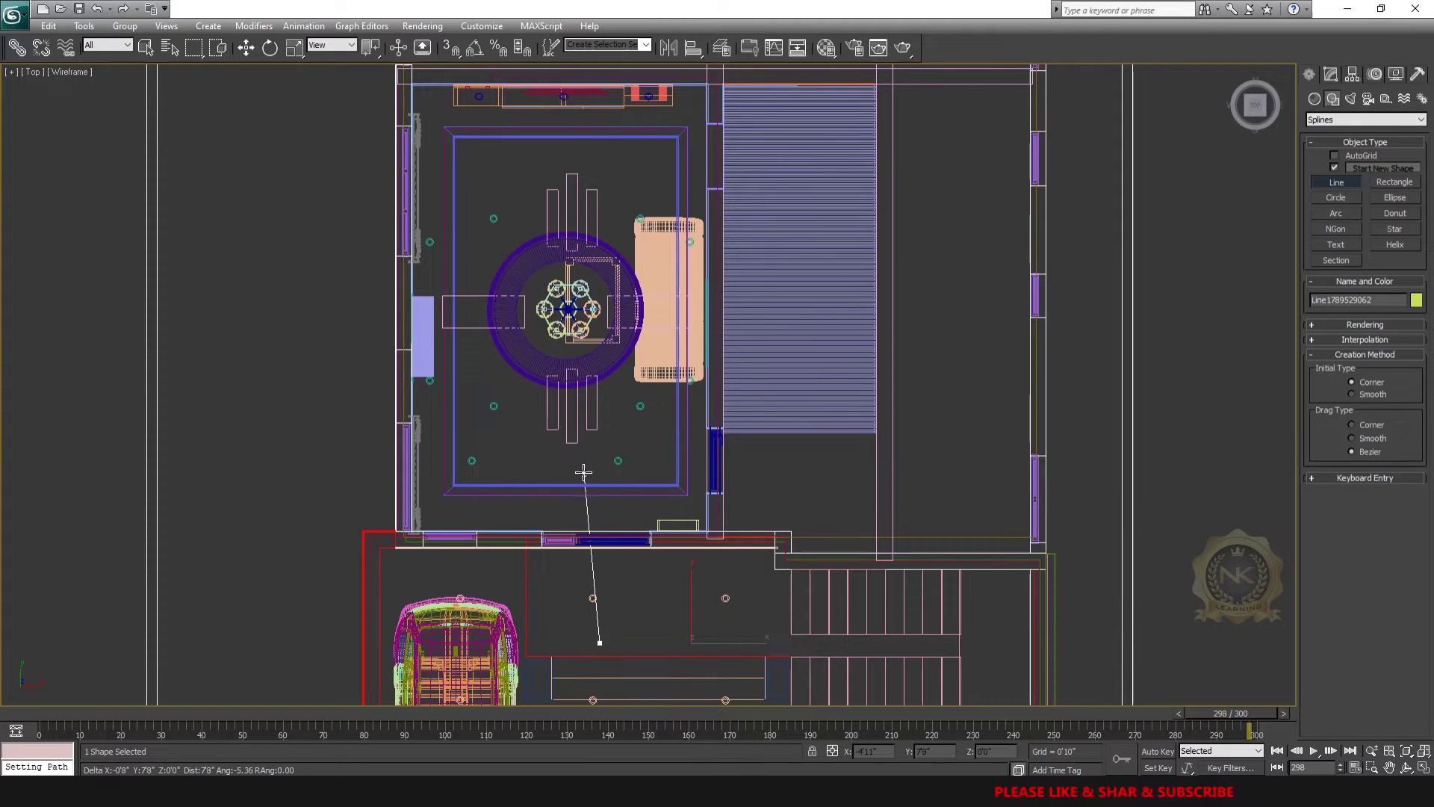
{"action": "left_click", "coordinate": [497, 362]}
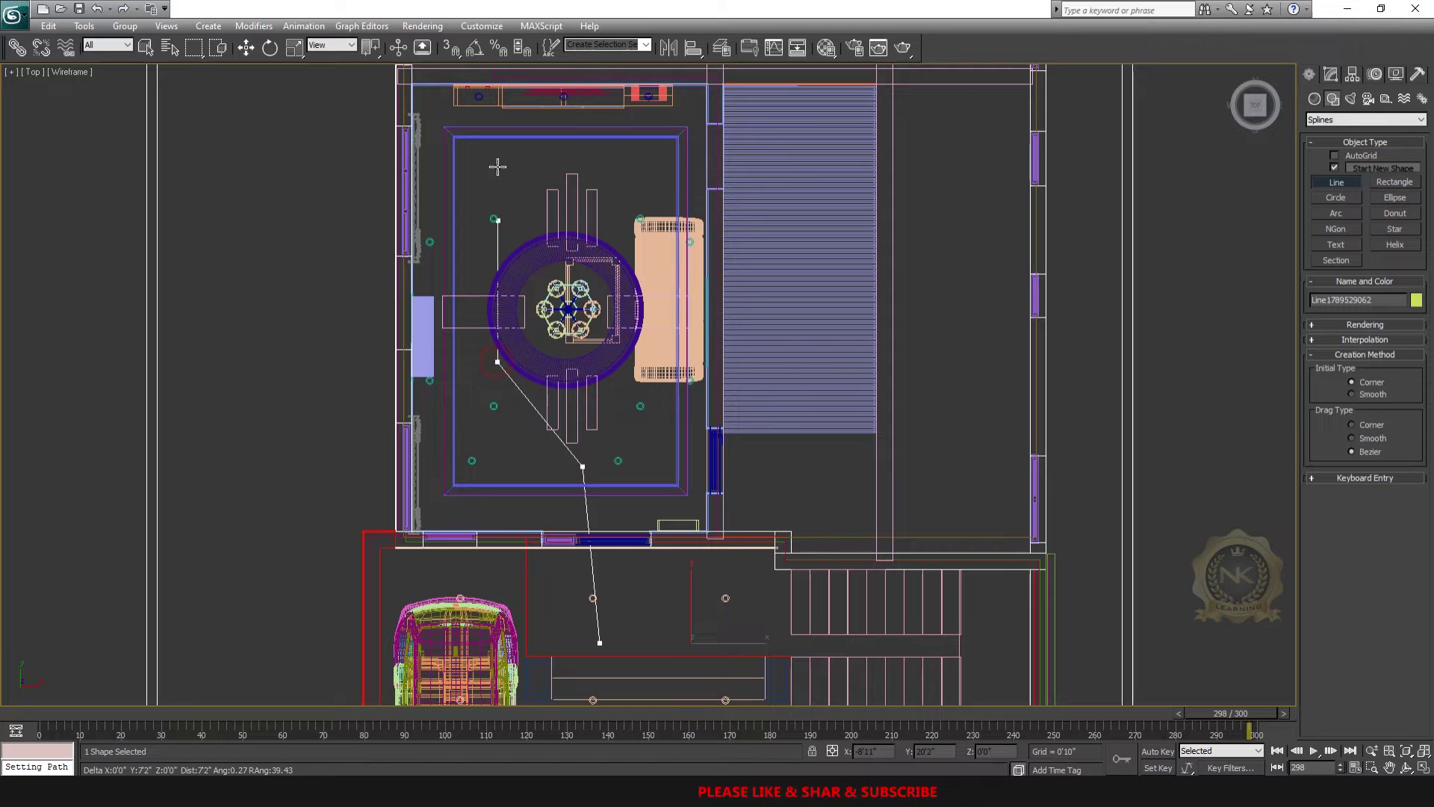
{"action": "left_click", "coordinate": [472, 149]}
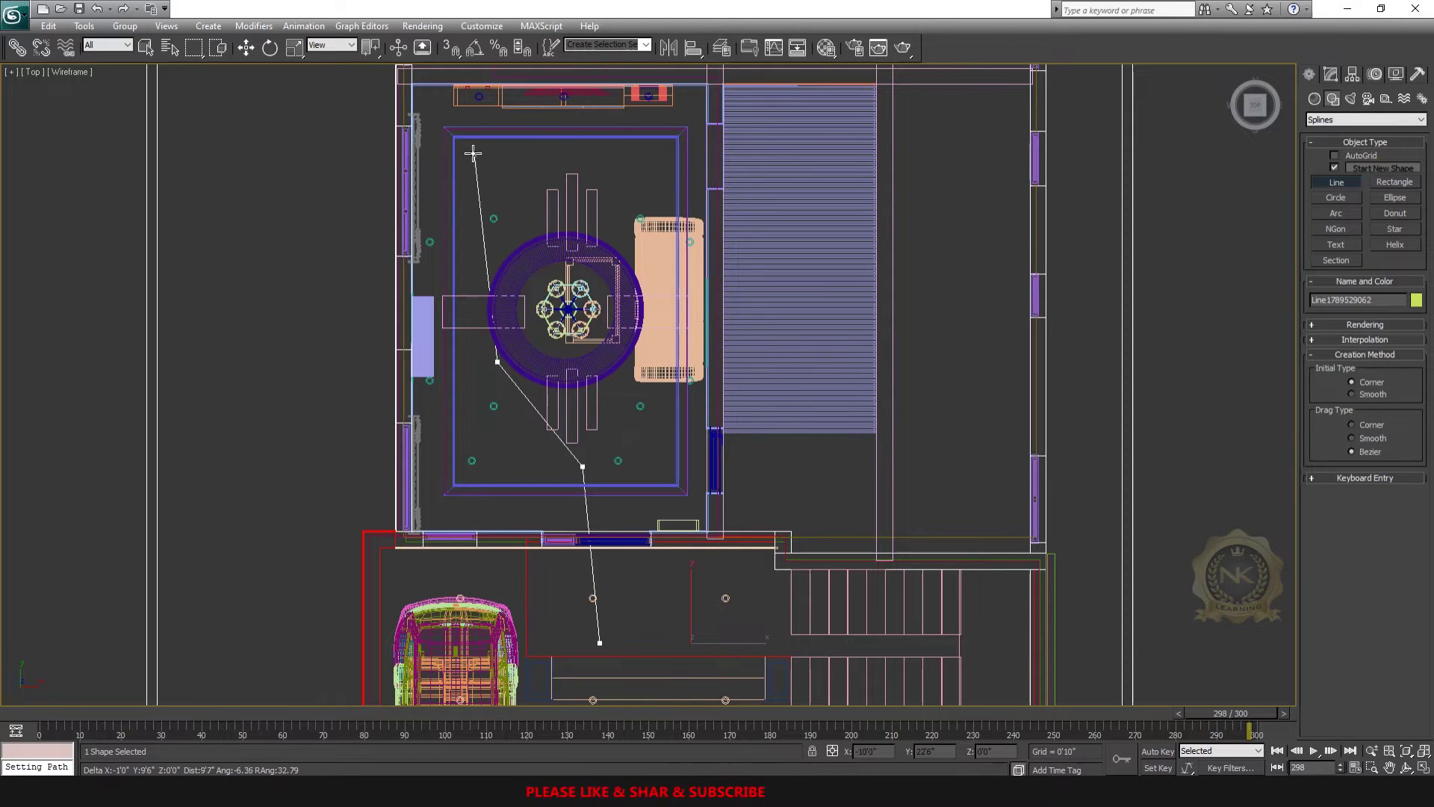
{"action": "left_click", "coordinate": [663, 149]}
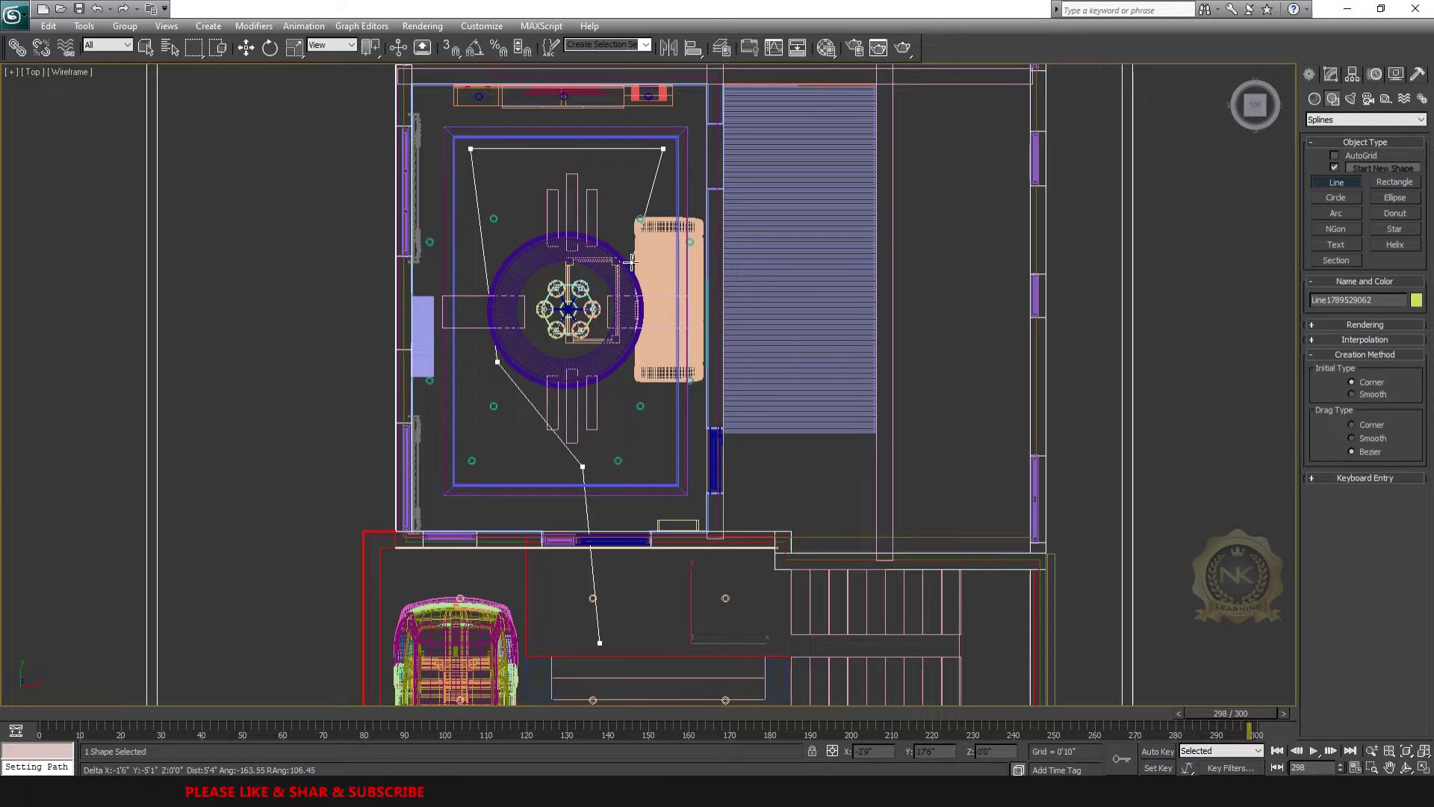
{"action": "left_click", "coordinate": [640, 220]}
{"action": "right_click", "coordinate": [640, 220]}
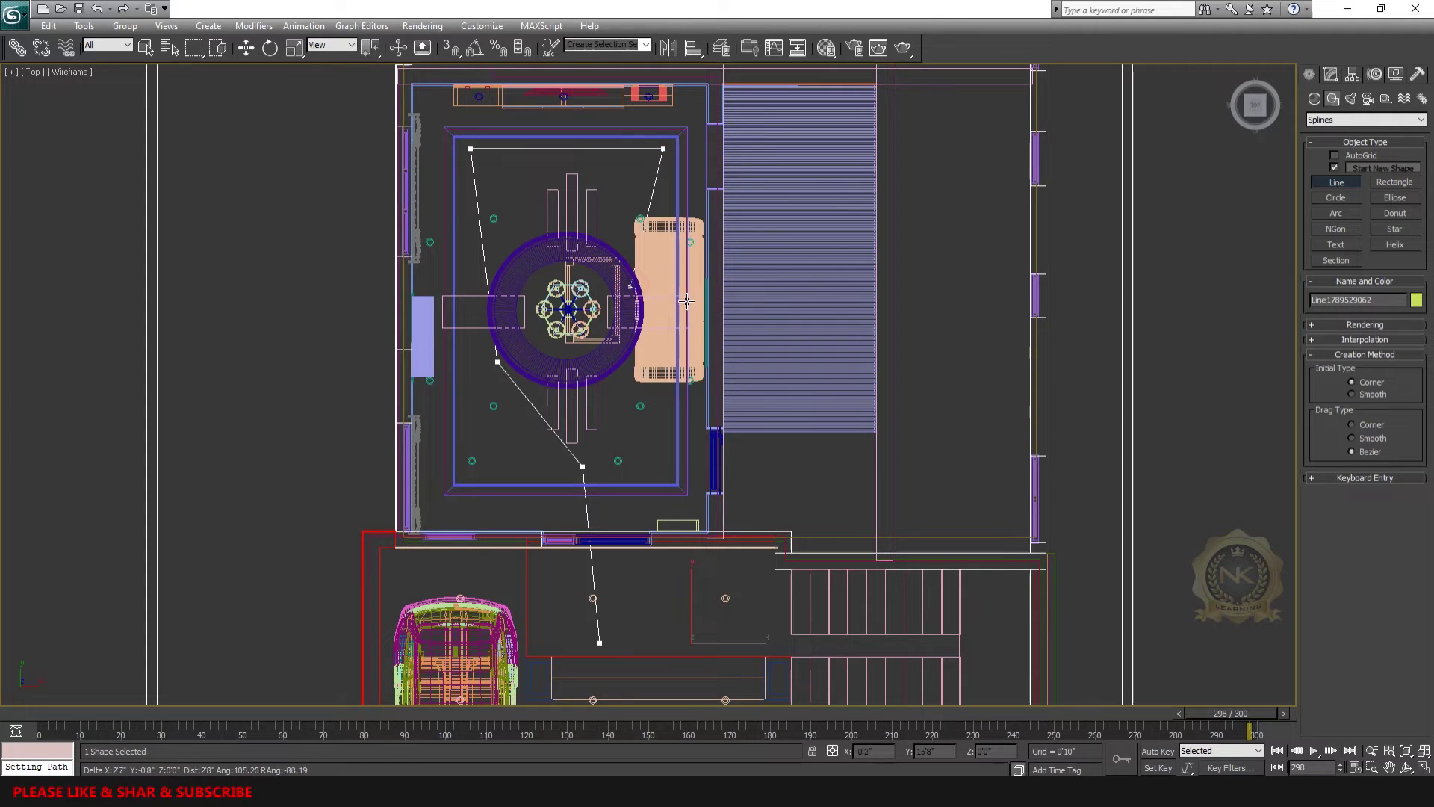
Select the path's top-right corner vertex in Vertex sub-object mode.
{"action": "left_click", "coordinate": [1332, 74]}
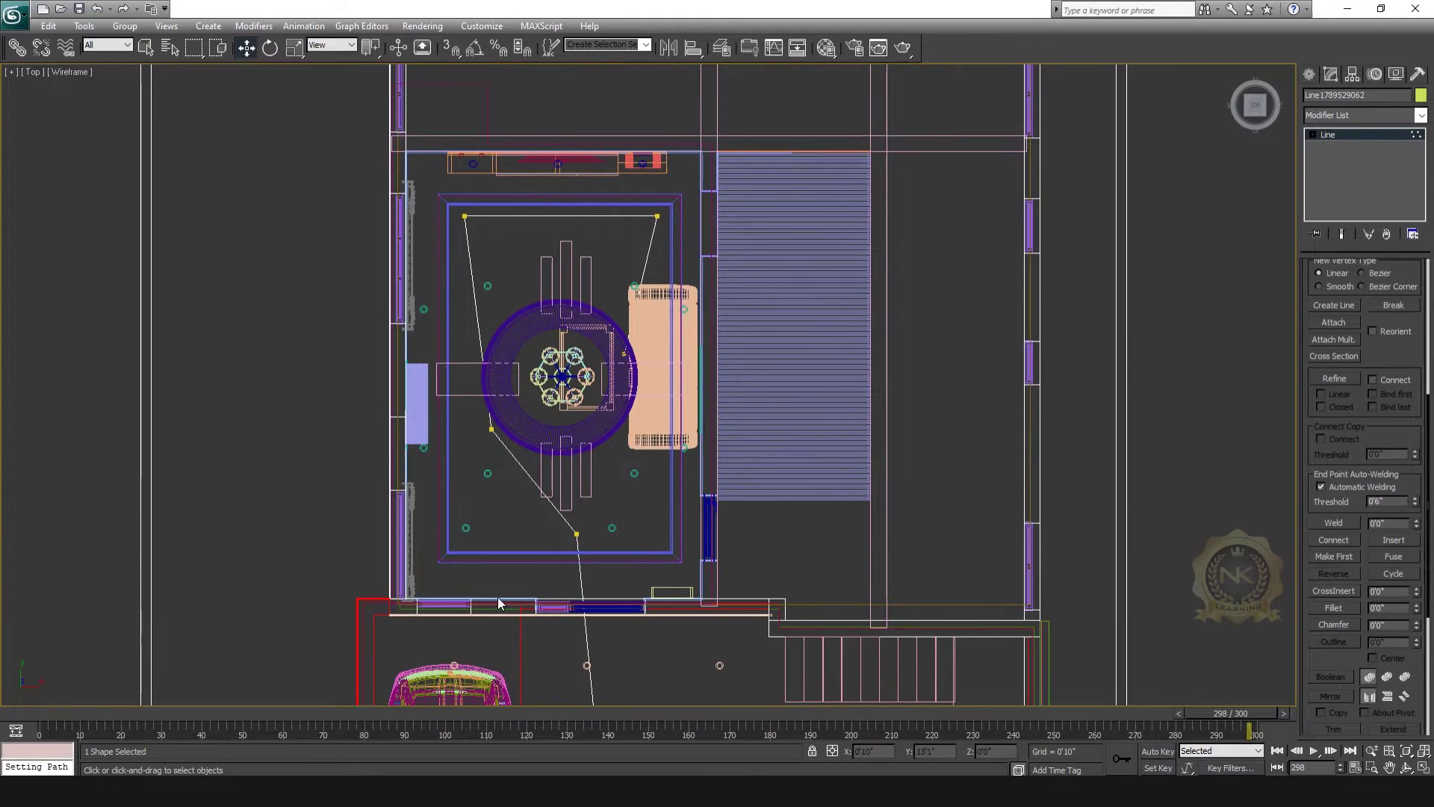
{"action": "middle_click_drag", "start_coordinate": [709, 284], "coordinate": [633, 509]}
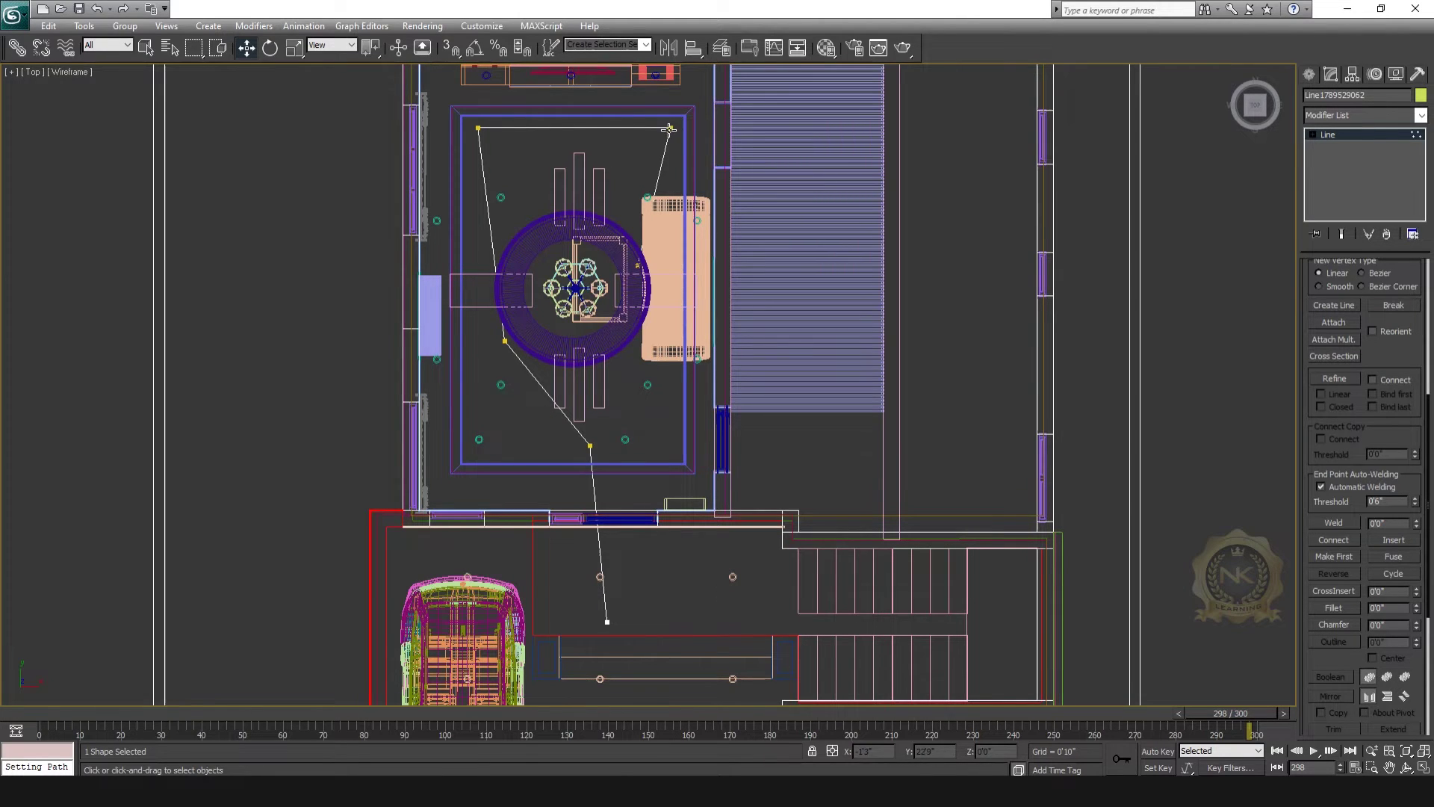
{"action": "left_click", "coordinate": [1333, 607]}
{"action": "middle_click_drag", "start_coordinate": [514, 359], "coordinate": [510, 460]}
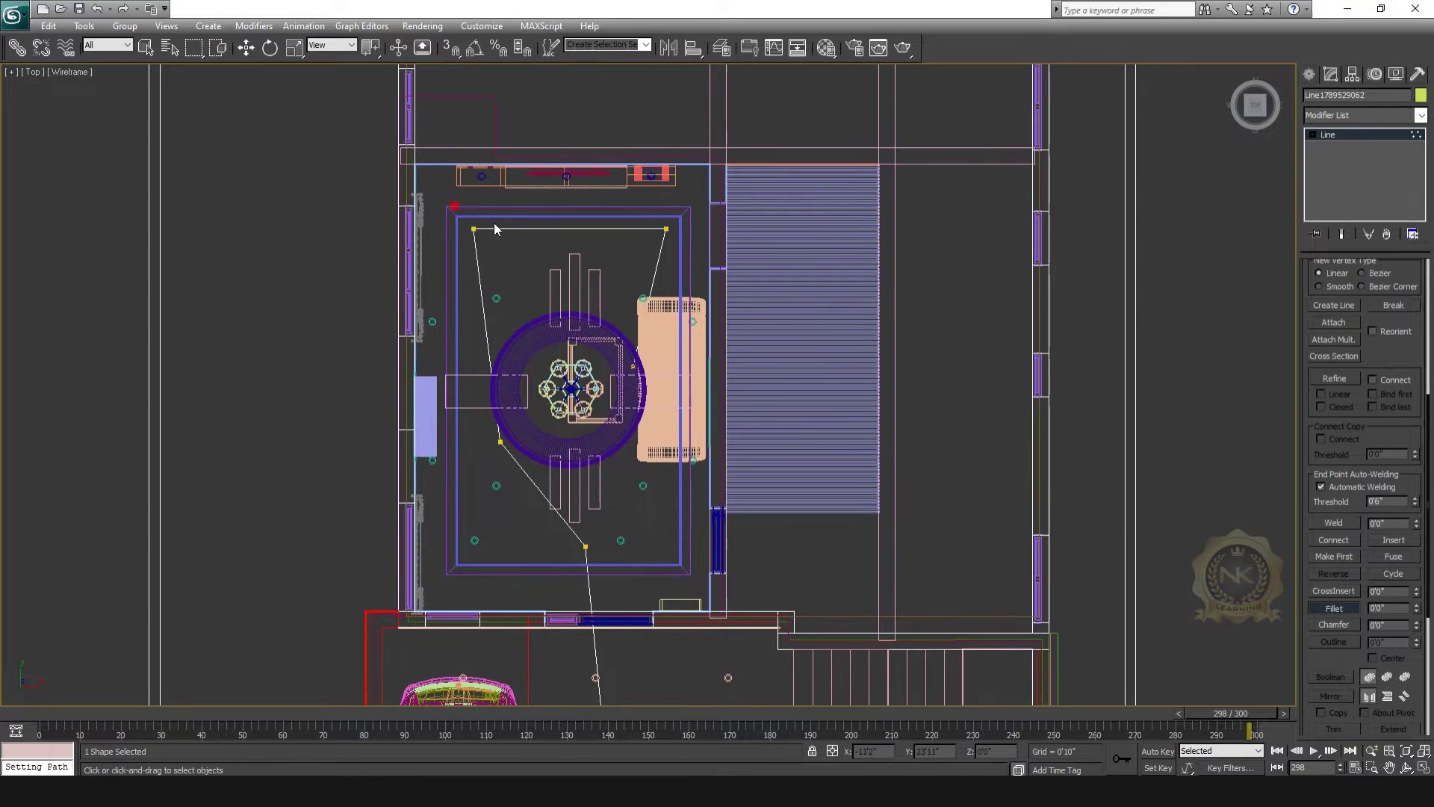
{"action": "left_click_drag", "start_coordinate": [456, 207], "coordinate": [696, 246]}
{"action": "left_click", "coordinate": [245, 47]}
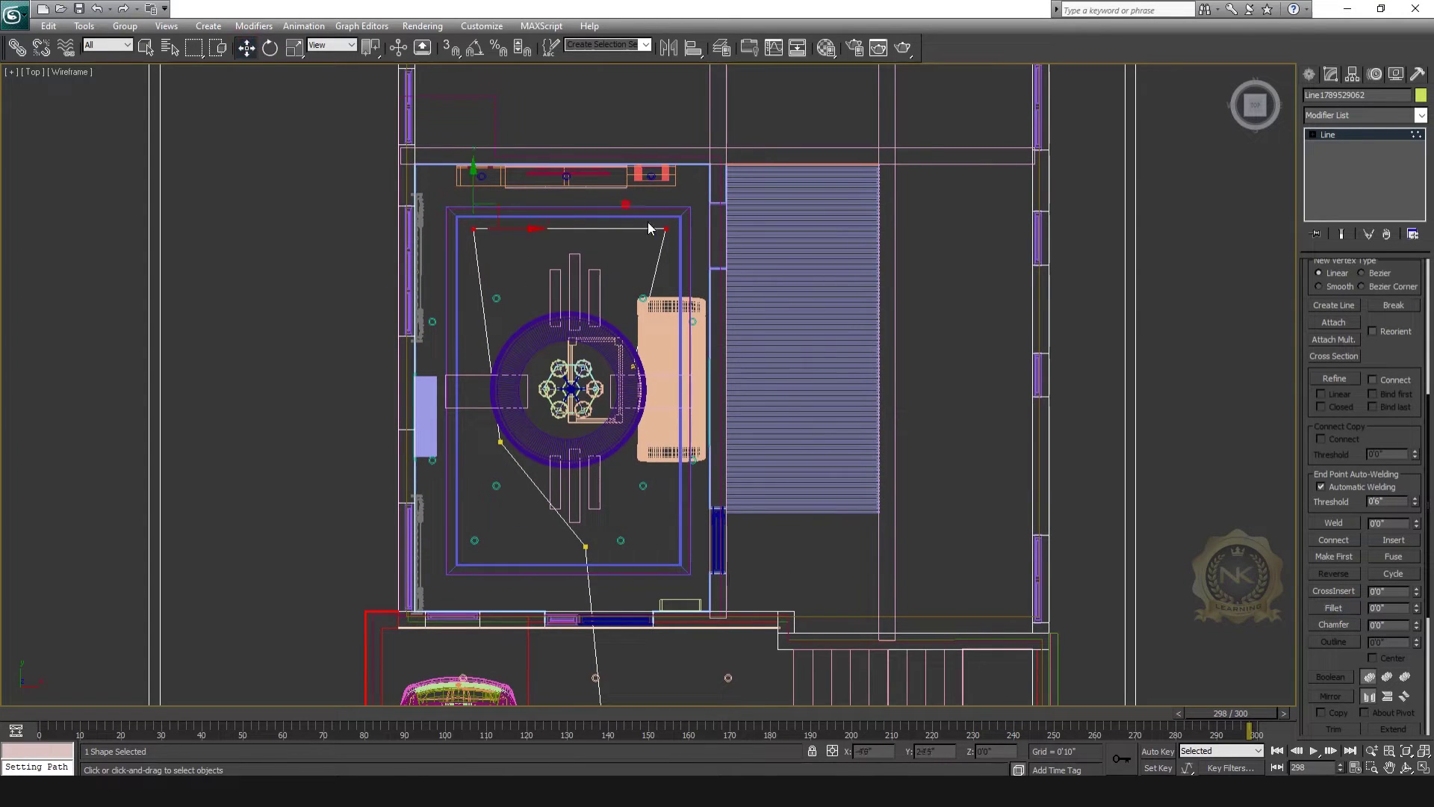
{"action": "left_click", "coordinate": [673, 229]}
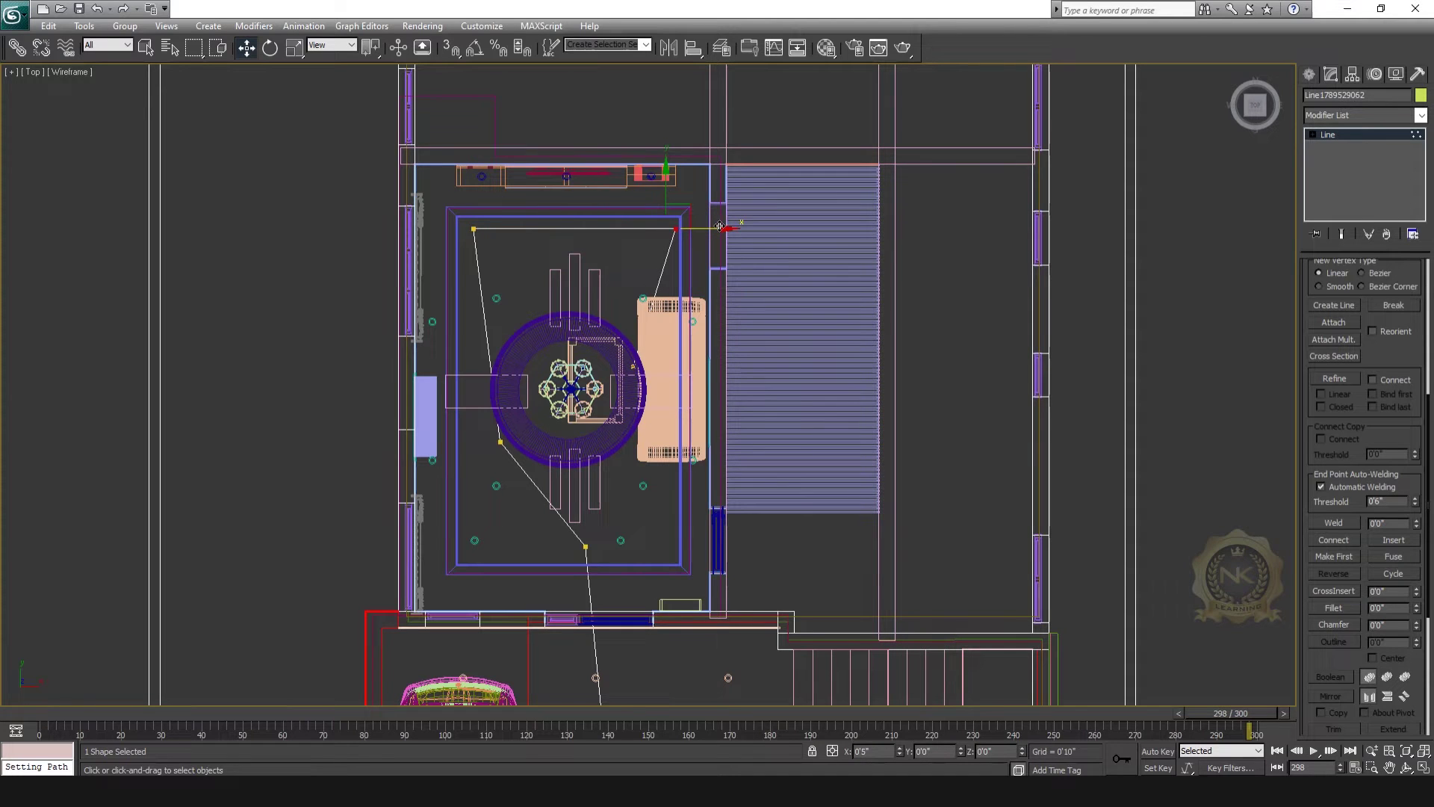
{"action": "left_click", "coordinate": [494, 239]}
{"action": "mouse_move", "coordinate": [427, 183]}
{"action": "left_mouse_down"}
{"action": "mouse_move", "coordinate": [708, 240]}
{"action": "mouse_move", "coordinate": [690, 166]}
{"action": "left_mouse_up"}
Fillet the lower corner and the corner beside the rug into smooth curves.
{"action": "left_click", "coordinate": [1357, 607]}
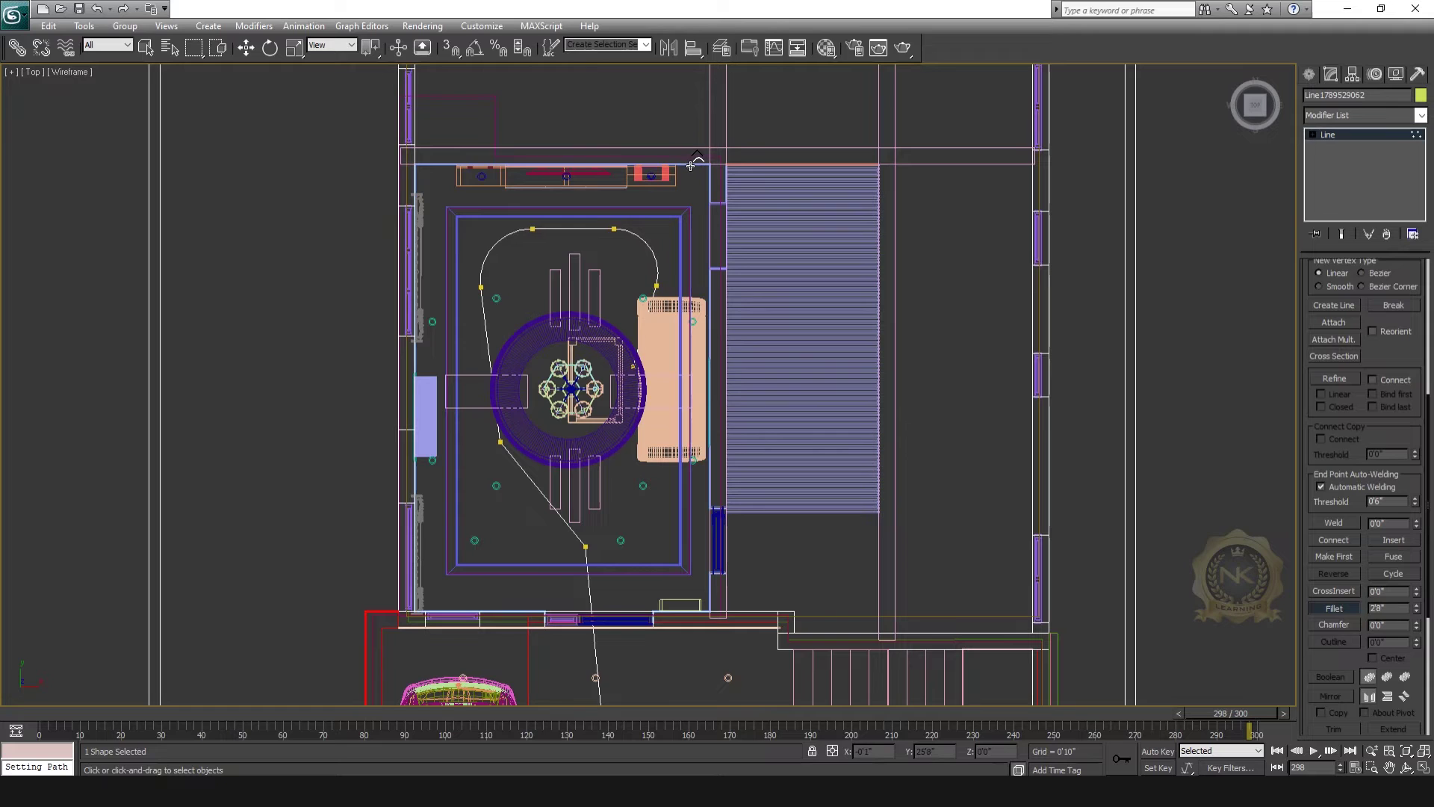
{"action": "left_click", "coordinate": [500, 440]}
{"action": "left_click_drag", "start_coordinate": [586, 545], "coordinate": [595, 493]}
{"action": "left_click_drag", "start_coordinate": [501, 440], "coordinate": [505, 389]}
Exit vertex sub-object editing of the path and return to Select and Move.
{"action": "left_click", "coordinate": [1359, 138]}
{"action": "key", "text": "w"}
{"action": "scroll", "coordinate": [731, 404], "scroll_direction": "down", "scroll_amount": 3}
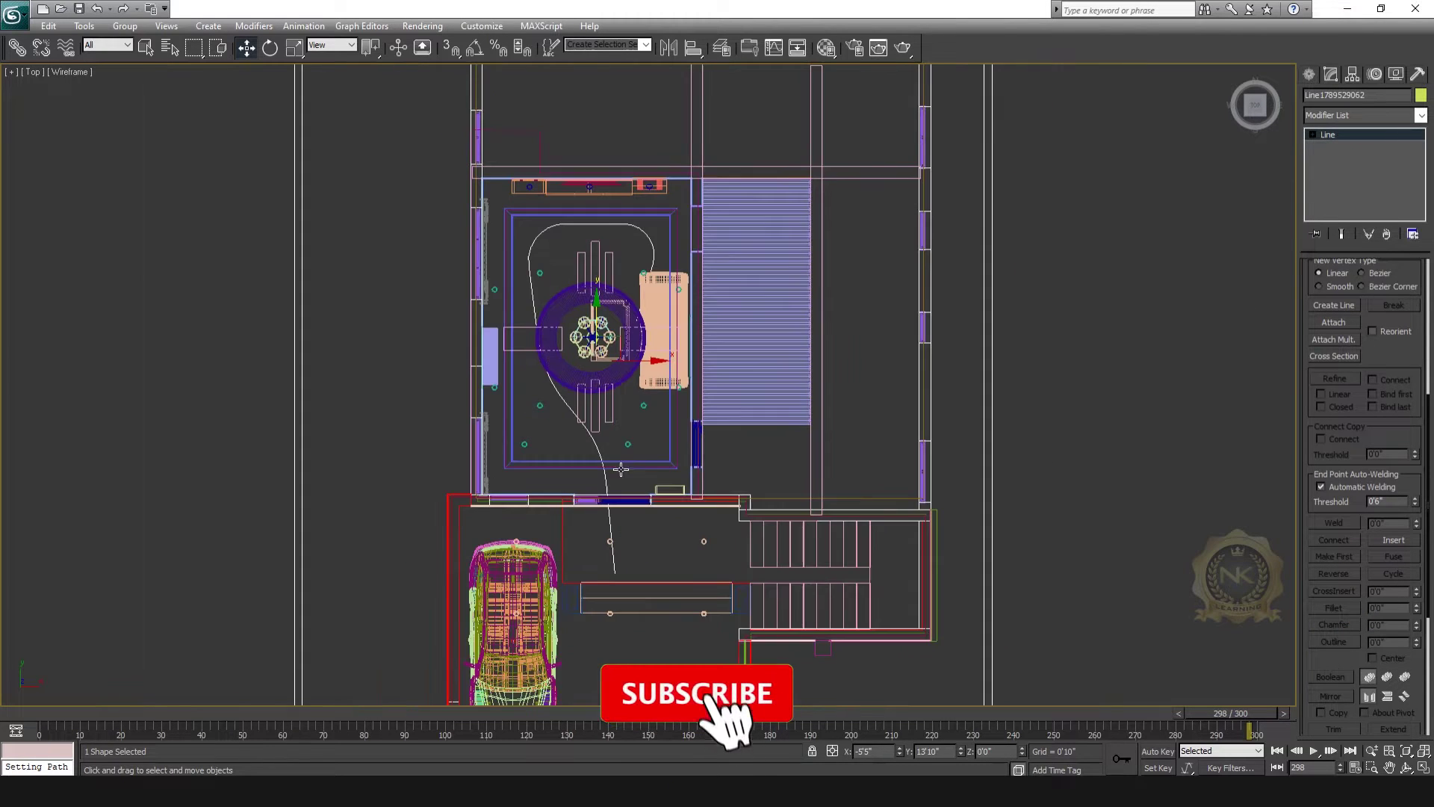
{"action": "key", "text": "1"}
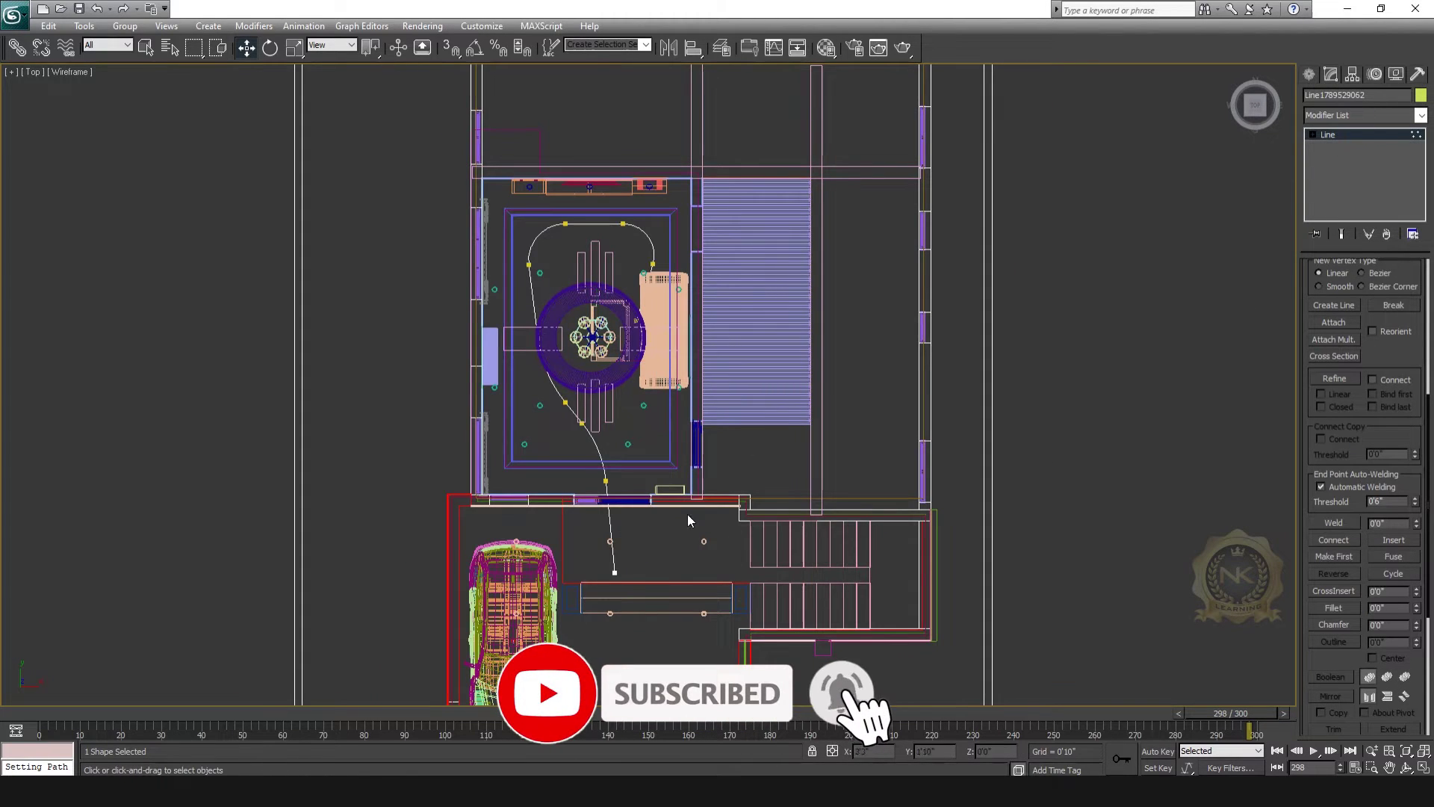
{"action": "left_click", "coordinate": [1367, 134]}
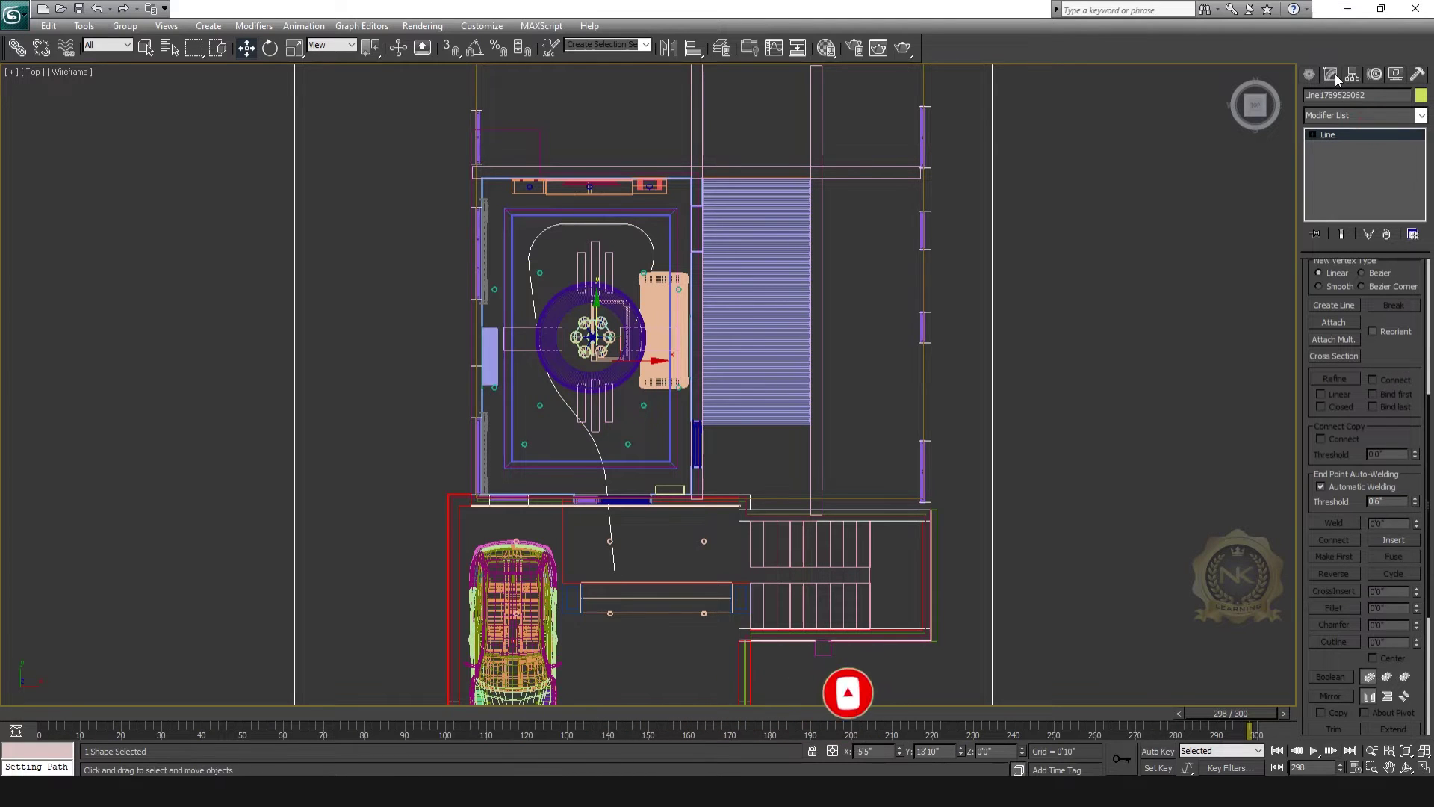
Start a Free camera, pan the Front view to the entrance door, then cancel it.
{"action": "left_click", "coordinate": [1309, 75]}
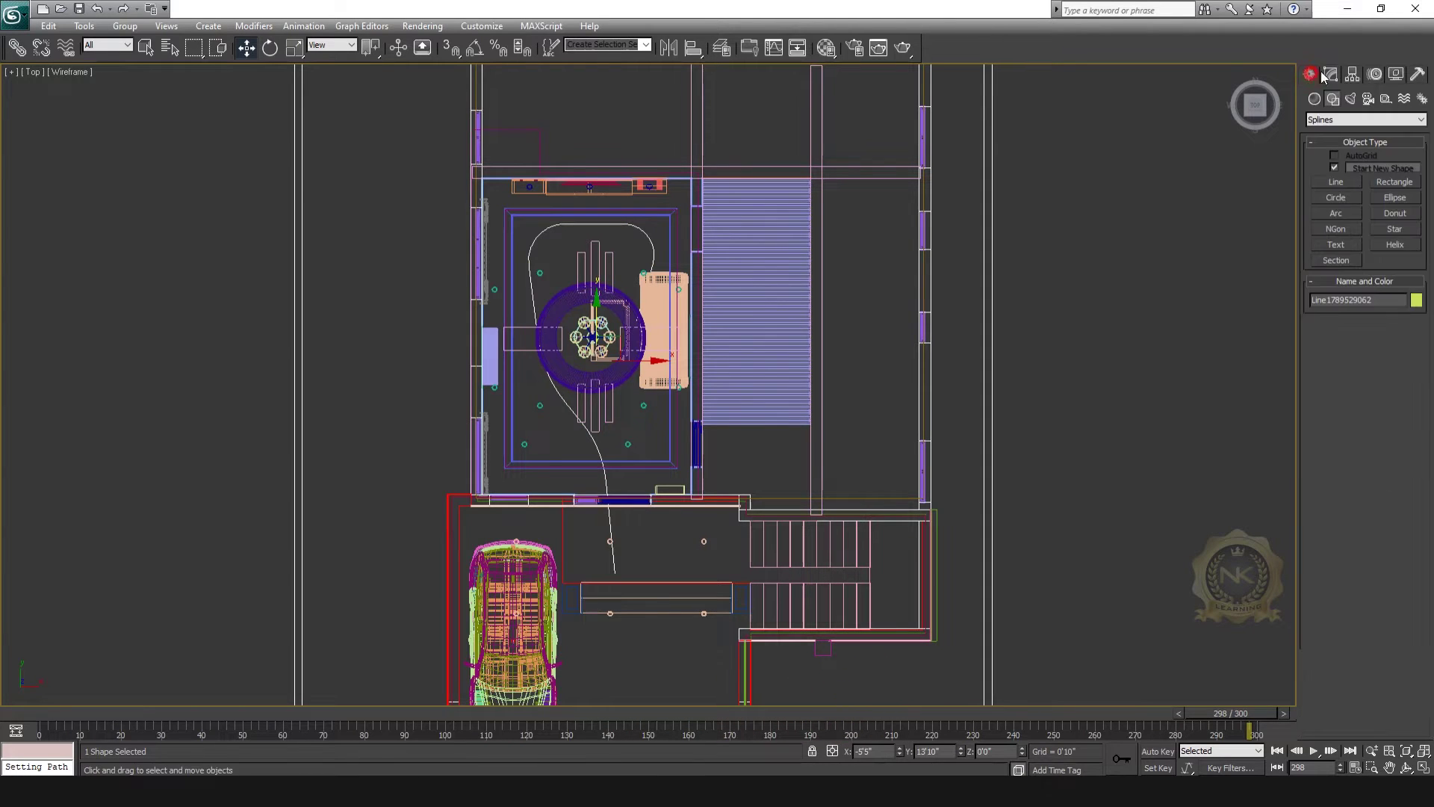
{"action": "left_click", "coordinate": [1369, 100]}
{"action": "left_click", "coordinate": [1394, 170]}
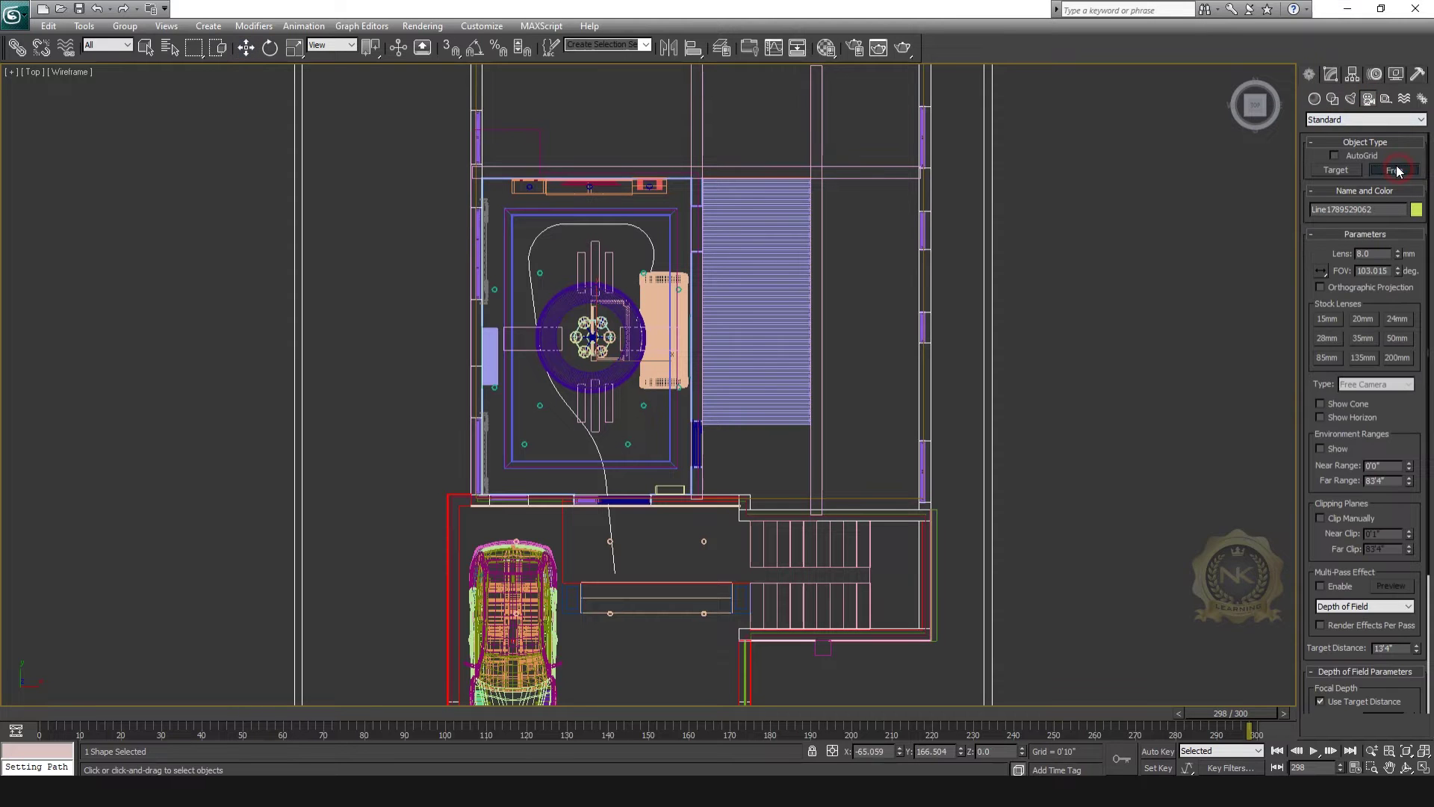
{"action": "key", "text": "alt+w"}
{"action": "right_click", "coordinate": [733, 314]}
{"action": "key", "text": "alt+w"}
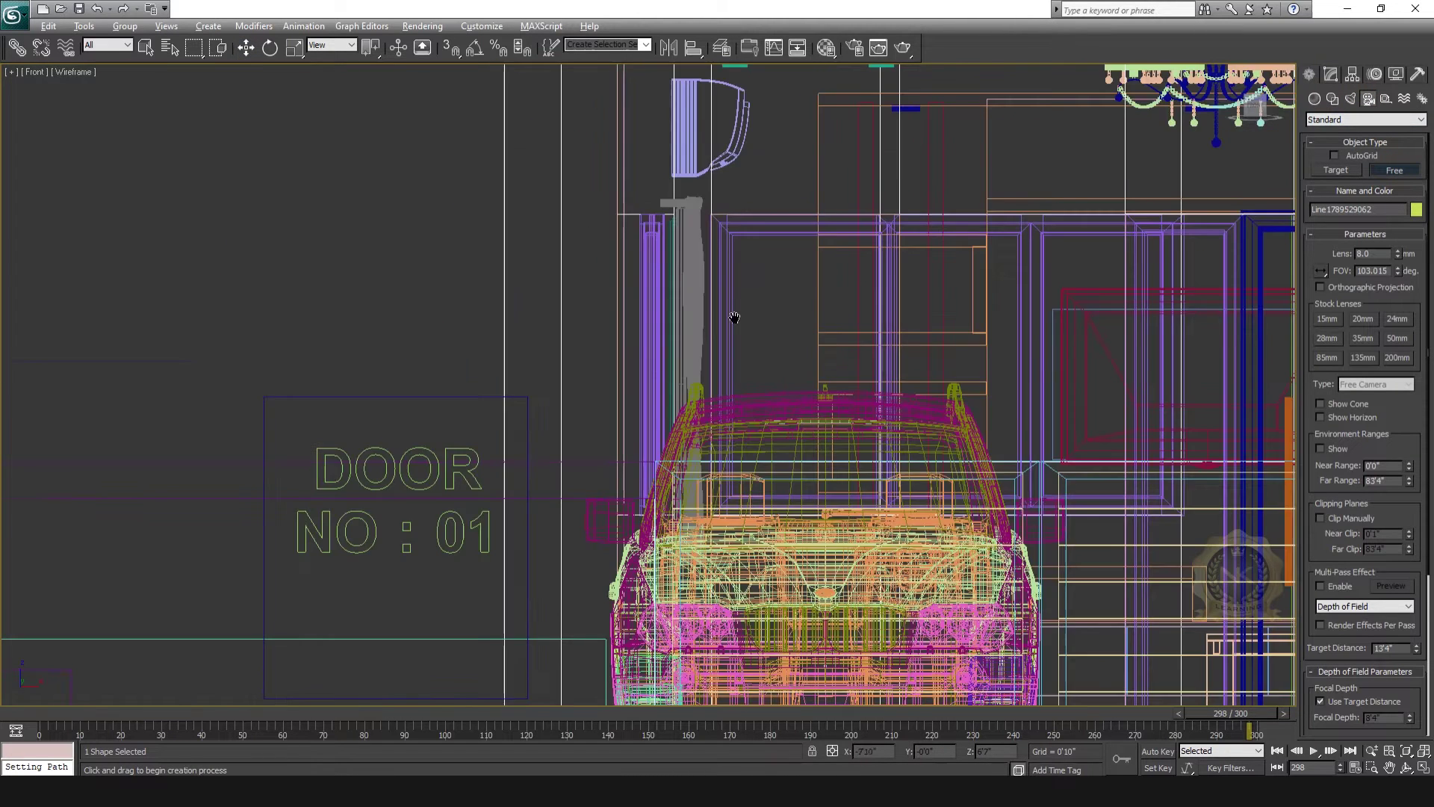
{"action": "middle_click_drag", "start_coordinate": [776, 342], "coordinate": [266, 112]}
{"action": "left_click", "coordinate": [246, 47]}
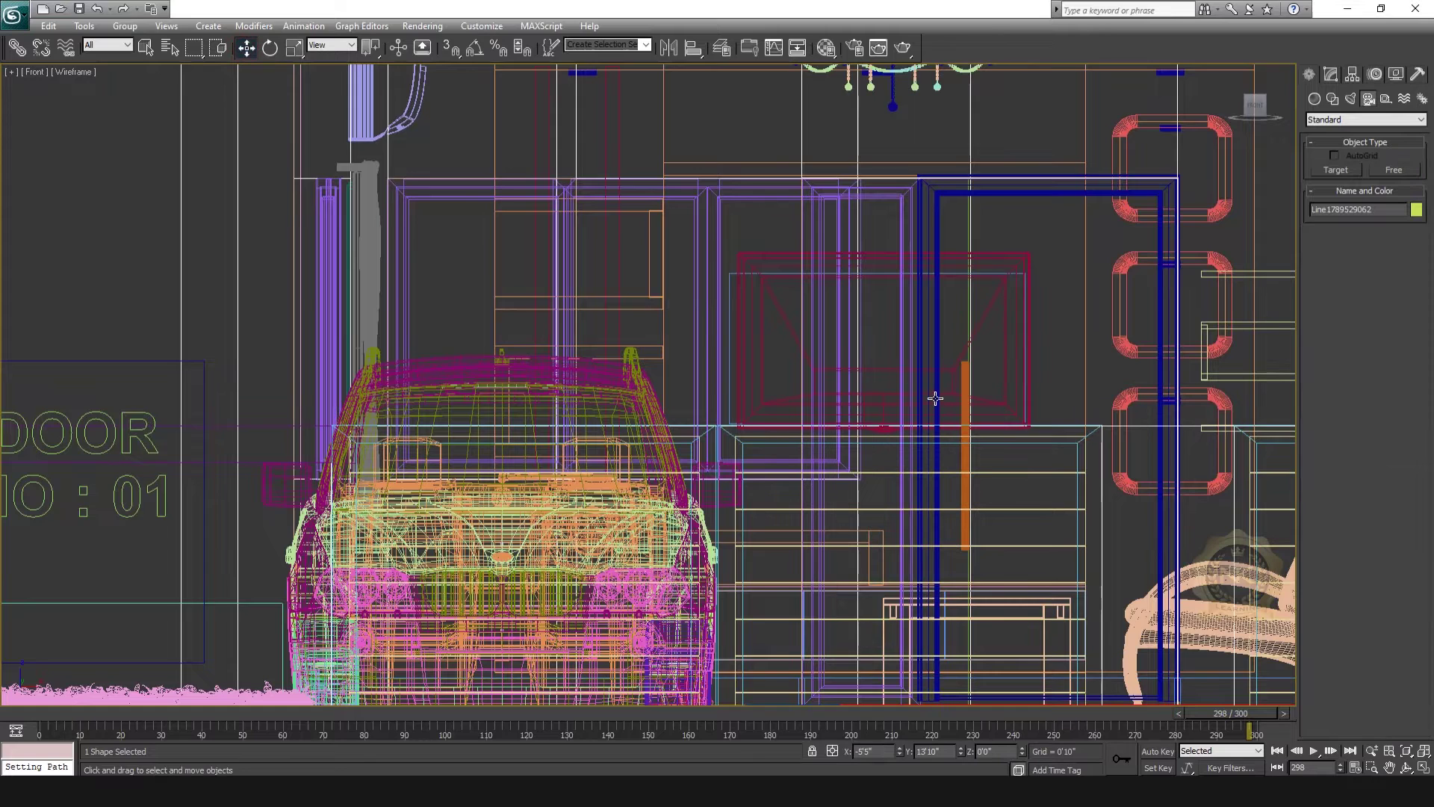
{"action": "scroll", "coordinate": [936, 398], "scroll_direction": "down", "scroll_amount": 2}
{"action": "scroll", "coordinate": [890, 406], "scroll_direction": "down", "scroll_amount": 2}
Raise the path spline upward in the maximized Front view.
{"action": "key", "text": "alt+w"}
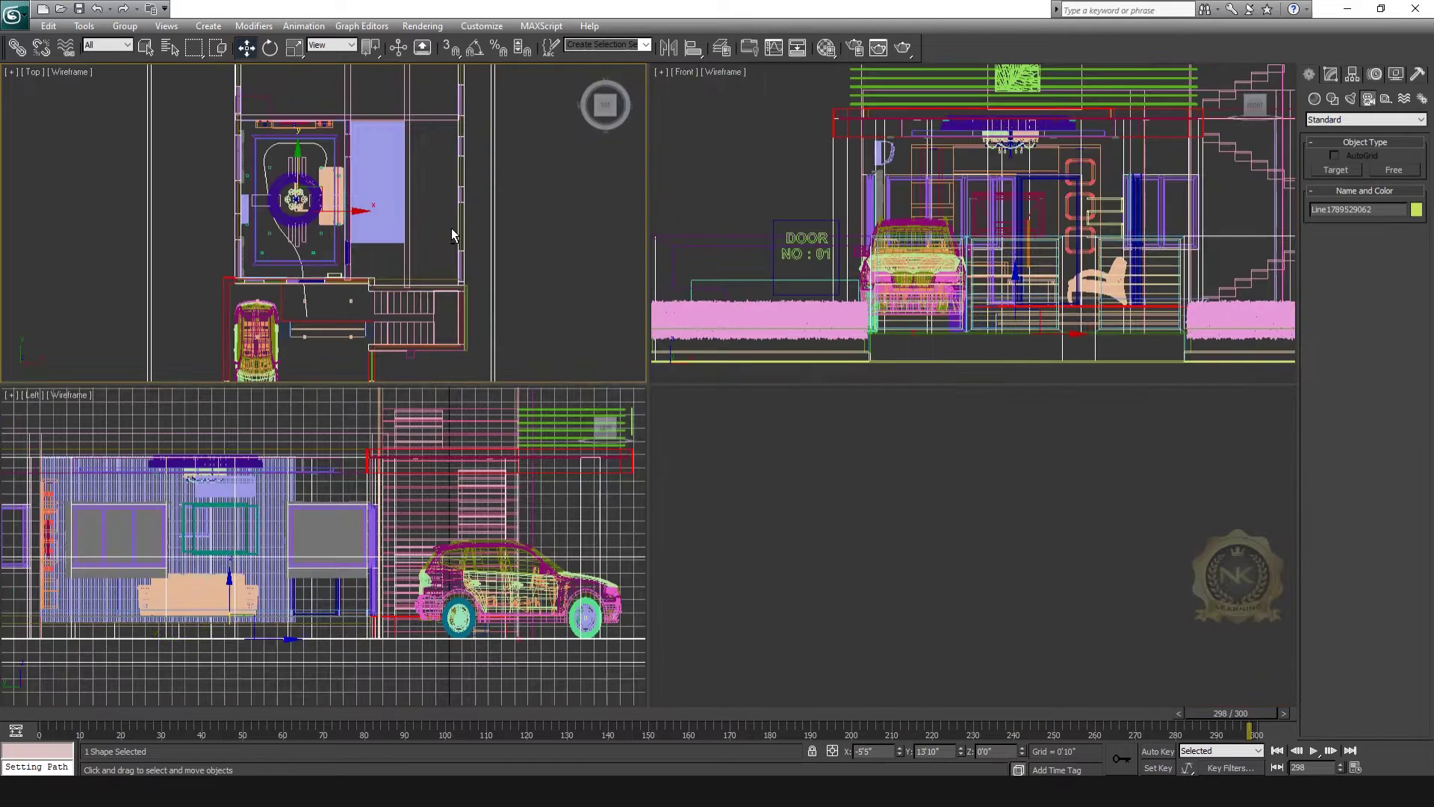
{"action": "key", "text": "alt+w"}
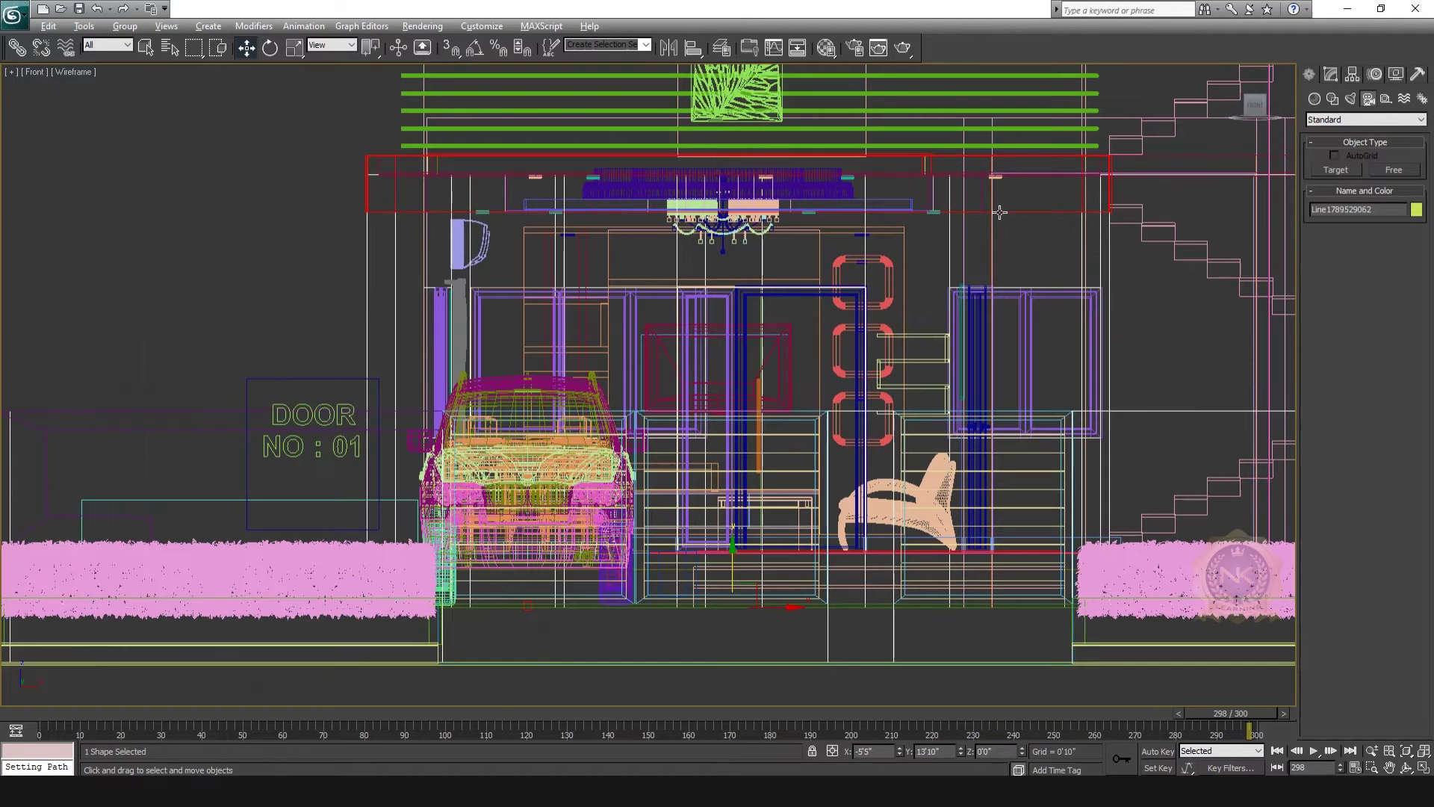
{"action": "key", "text": "alt+w"}
{"action": "key", "text": "alt+w"}
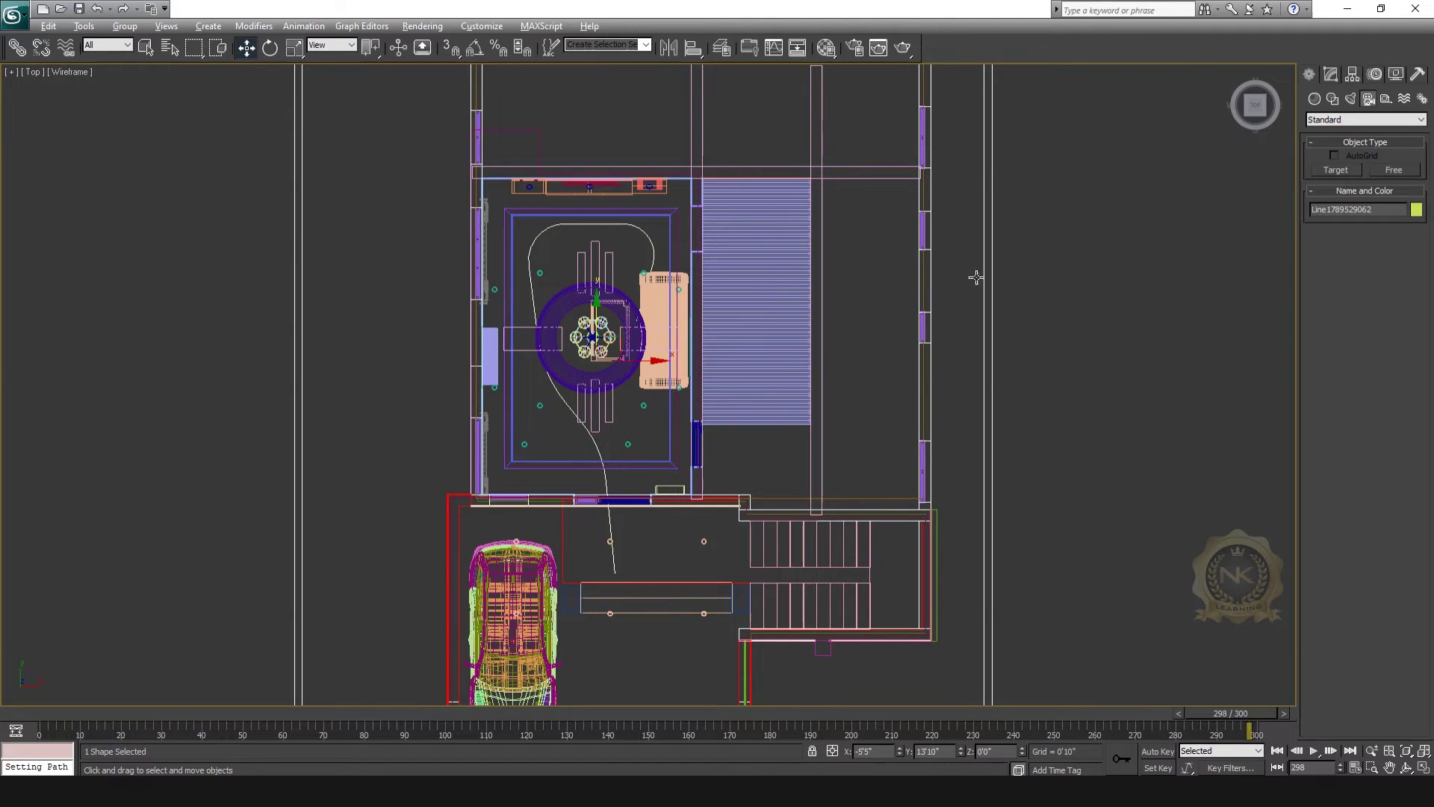
{"action": "key", "text": "alt+w"}
{"action": "key", "text": "alt+w"}
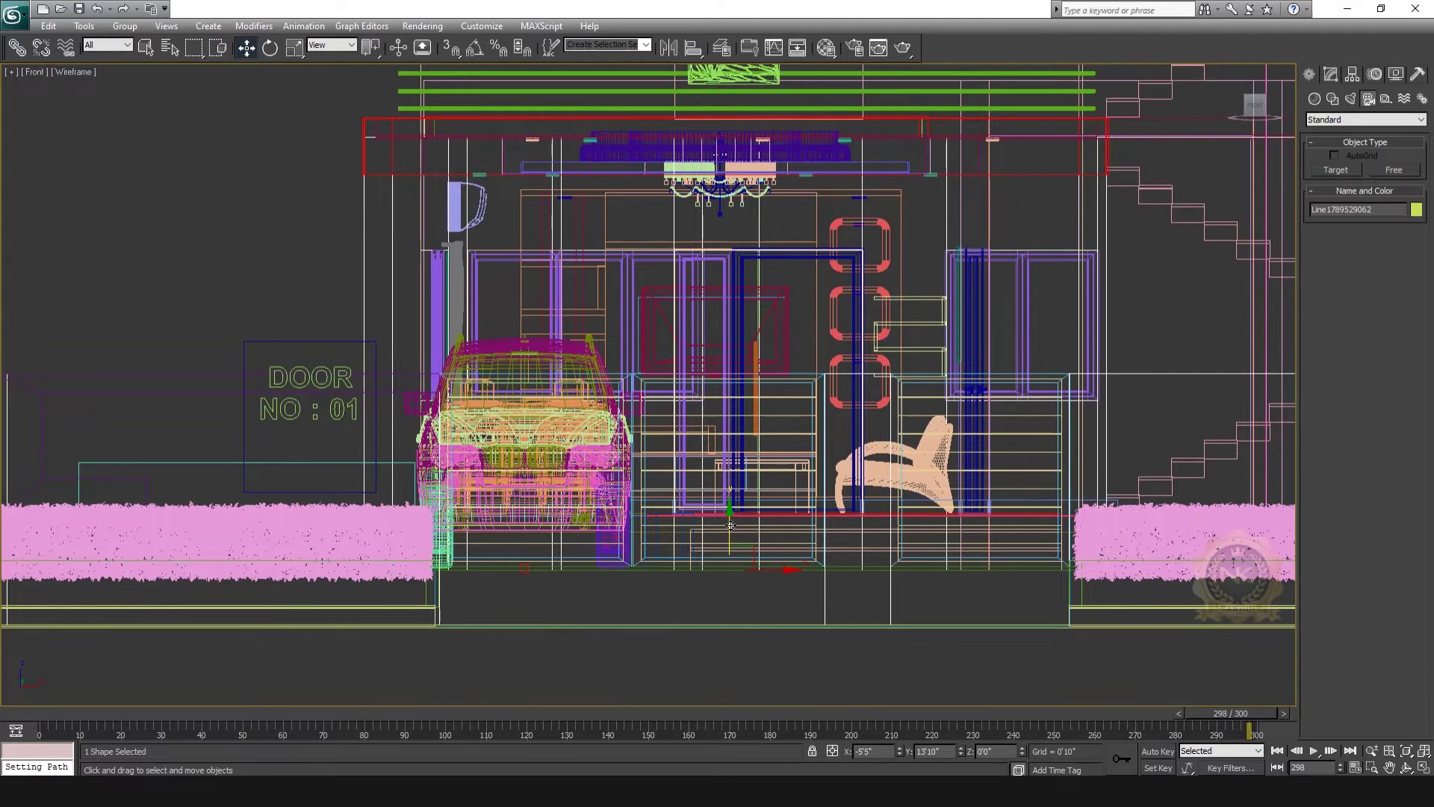
{"action": "left_click_drag", "start_coordinate": [729, 525], "coordinate": [777, 290]}
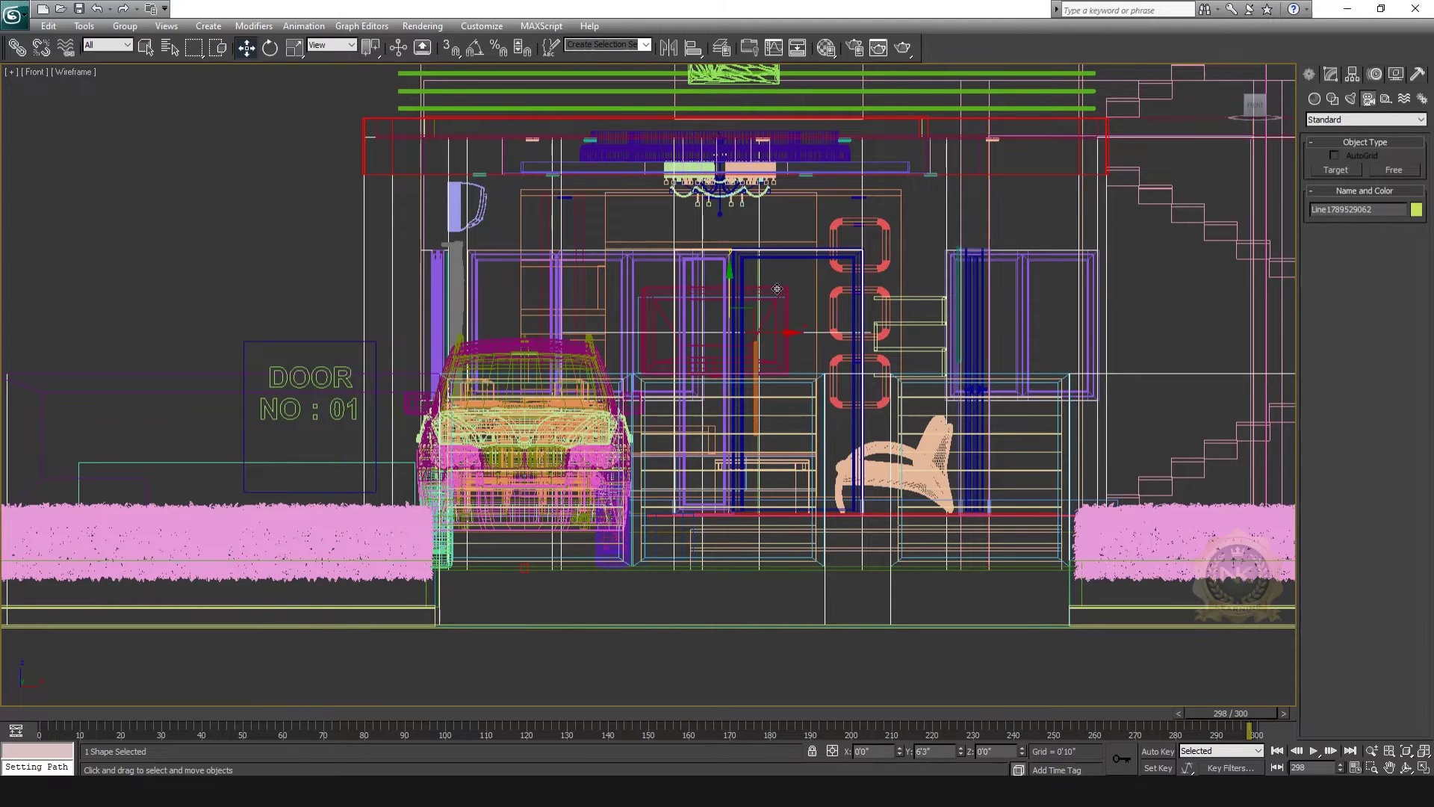
Lower the path slightly to 6'3" height in the Perspective view.
{"action": "key", "text": "alt+w"}
{"action": "right_click", "coordinate": [458, 538]}
{"action": "key", "text": "alt+w"}
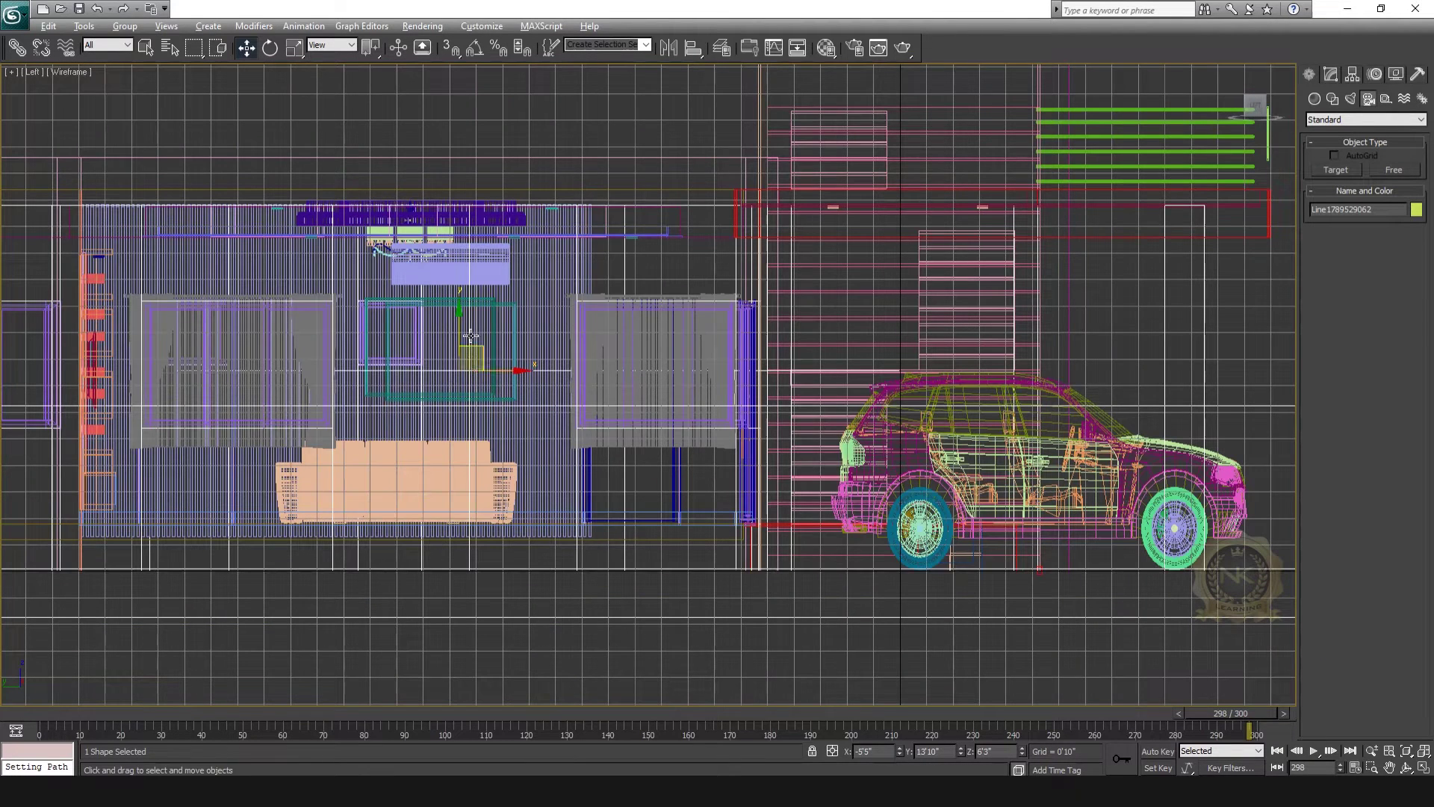
{"action": "key", "text": "alt+w"}
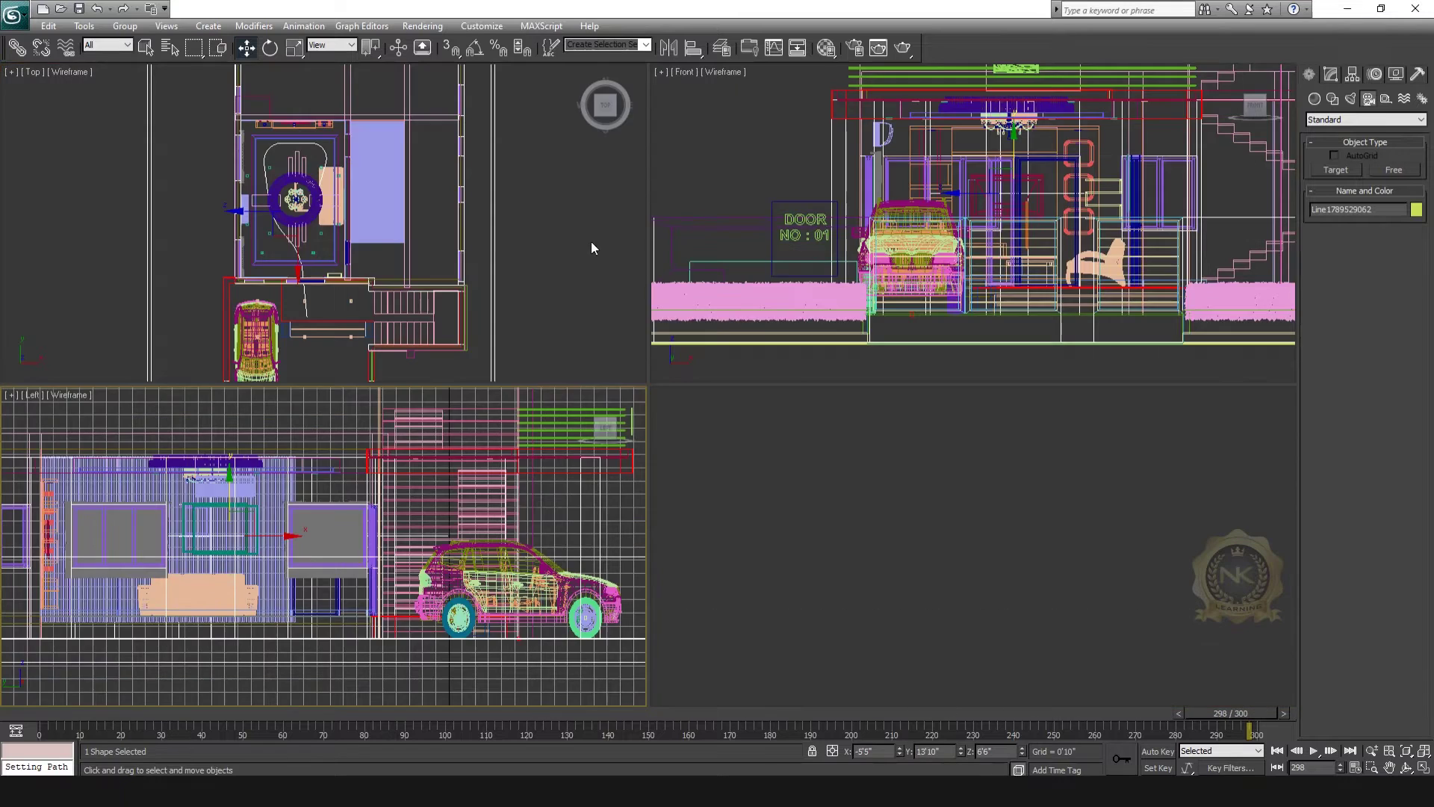
{"action": "key", "text": "alt+w"}
{"action": "key", "text": "alt+w"}
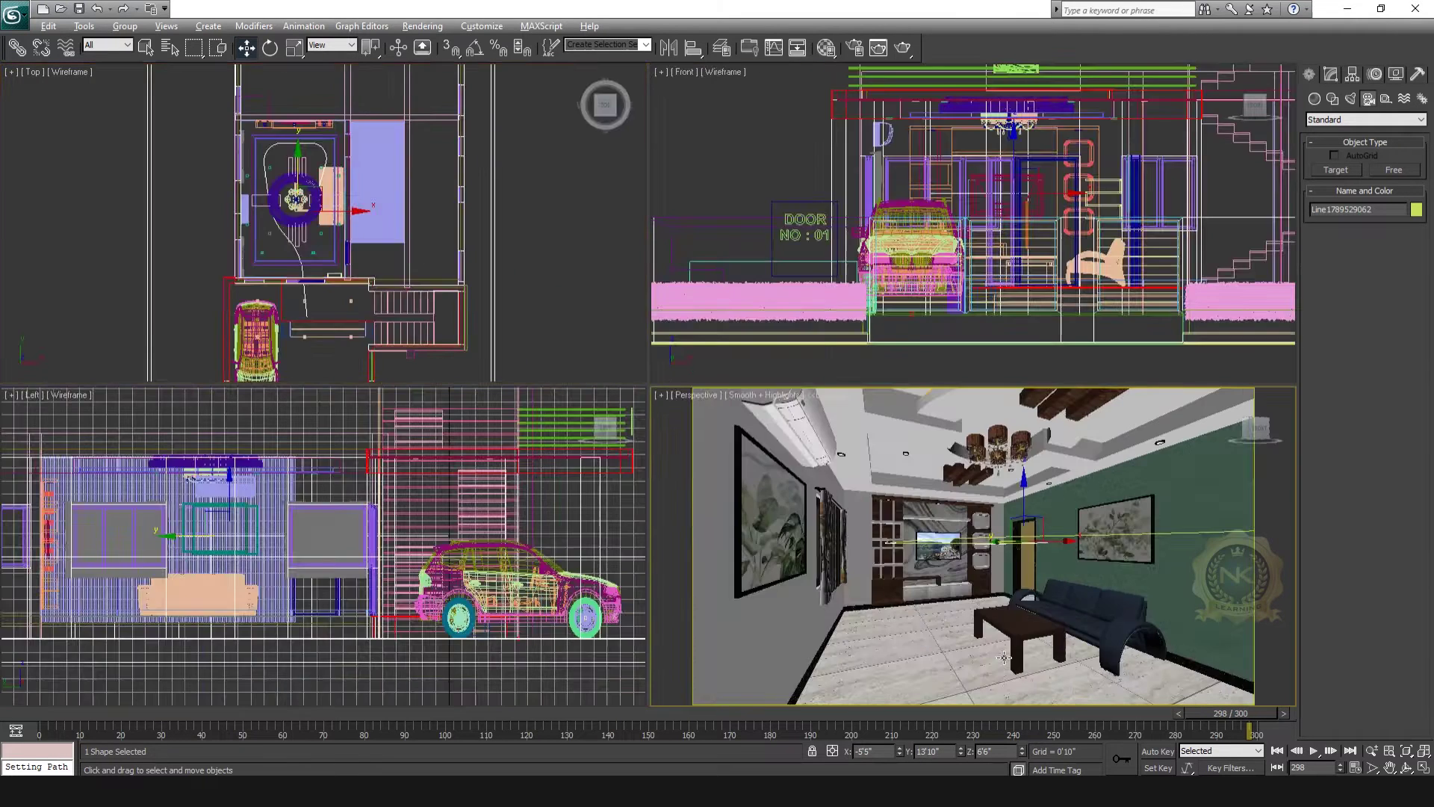
{"action": "right_click", "coordinate": [770, 384]}
{"action": "key", "text": "alt+w"}
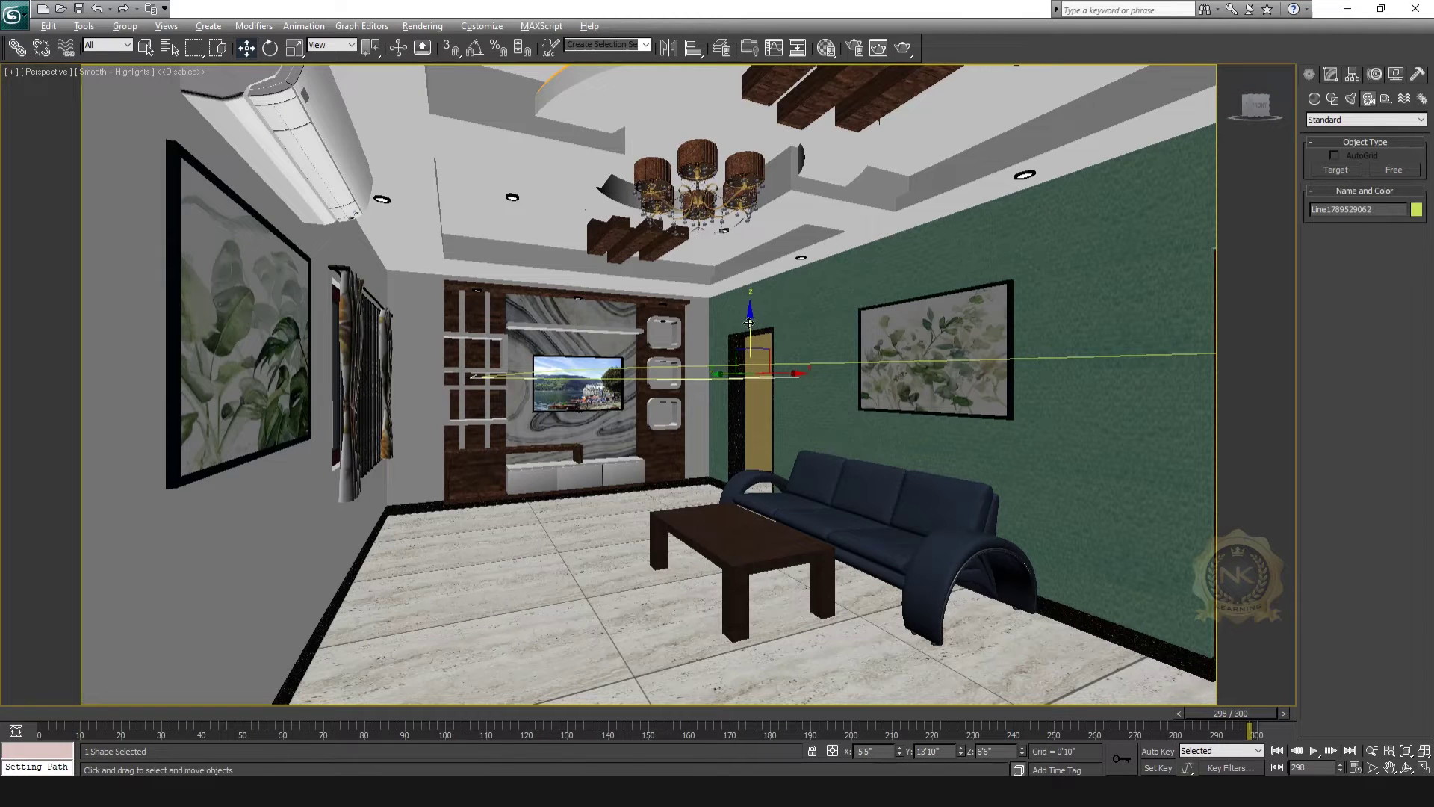
{"action": "left_click_drag", "start_coordinate": [748, 323], "coordinate": [749, 340]}
{"action": "key", "text": "alt+w"}
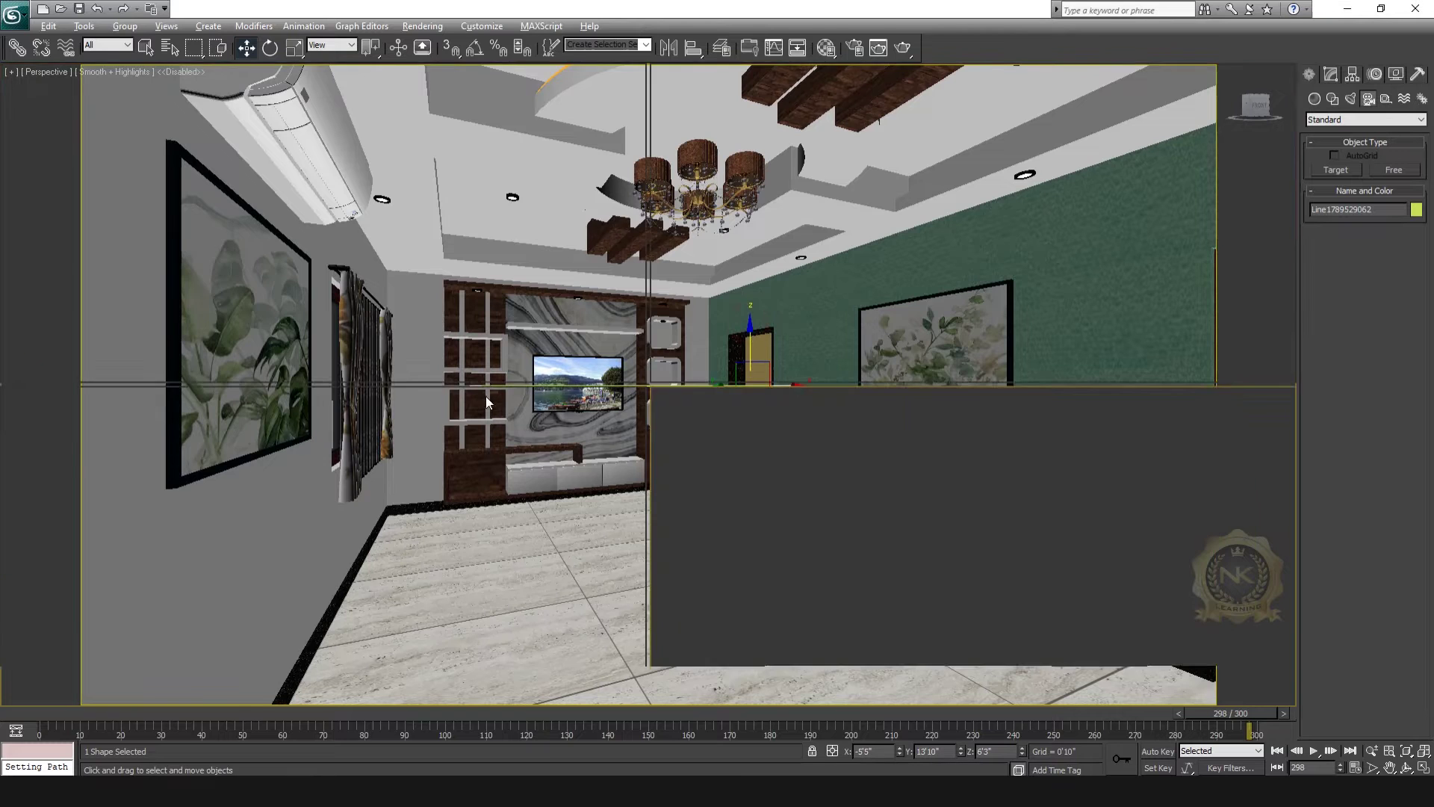
{"action": "right_click", "coordinate": [583, 359]}
{"action": "key", "text": "alt+w"}
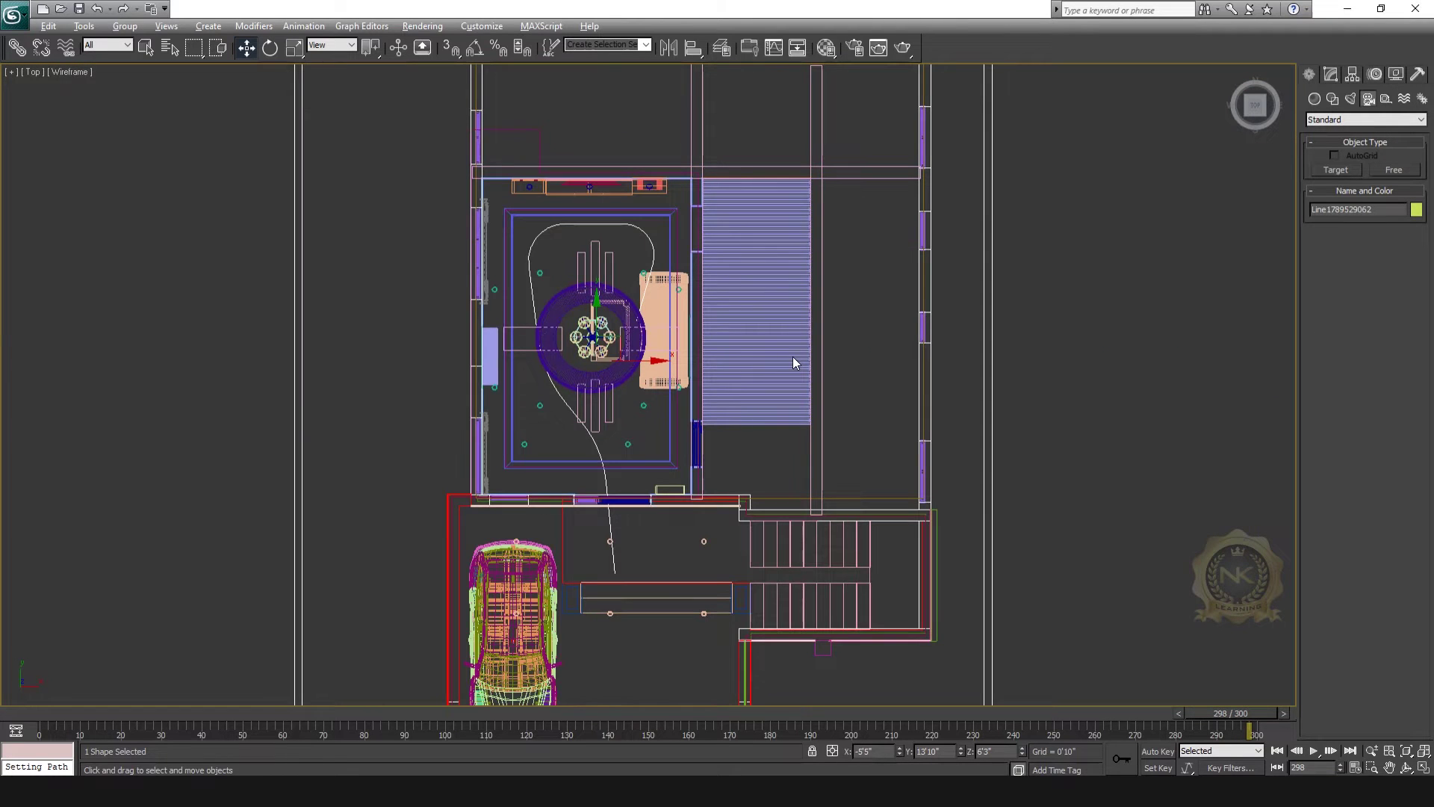
Create free camera Camera001 in the Front view near the entrance door.
{"action": "left_click", "coordinate": [1396, 171]}
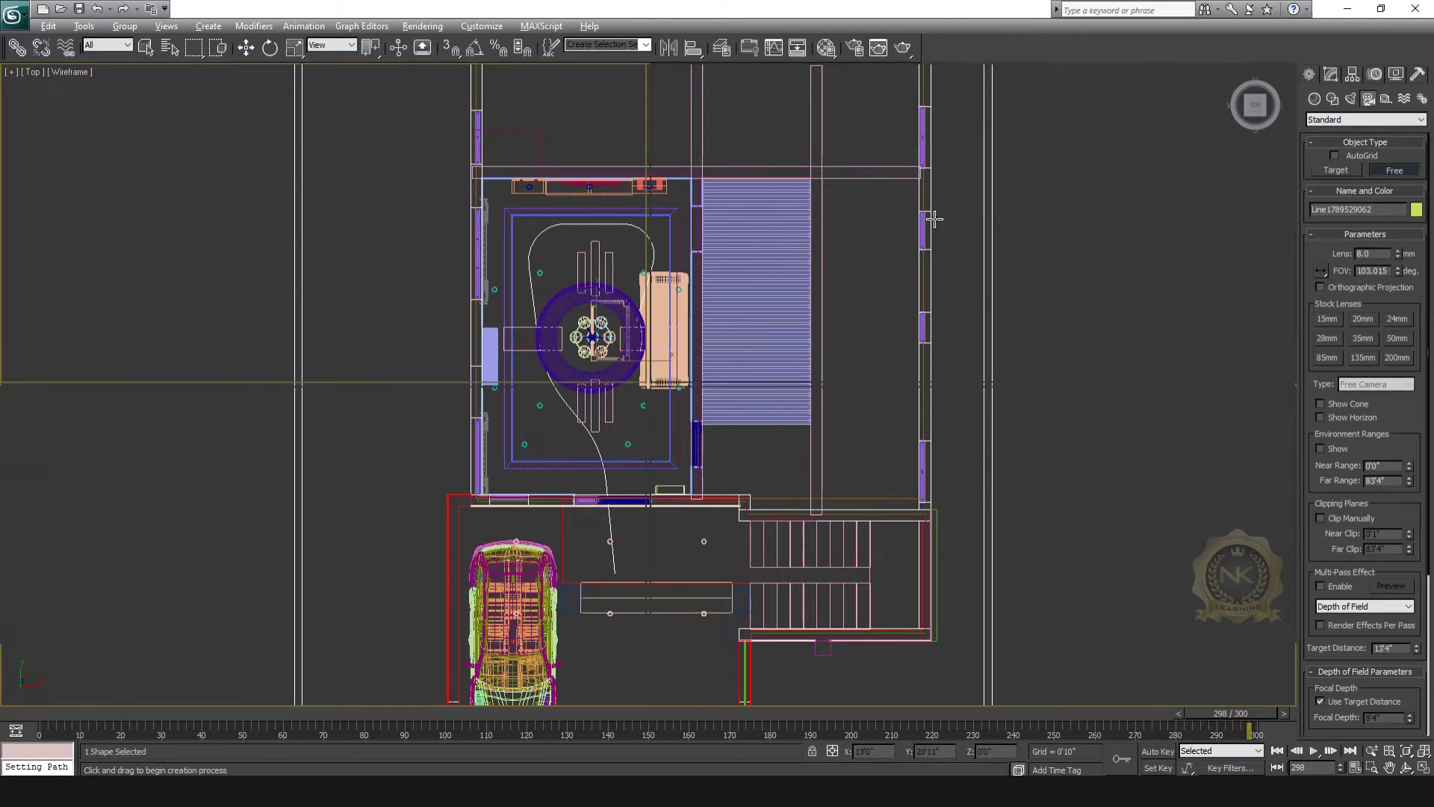
{"action": "key", "text": "f"}
{"action": "middle_click_drag", "start_coordinate": [814, 355], "coordinate": [725, 389]}
{"action": "scroll", "coordinate": [725, 389], "scroll_direction": "up", "scroll_amount": 3}
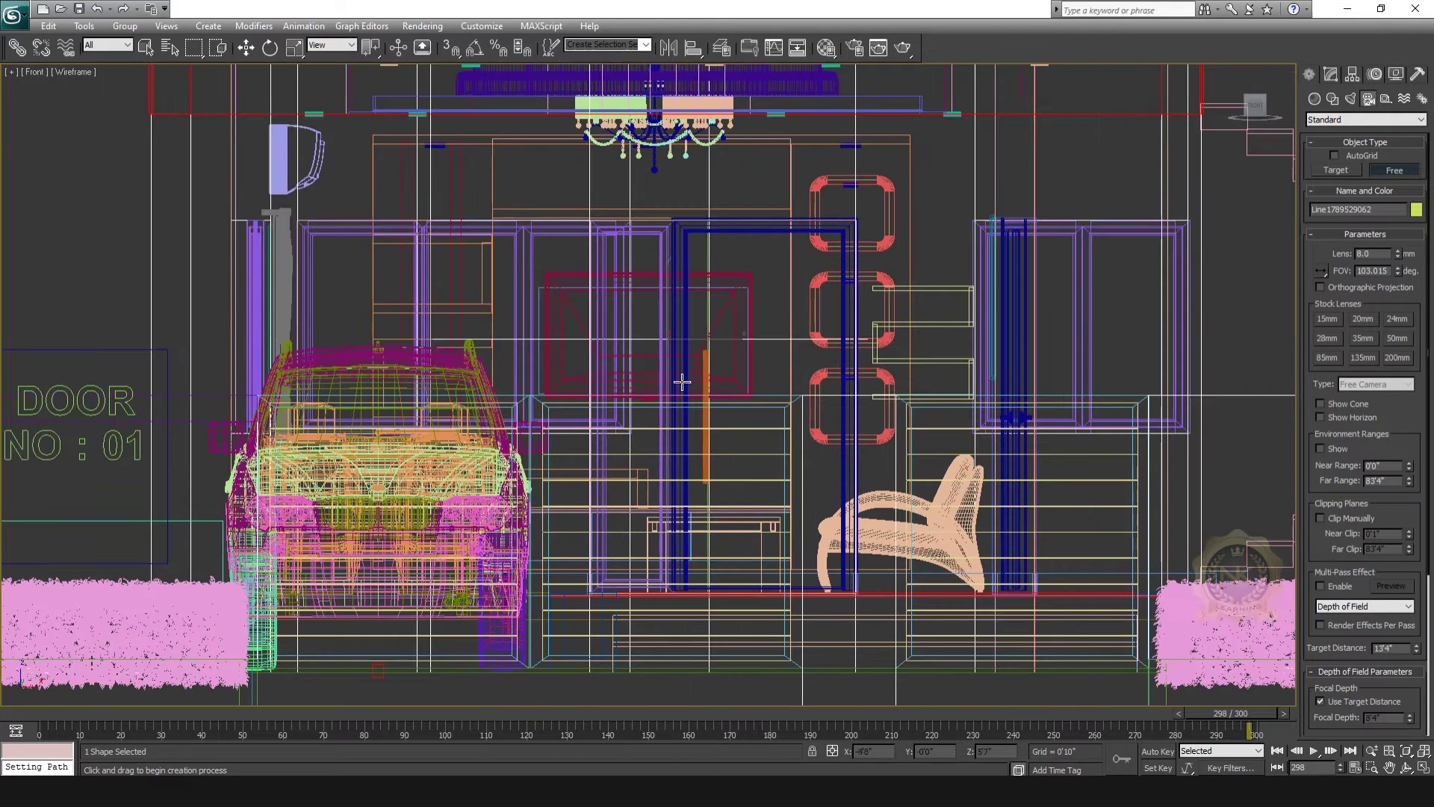
{"action": "left_click", "coordinate": [674, 336]}
{"action": "left_click", "coordinate": [246, 47]}
Move Camera001 onto the path start in Top view and rewind to frame 0.
{"action": "key", "text": "alt+w"}
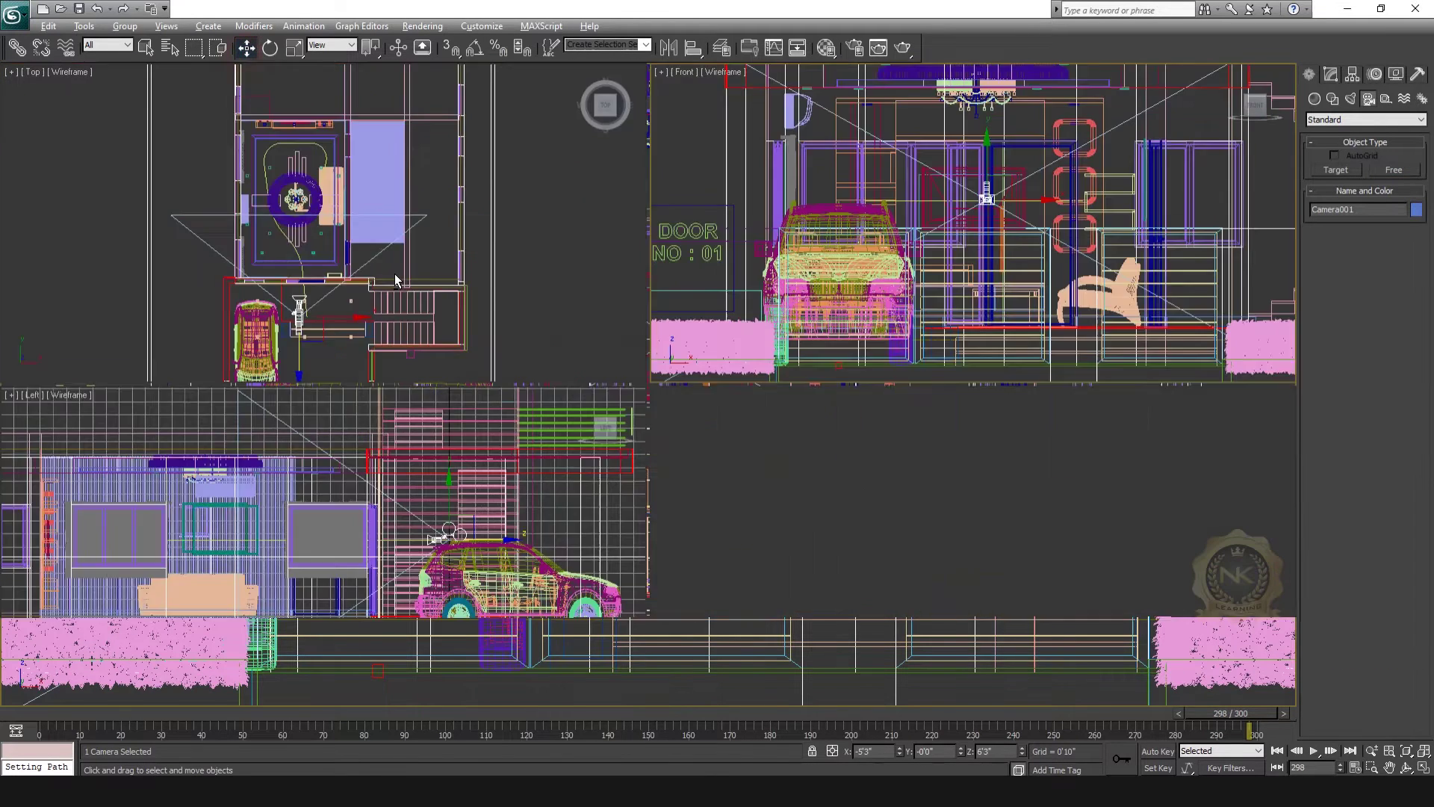
{"action": "key", "text": "alt+w"}
{"action": "middle_click_drag", "start_coordinate": [599, 469], "coordinate": [598, 424]}
{"action": "scroll", "coordinate": [600, 433], "scroll_direction": "up", "scroll_amount": 2}
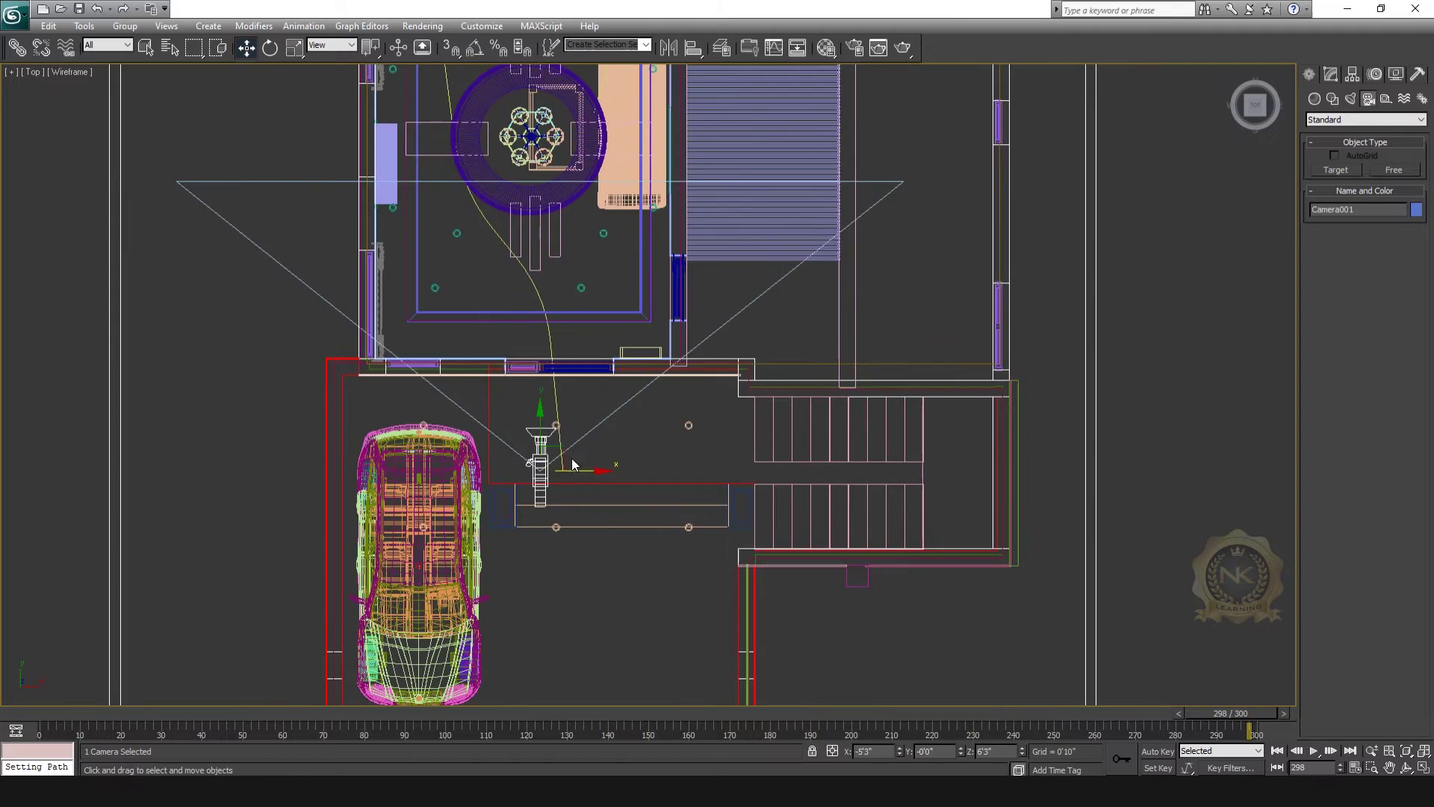
{"action": "left_click_drag", "start_coordinate": [568, 437], "coordinate": [590, 479]}
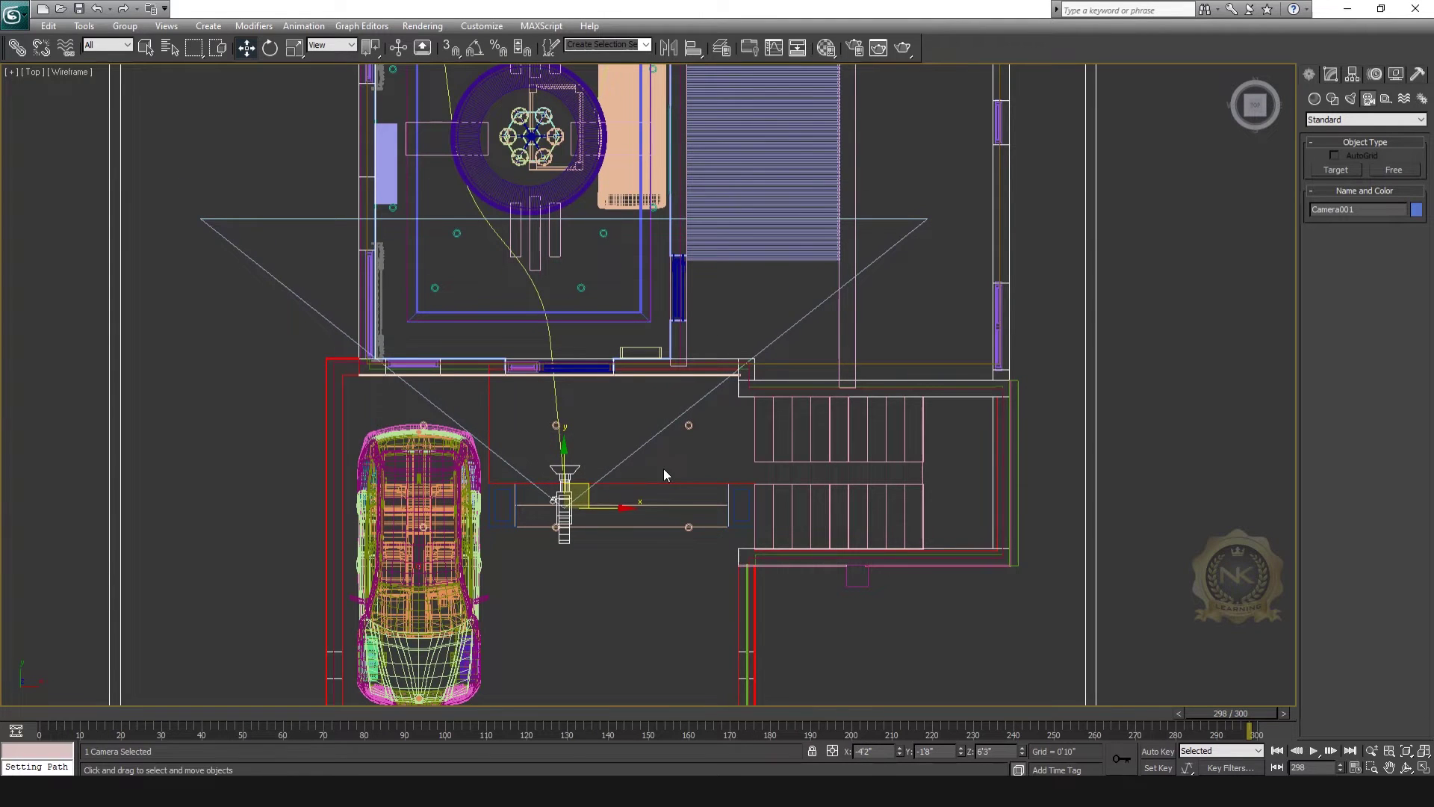
{"action": "scroll", "coordinate": [683, 493], "scroll_direction": "up", "scroll_amount": 1}
{"action": "scroll", "coordinate": [667, 516], "scroll_direction": "up", "scroll_amount": 1}
{"action": "scroll", "coordinate": [645, 539], "scroll_direction": "up", "scroll_amount": 1}
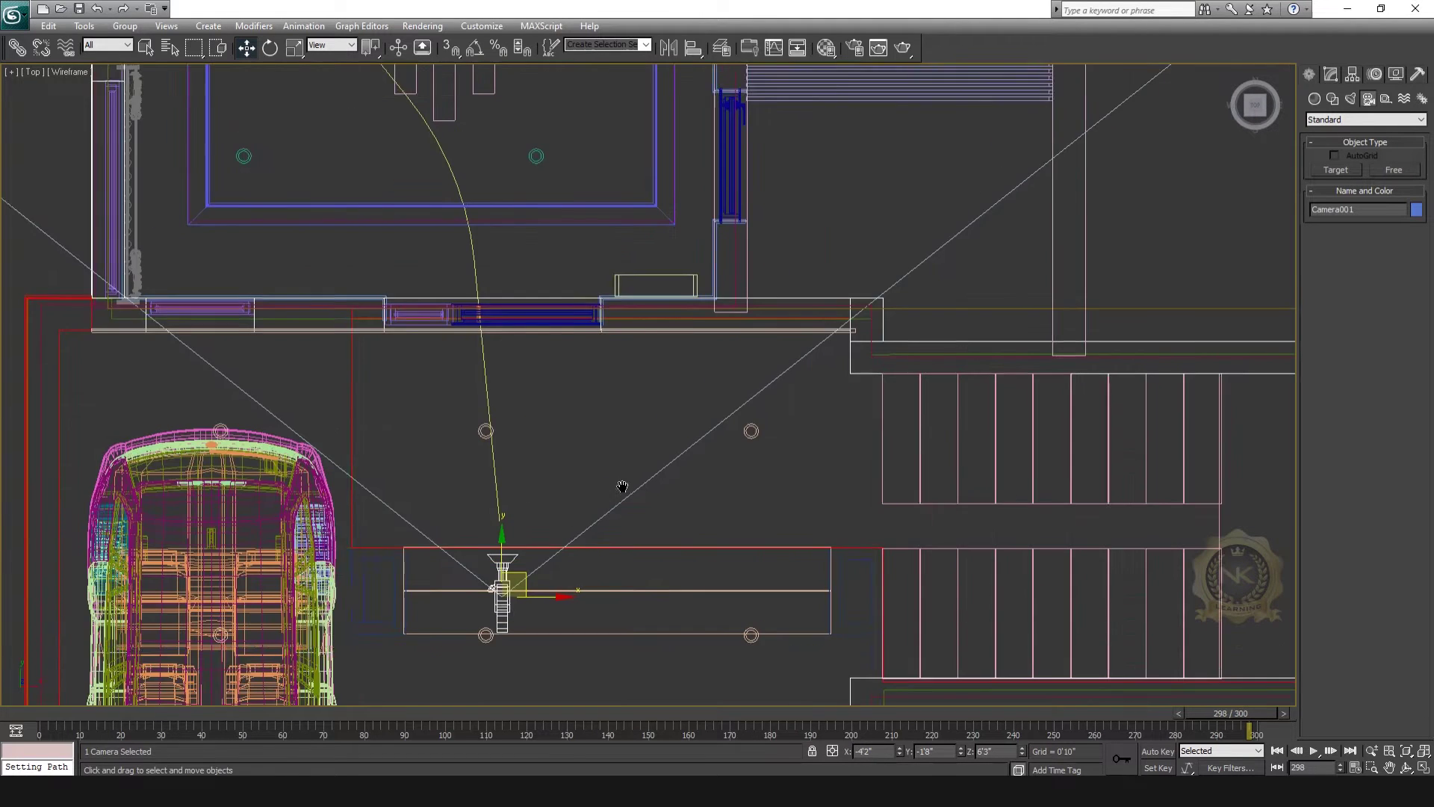
{"action": "scroll", "coordinate": [630, 563], "scroll_direction": "up", "scroll_amount": 1}
{"action": "left_click_drag", "start_coordinate": [611, 547], "coordinate": [610, 505]}
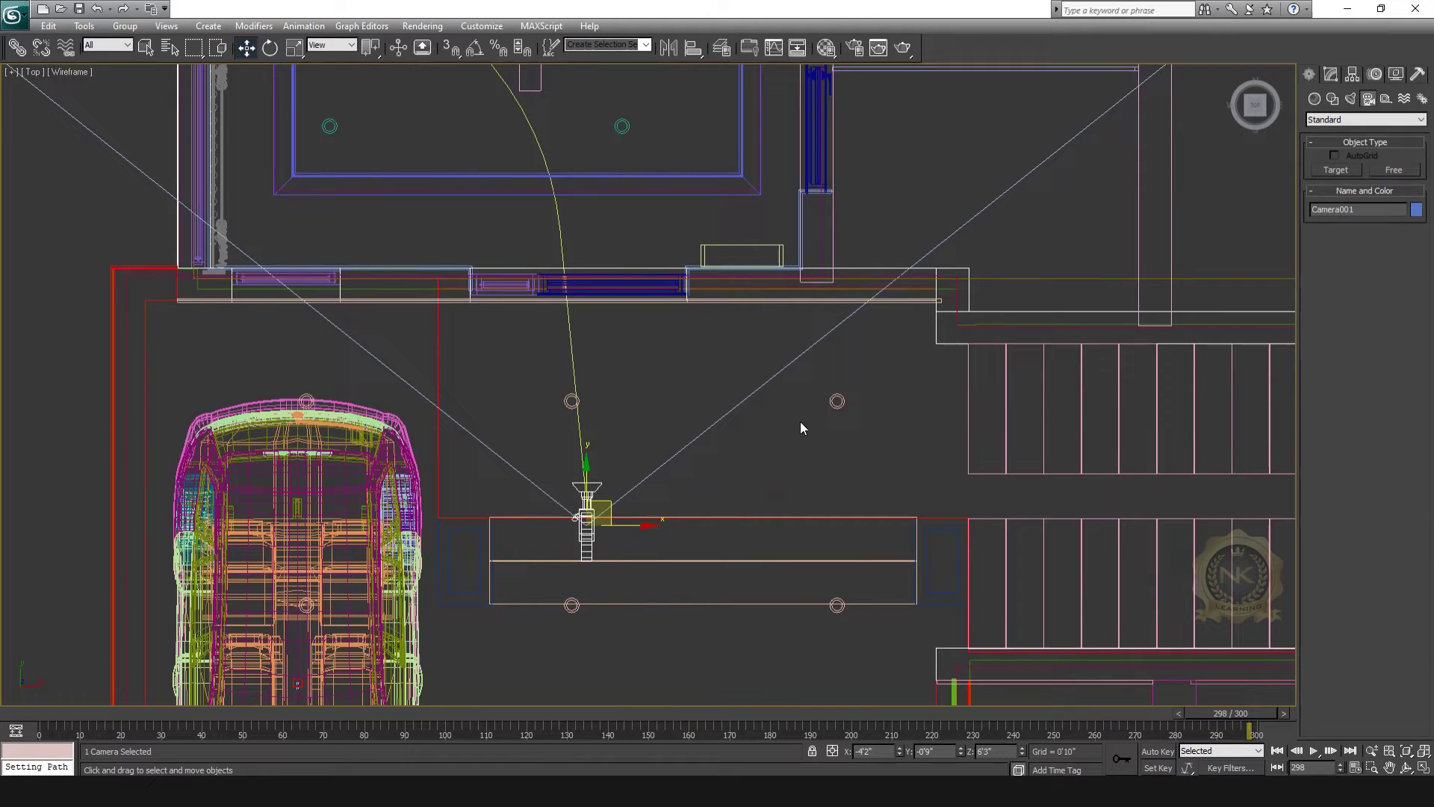
{"action": "left_click_drag", "start_coordinate": [1251, 718], "coordinate": [112, 714]}
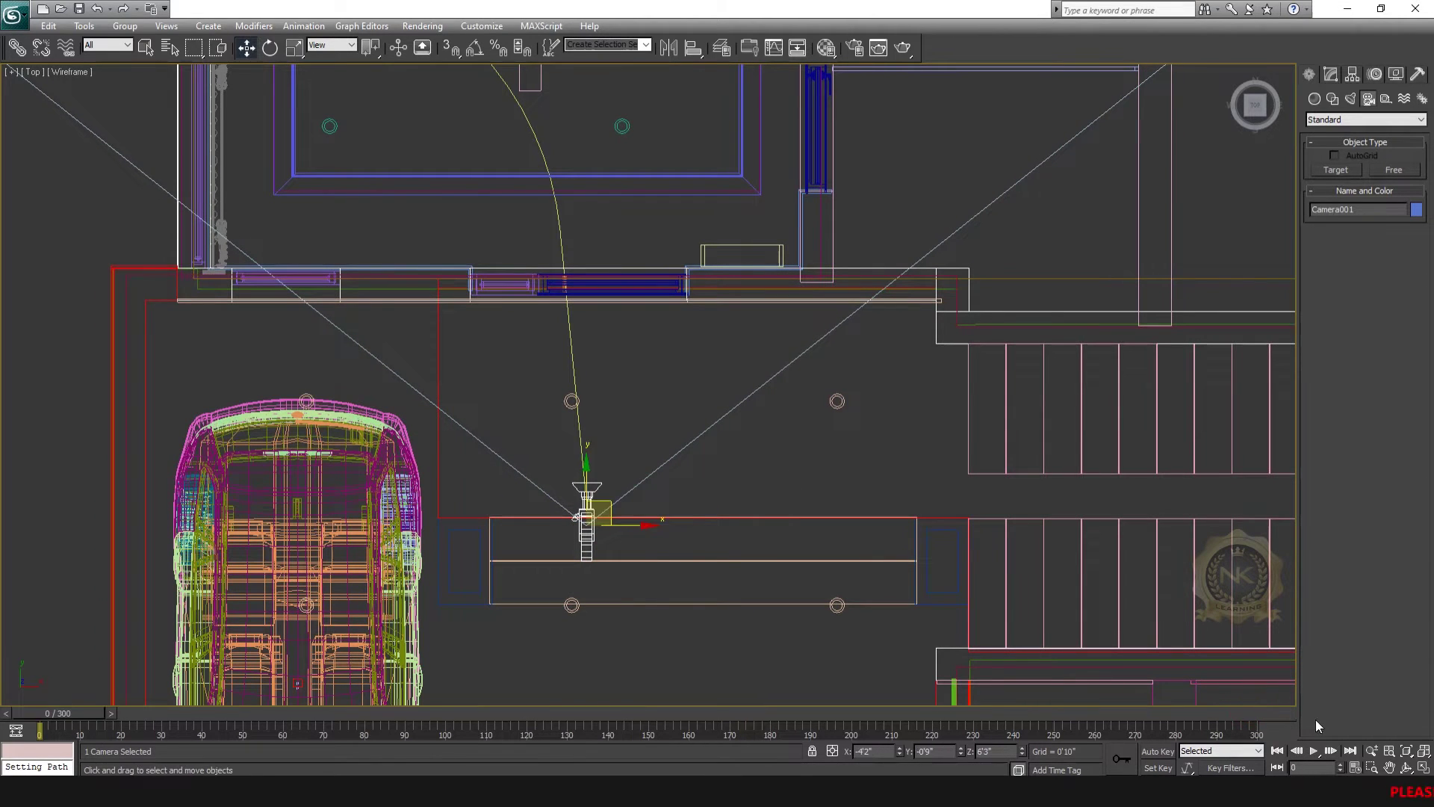
Set the Time Configuration End Time to 350 frames and confirm.
{"action": "left_click", "coordinate": [1357, 769]}
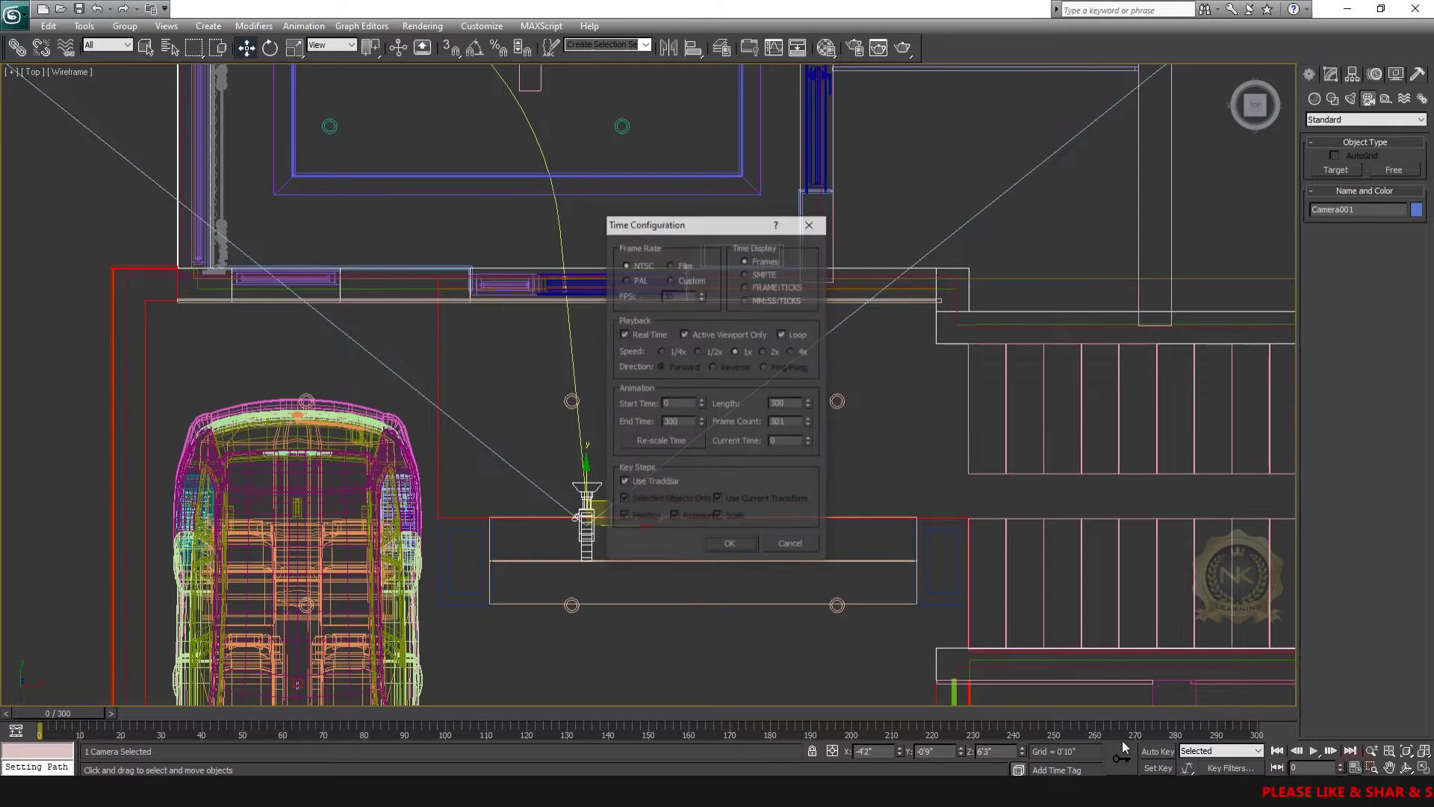
{"action": "left_click", "coordinate": [675, 405]}
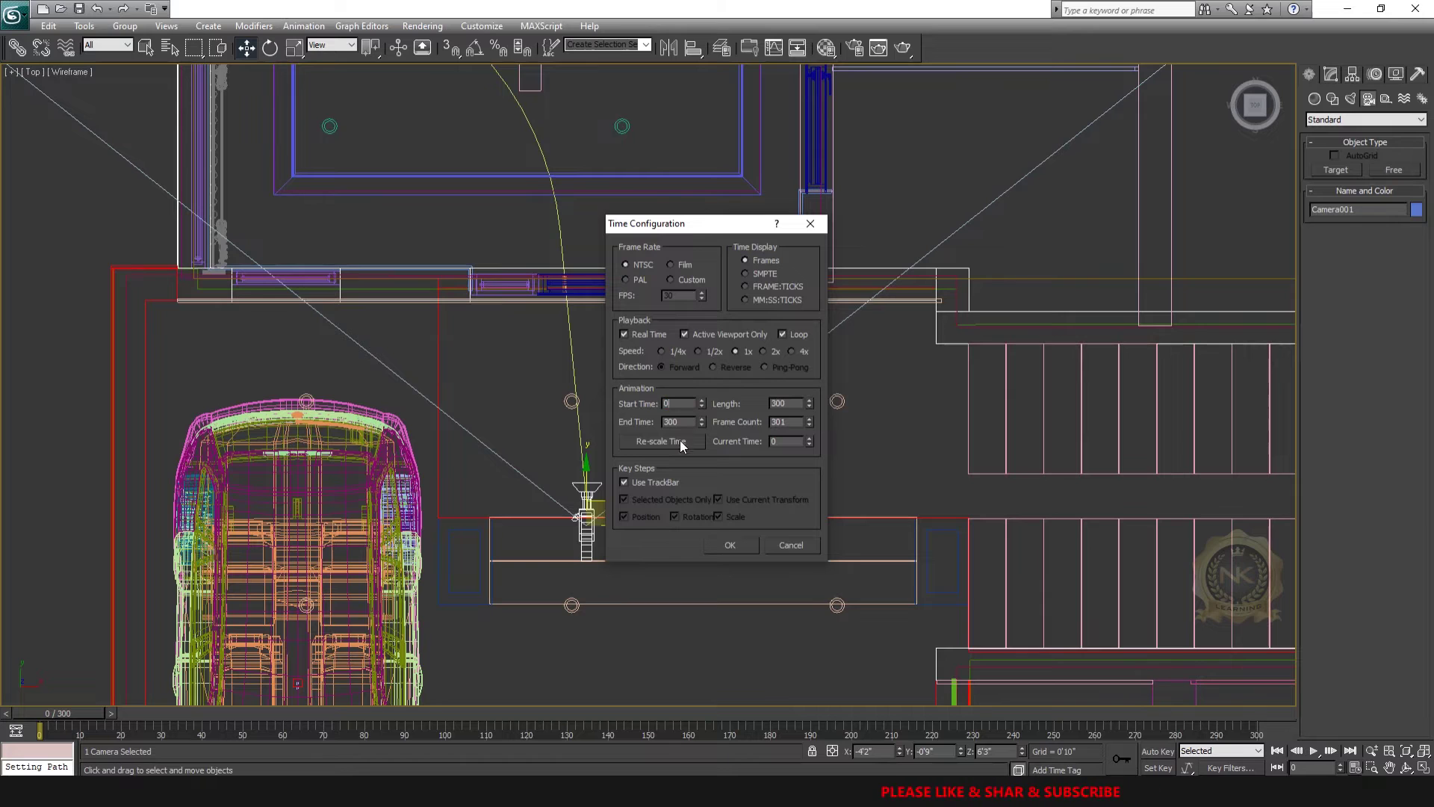
{"action": "left_click", "coordinate": [686, 422]}
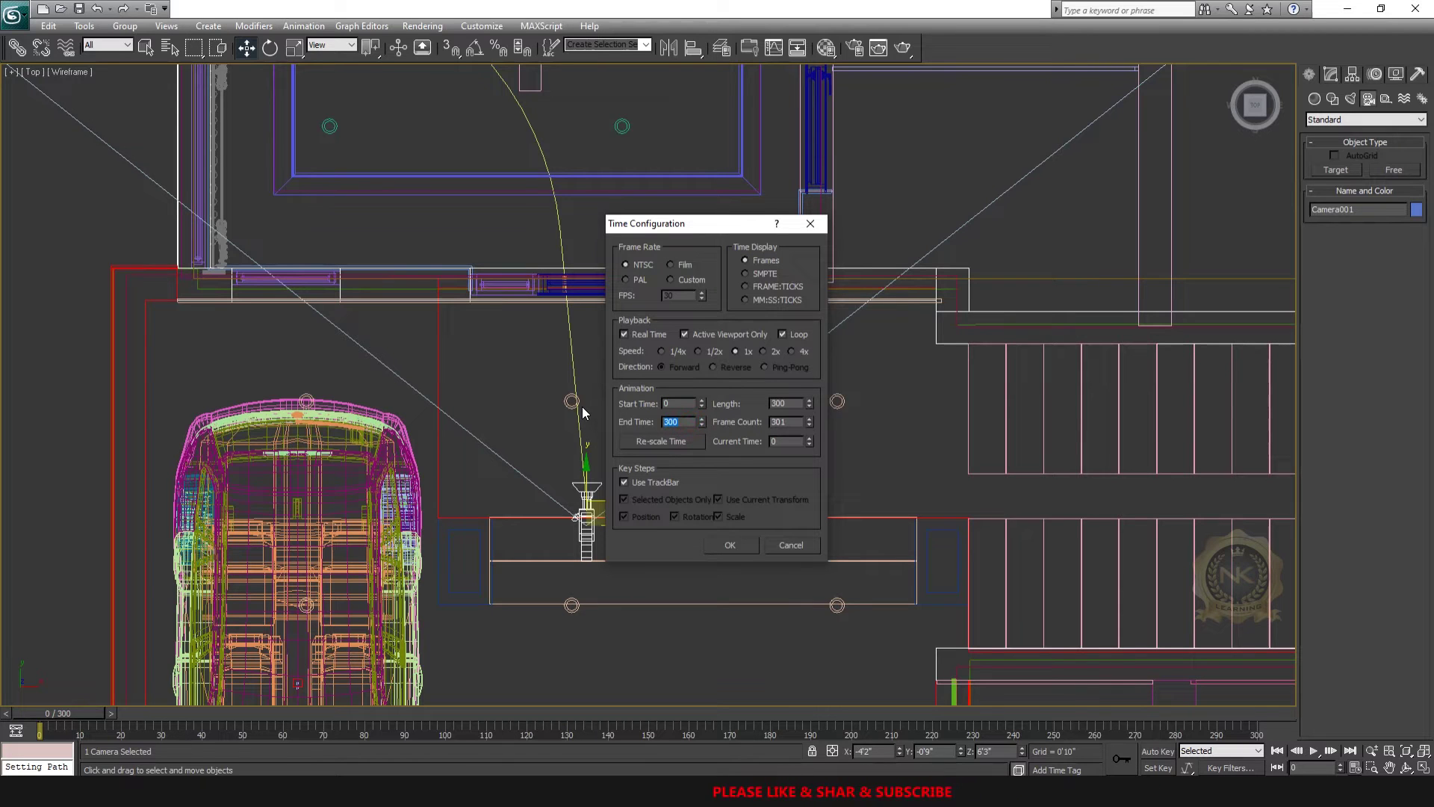
{"action": "type", "text": "30"}
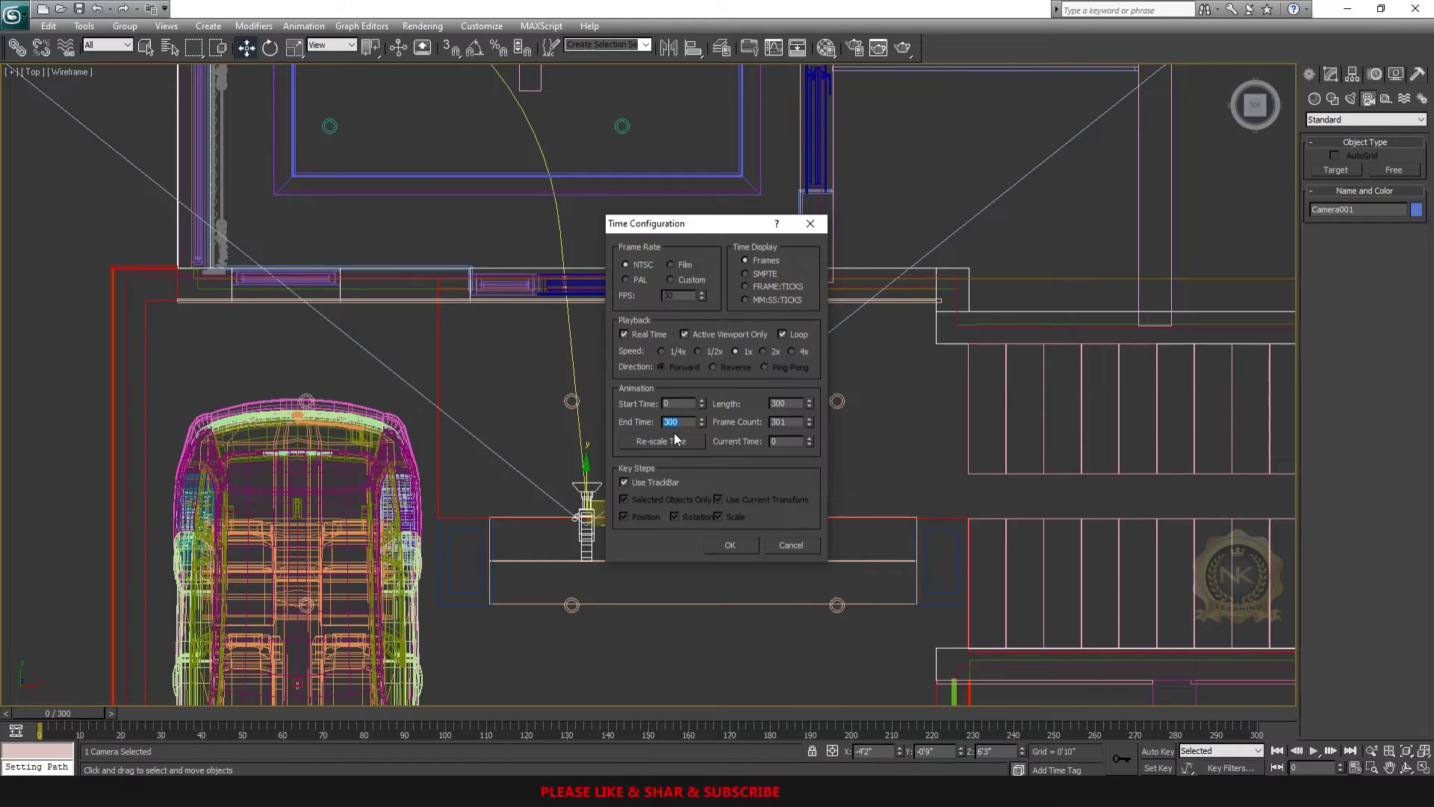
{"action": "type", "text": "350"}
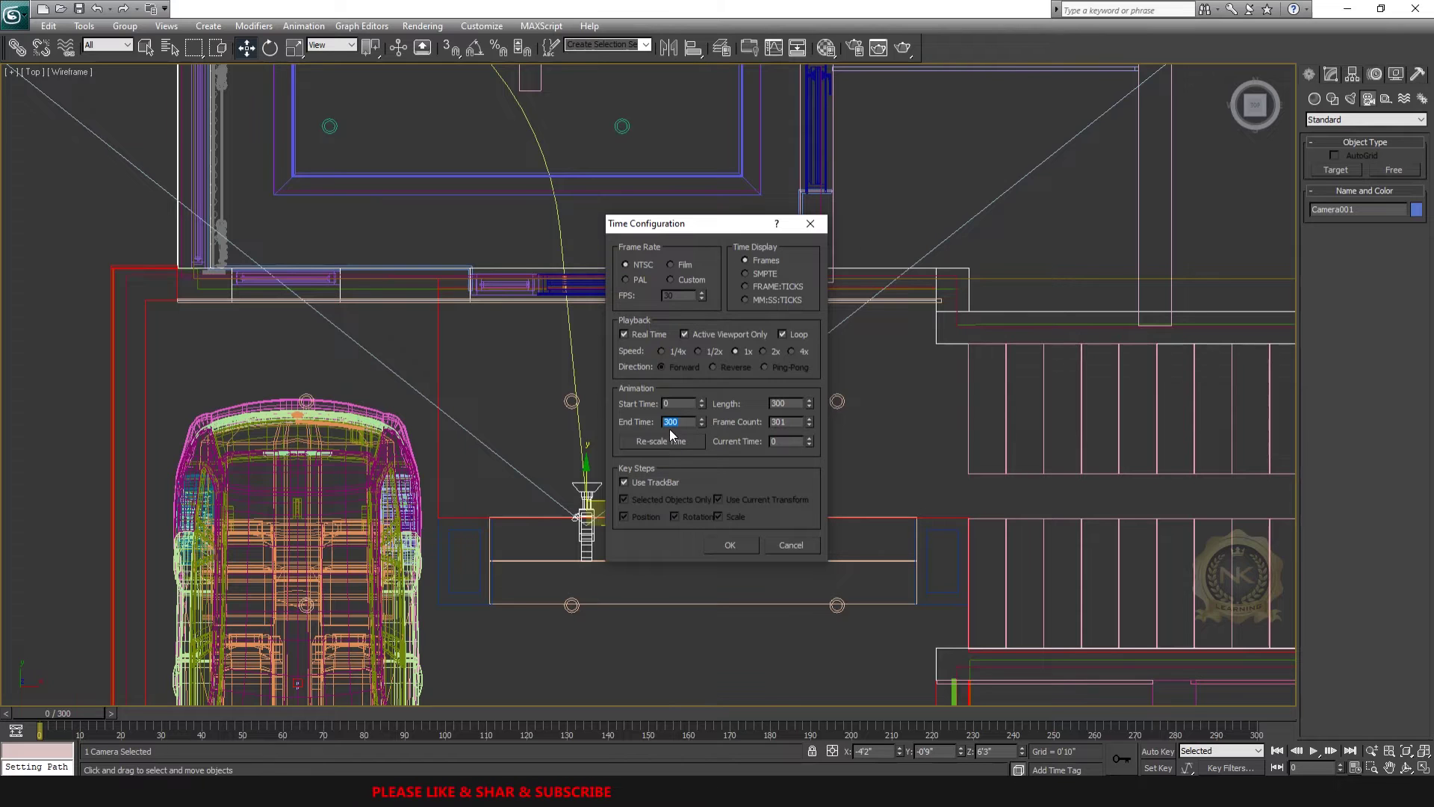
{"action": "key", "text": "Return"}
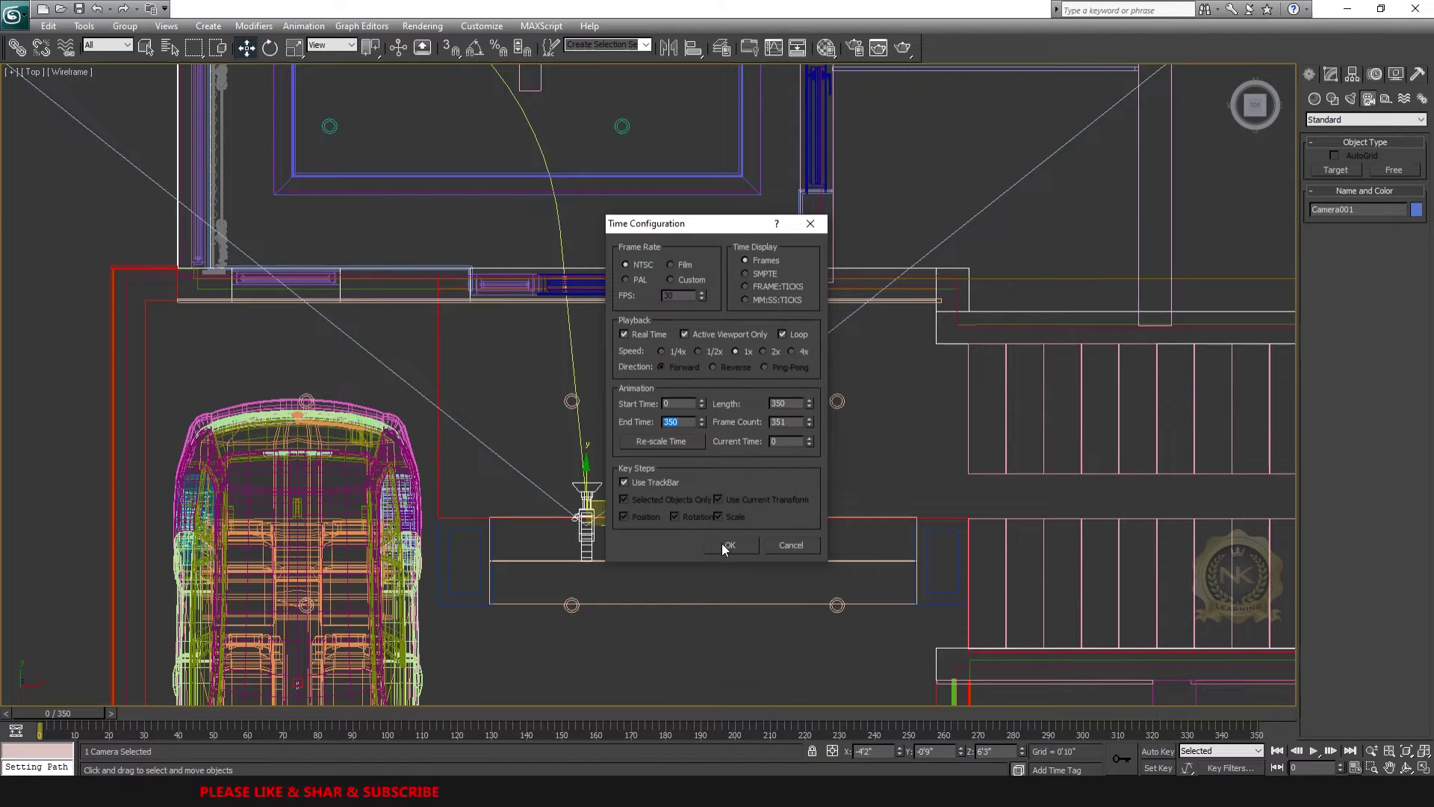
{"action": "left_click", "coordinate": [727, 543]}
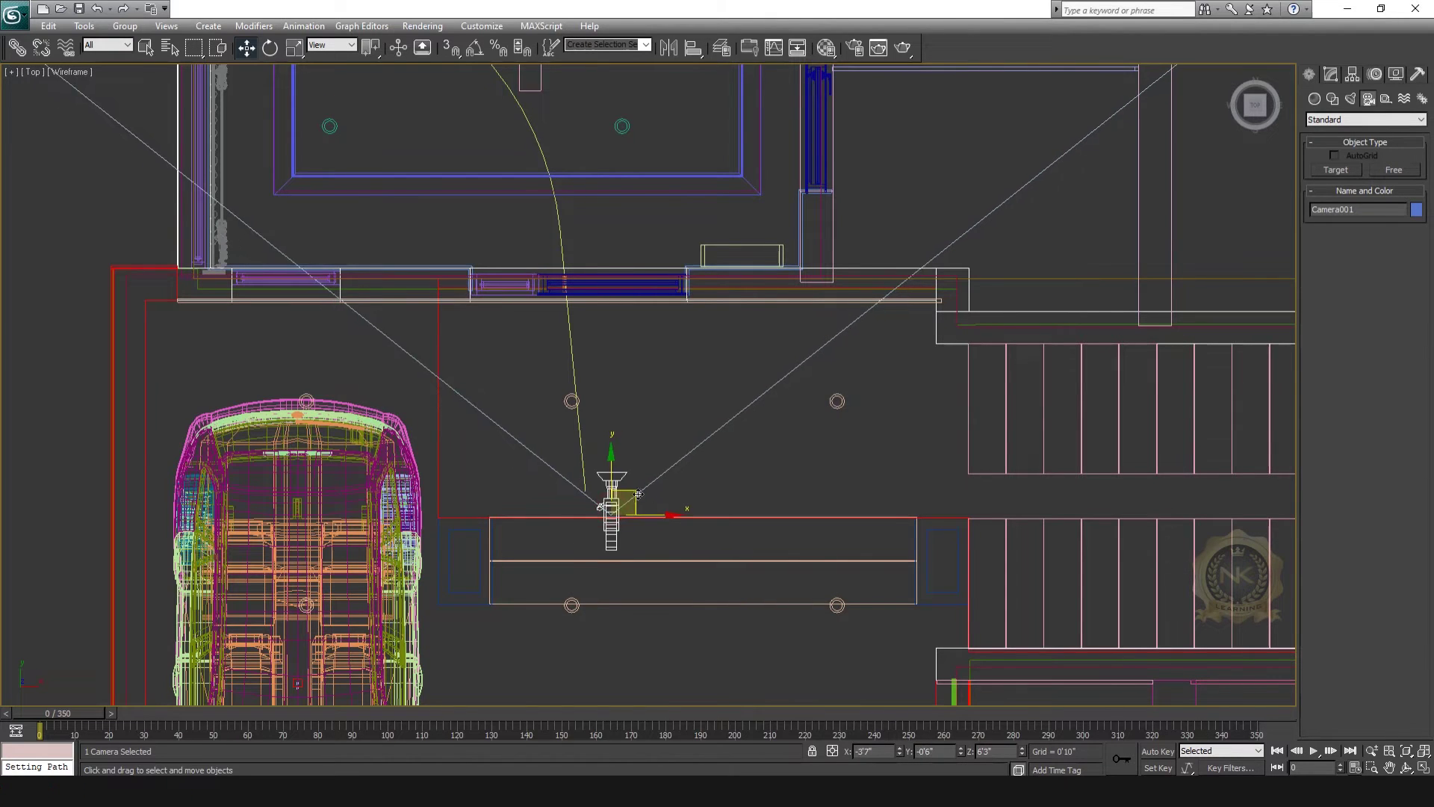
Apply a Path Constraint to Camera001 with the spline line as its path.
{"action": "left_click", "coordinate": [304, 26]}
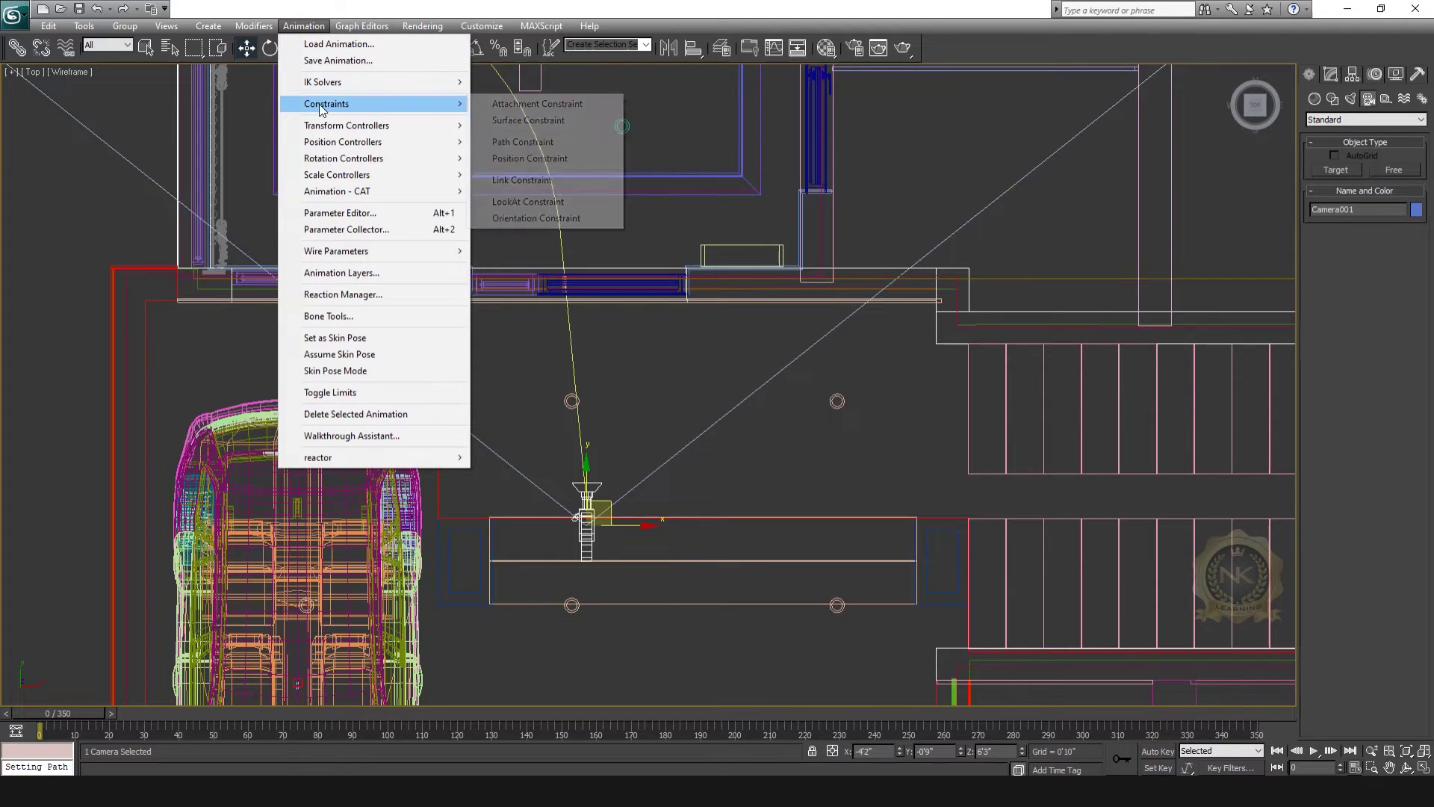
{"action": "mouse_move", "coordinate": [336, 103]}
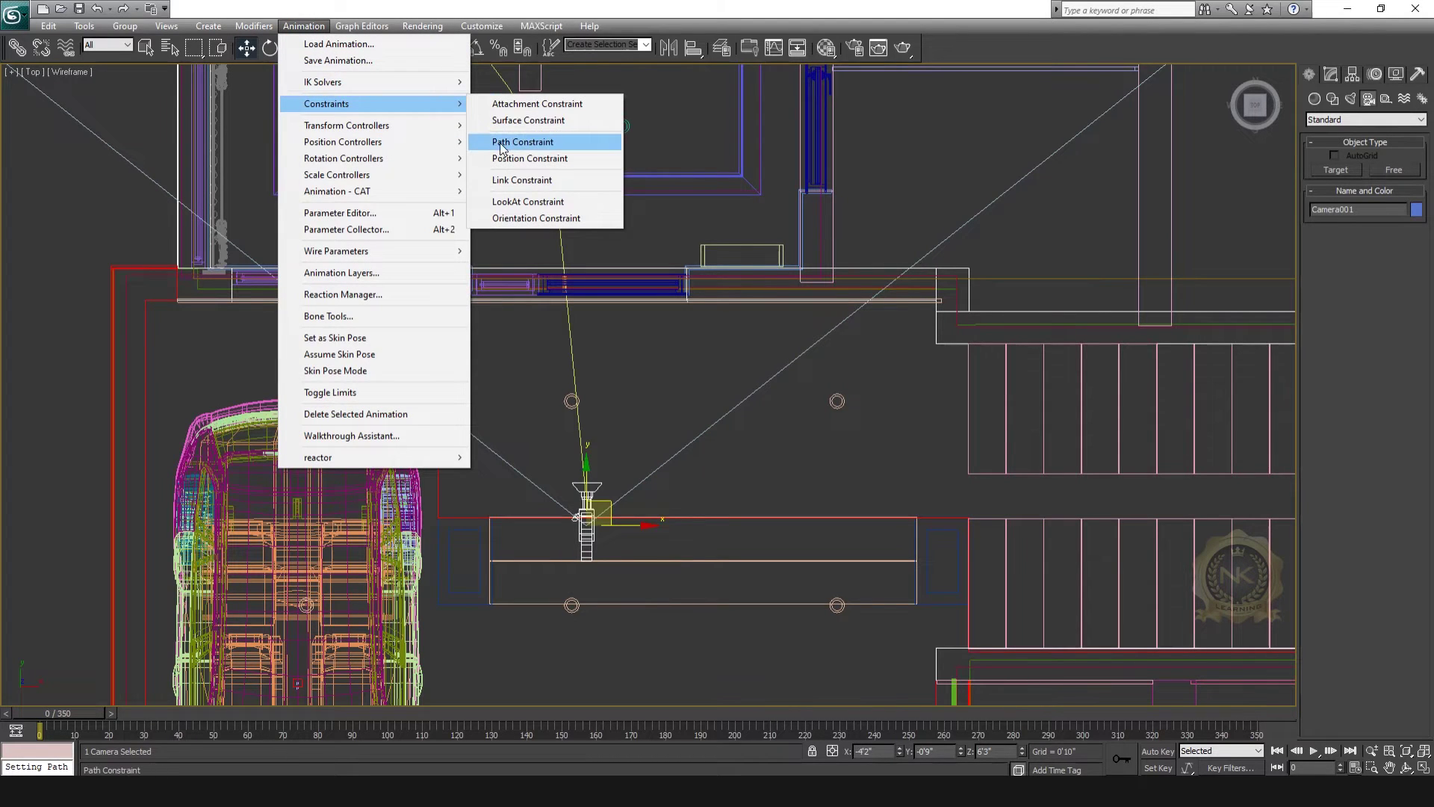
{"action": "left_click", "coordinate": [531, 145]}
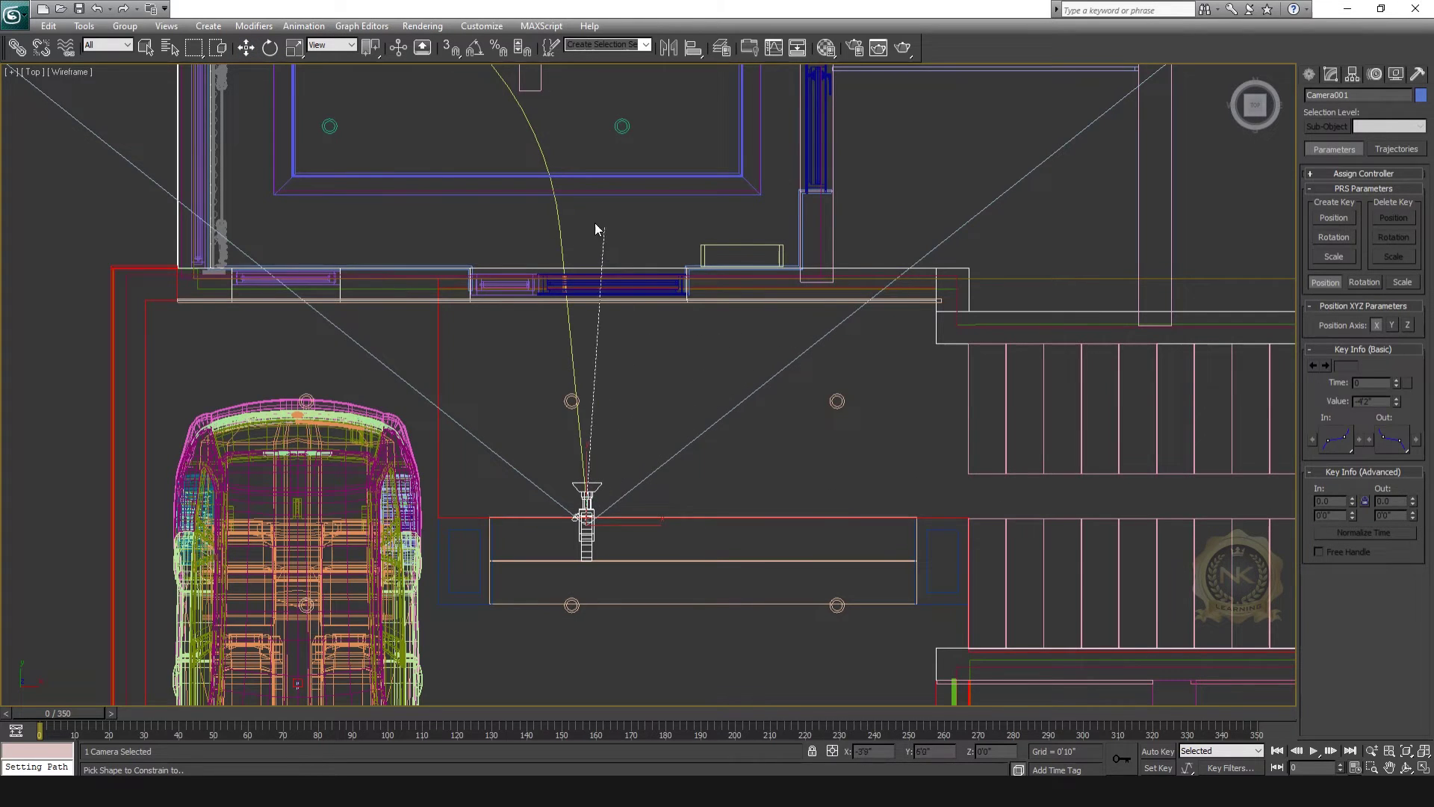
{"action": "left_click", "coordinate": [568, 332]}
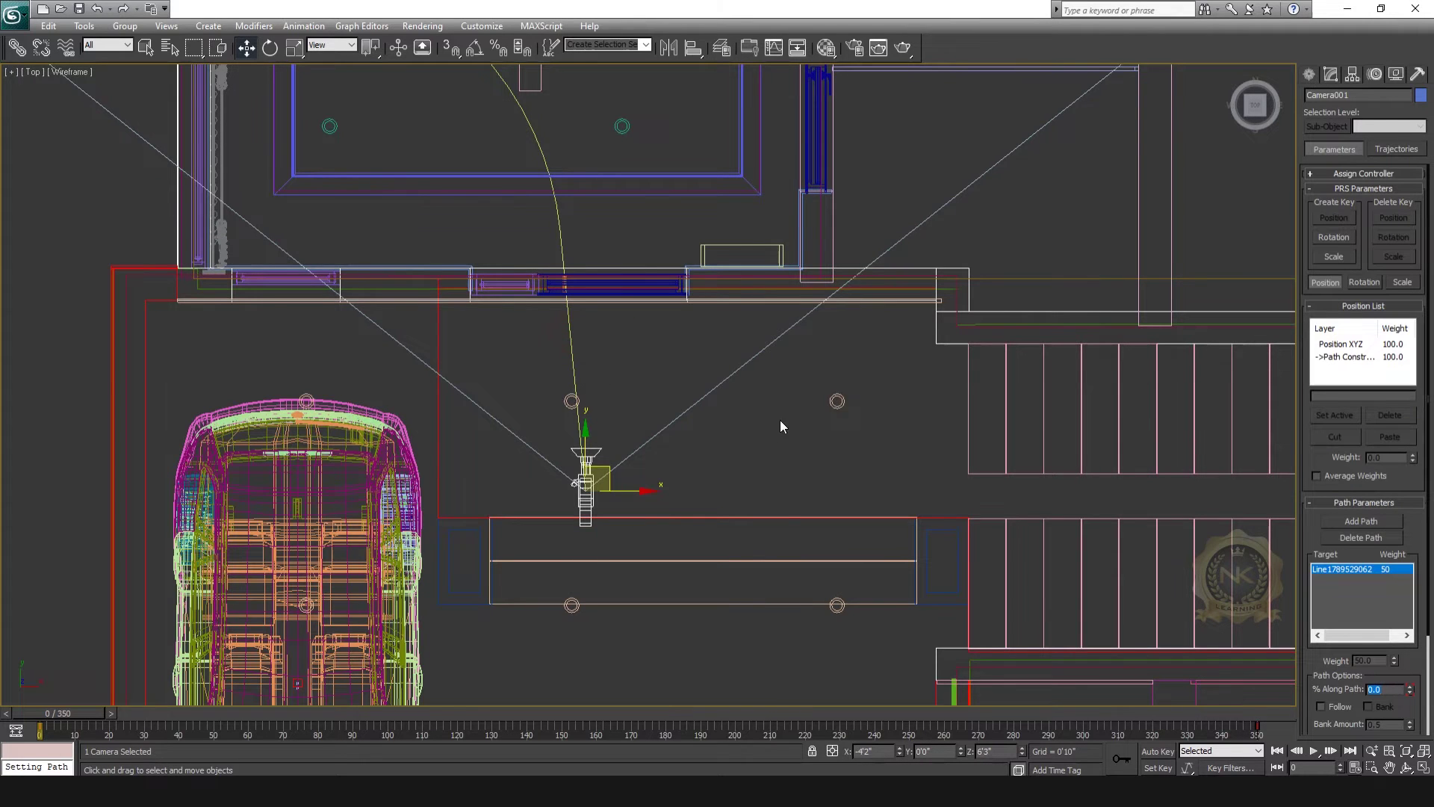
{"action": "scroll", "coordinate": [757, 517], "scroll_direction": "down", "scroll_amount": 4}
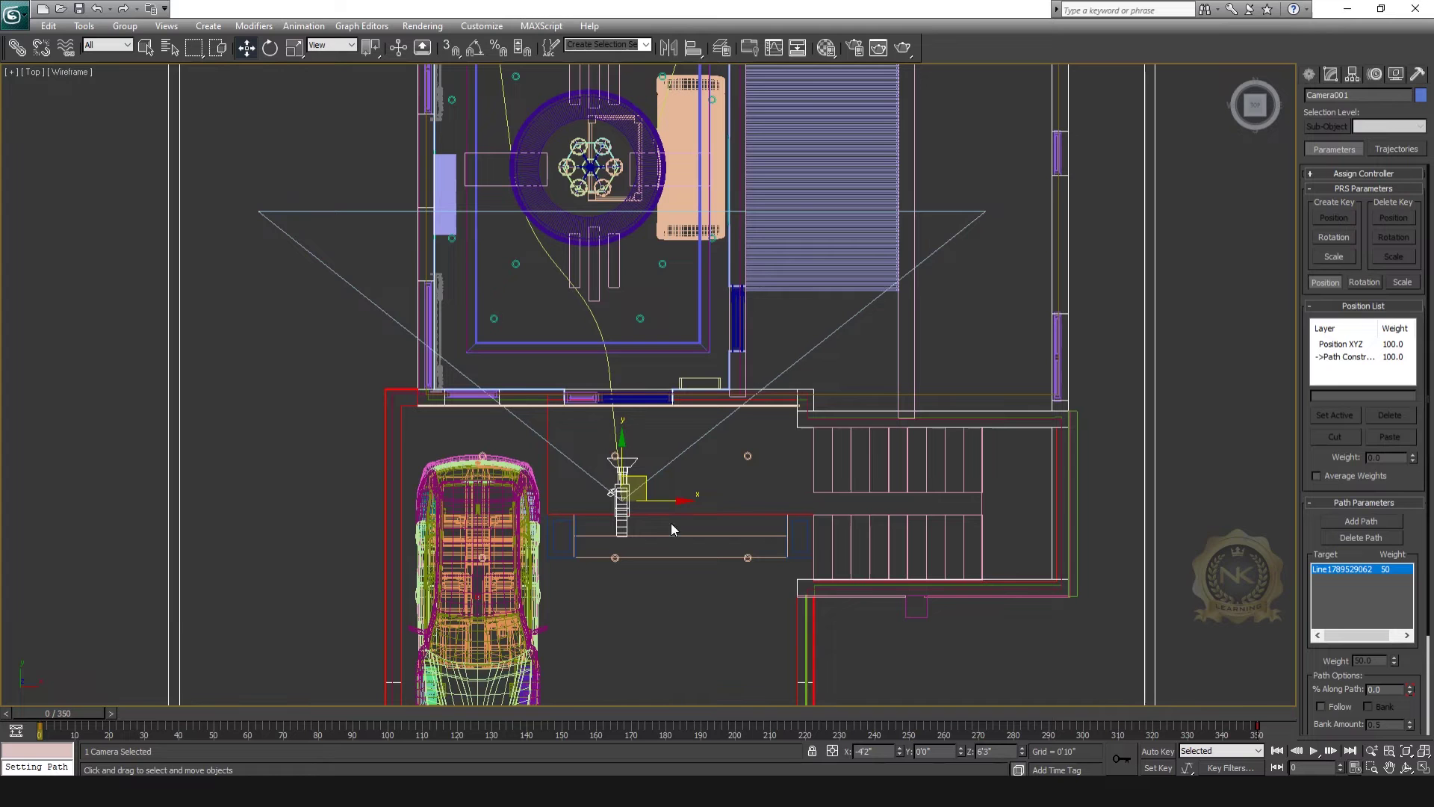
{"action": "key", "text": "alt+w"}
{"action": "right_click", "coordinate": [861, 641]}
{"action": "key", "text": "alt+w"}
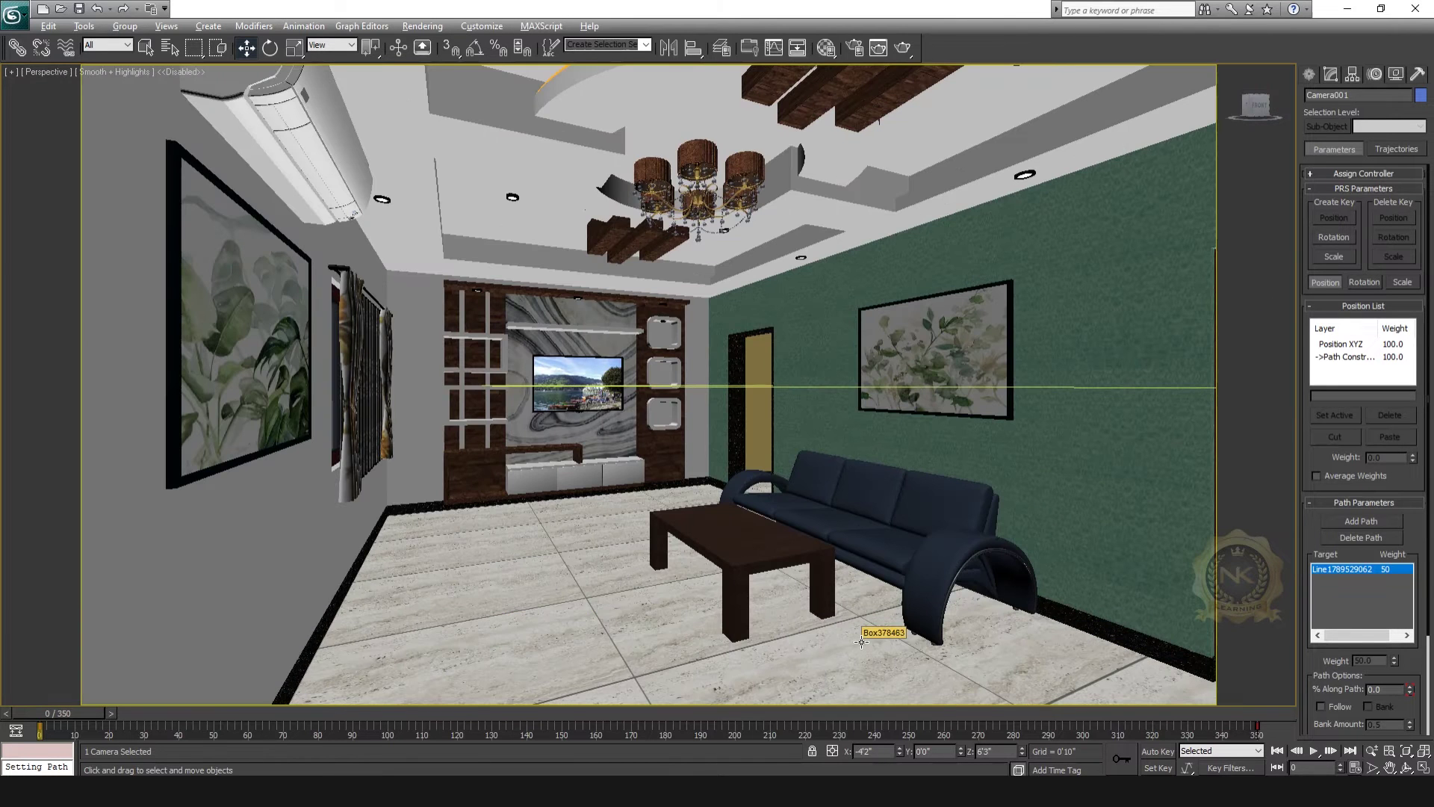
View through Camera001 and scrub to about frame 69, inside the living room.
{"action": "key", "text": "c"}
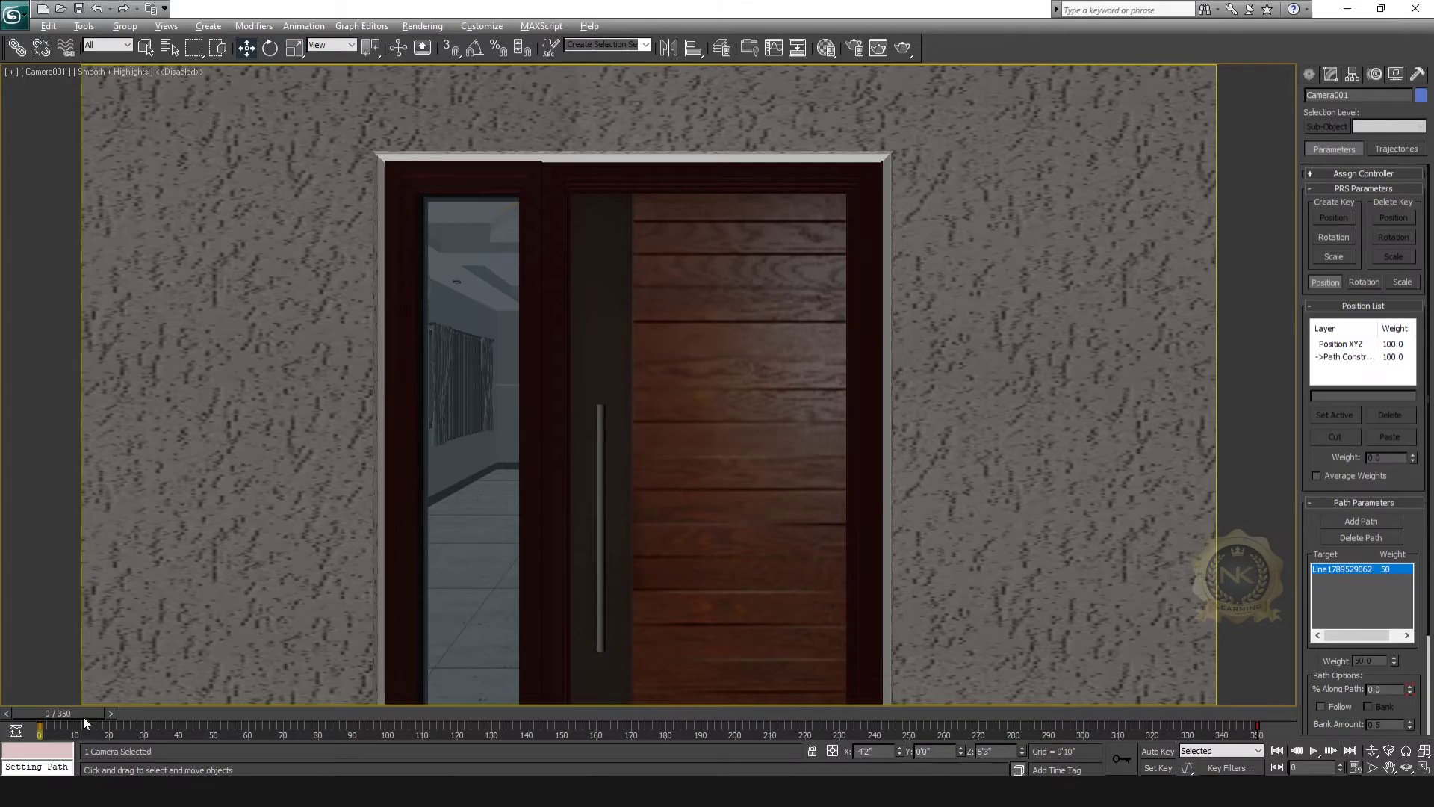
{"action": "mouse_move", "coordinate": [64, 721]}
{"action": "left_mouse_down"}
{"action": "mouse_move", "coordinate": [351, 748]}
{"action": "mouse_move", "coordinate": [201, 737]}
{"action": "mouse_move", "coordinate": [280, 737]}
{"action": "left_mouse_up"}
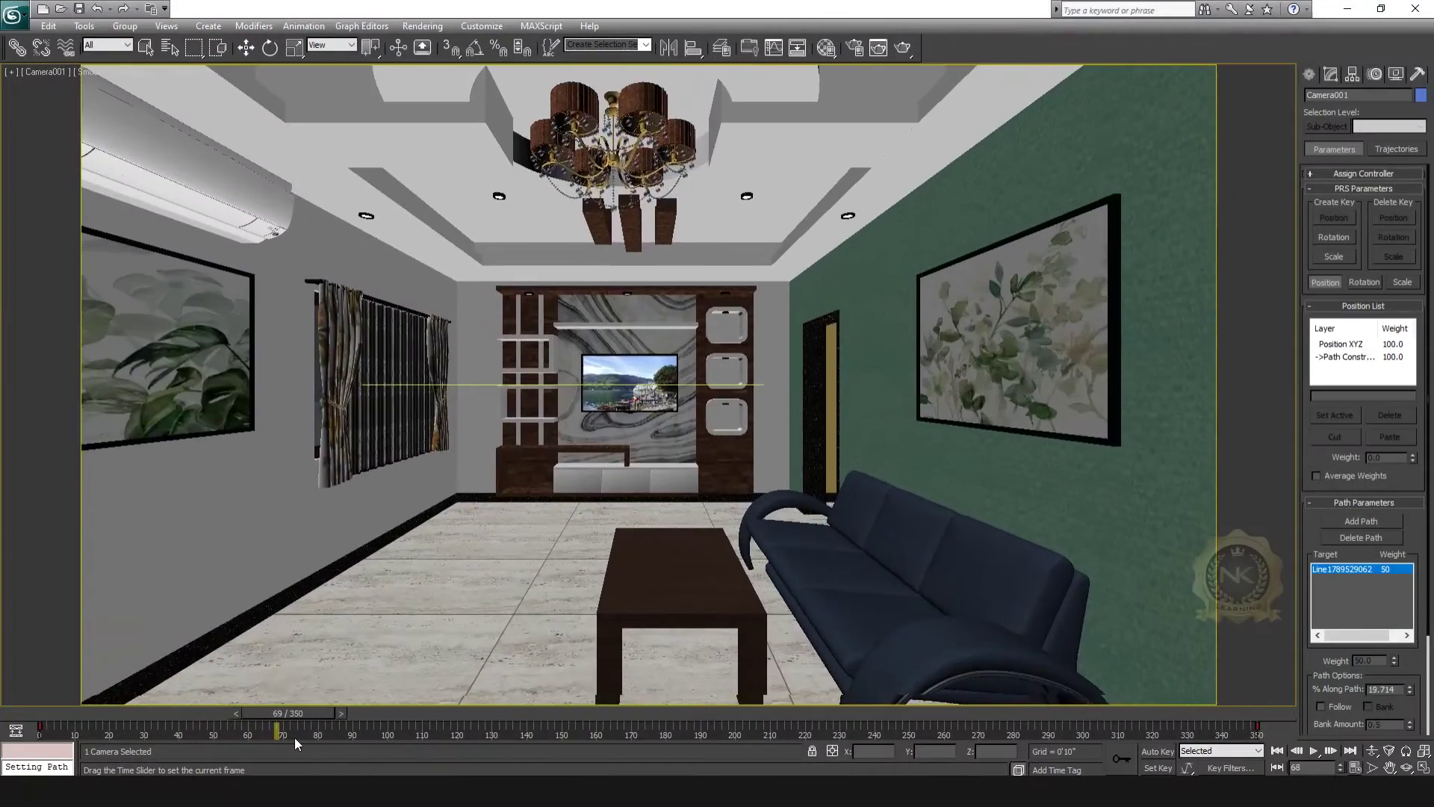
{"action": "key", "text": "alt+w"}
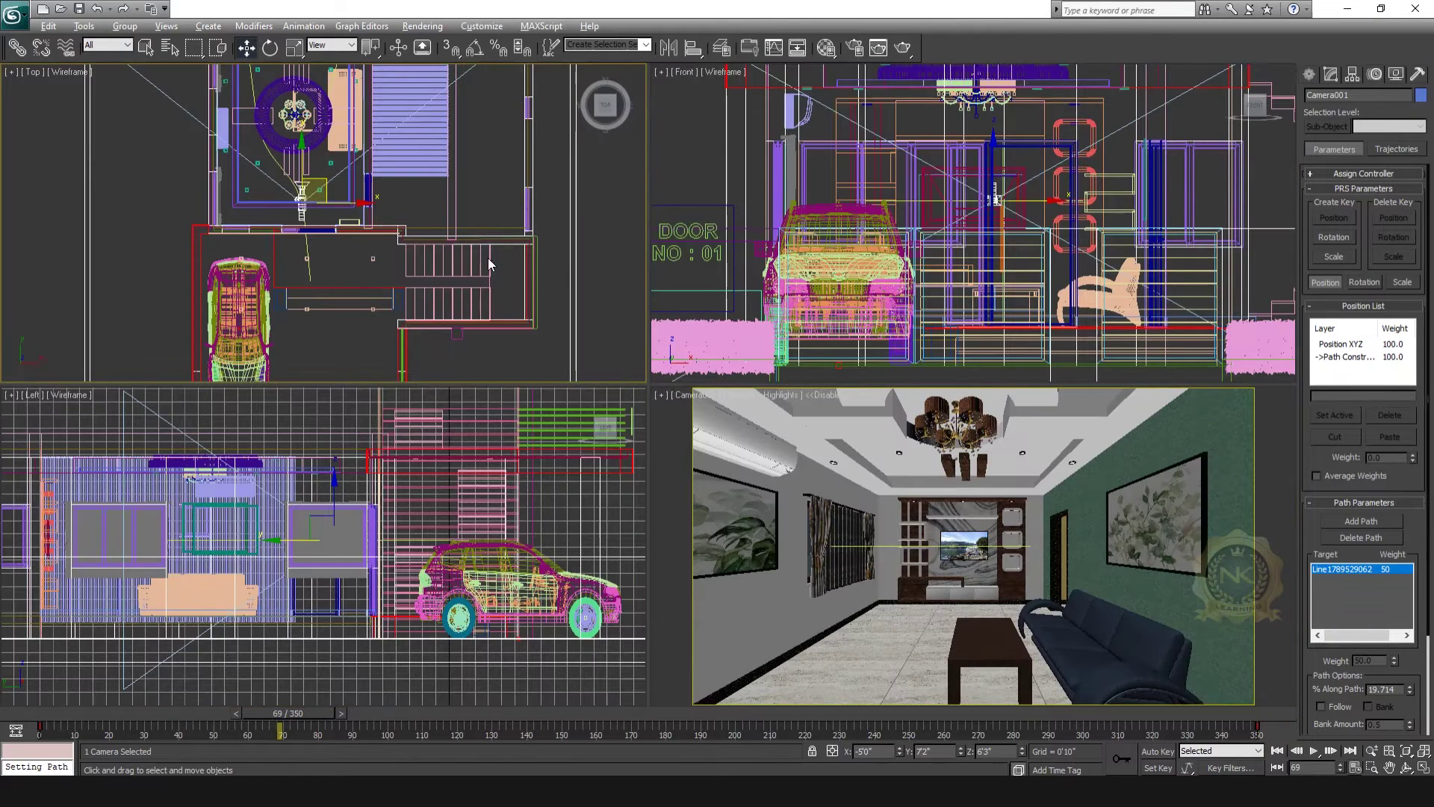
Select the path line and lower it slightly in the camera view.
{"action": "key", "text": "alt+w"}
{"action": "left_click", "coordinate": [588, 303]}
{"action": "key", "text": "alt+w"}
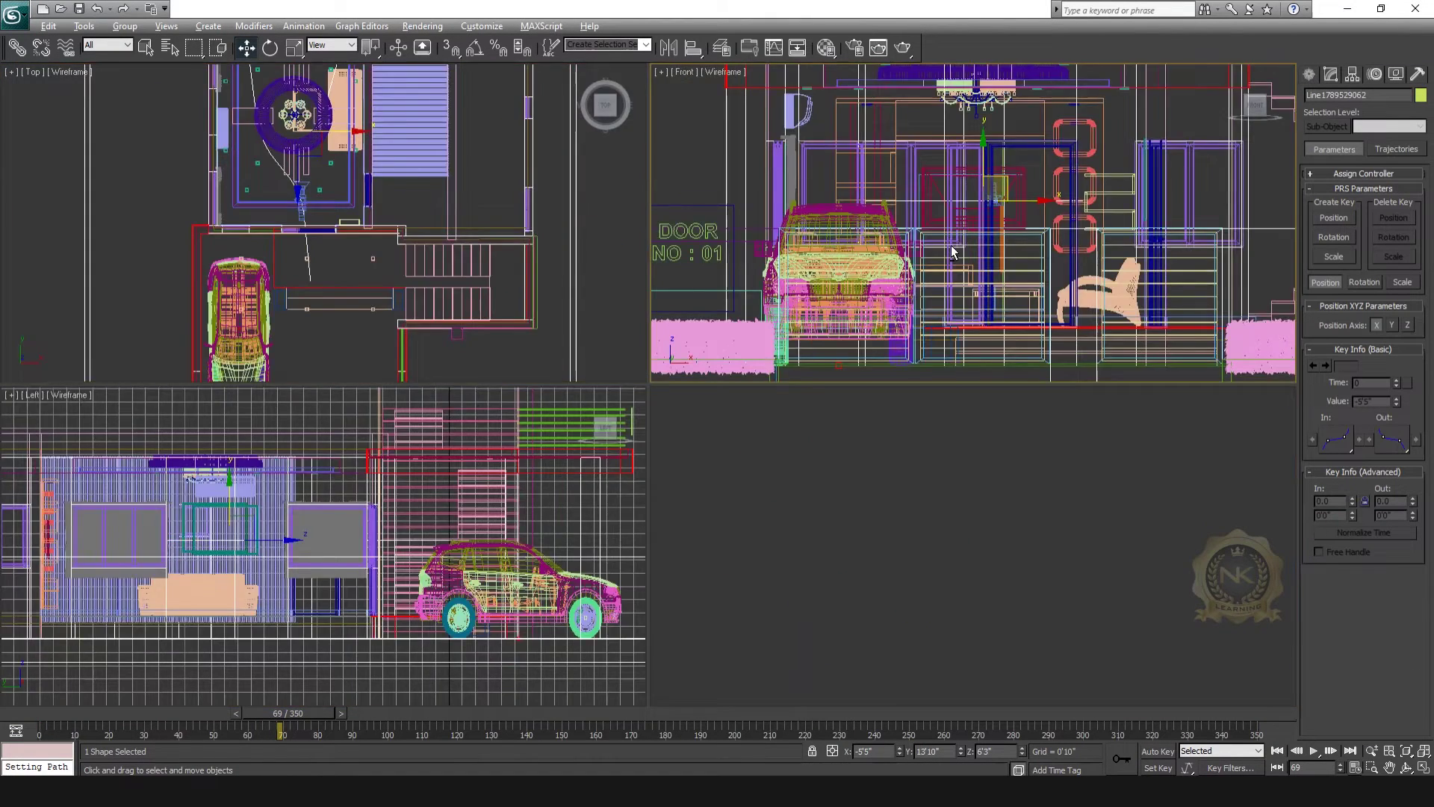
{"action": "key", "text": "alt+w"}
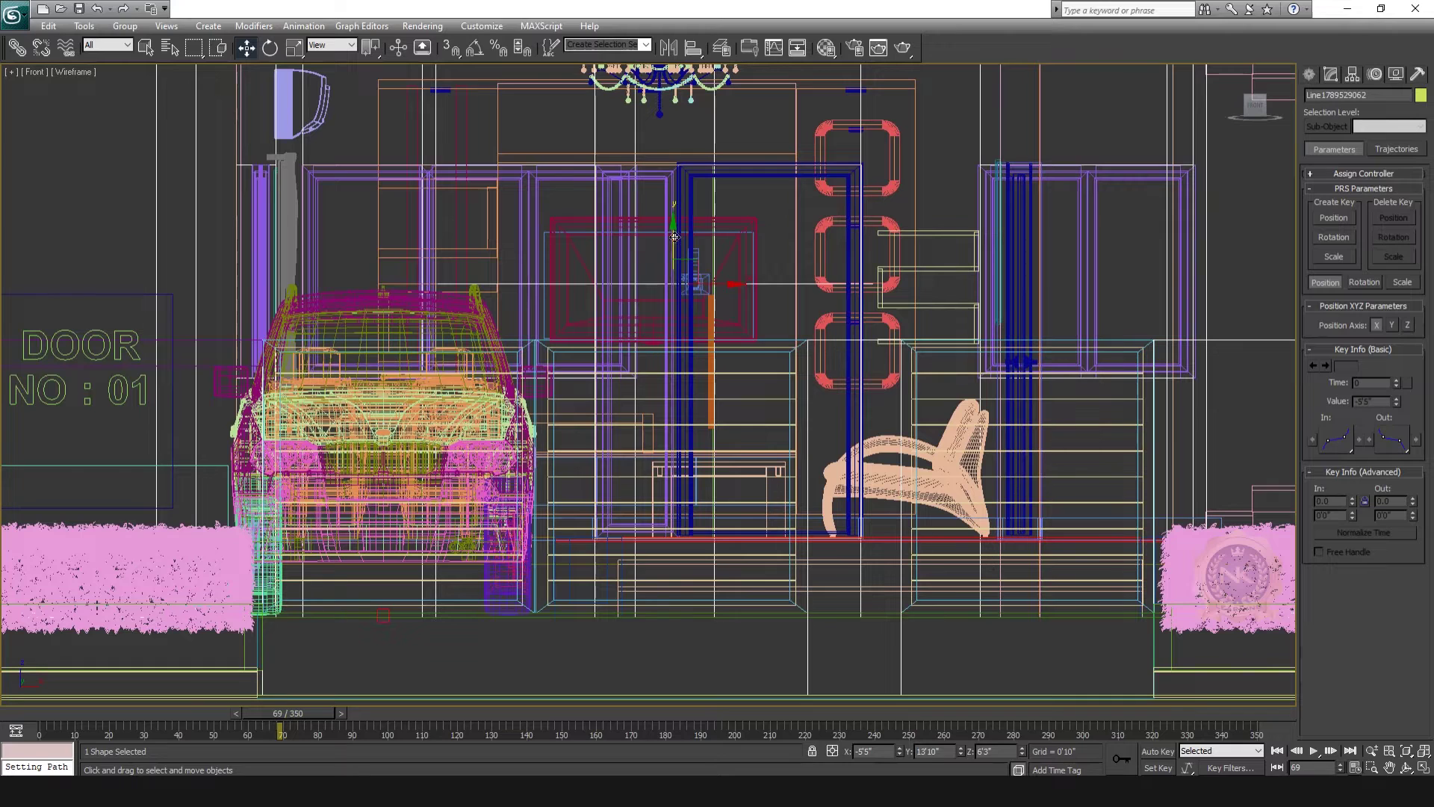
{"action": "key", "text": "alt+w"}
{"action": "middle_click", "coordinate": [734, 430]}
{"action": "key", "text": "alt+w"}
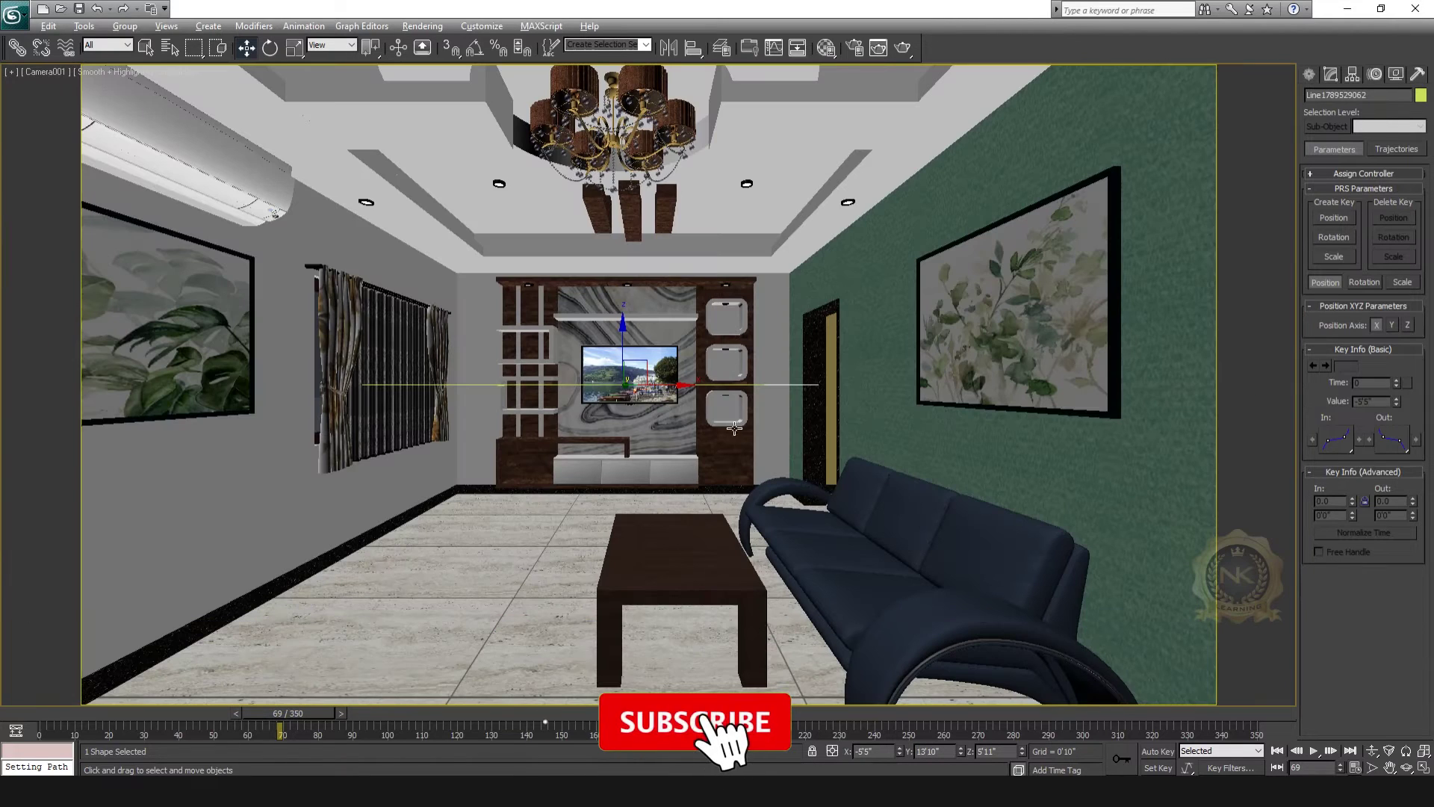
{"action": "mouse_move", "coordinate": [624, 341]}
{"action": "left_mouse_down"}
{"action": "mouse_move", "coordinate": [627, 365]}
{"action": "mouse_move", "coordinate": [634, 354]}
{"action": "left_mouse_up"}
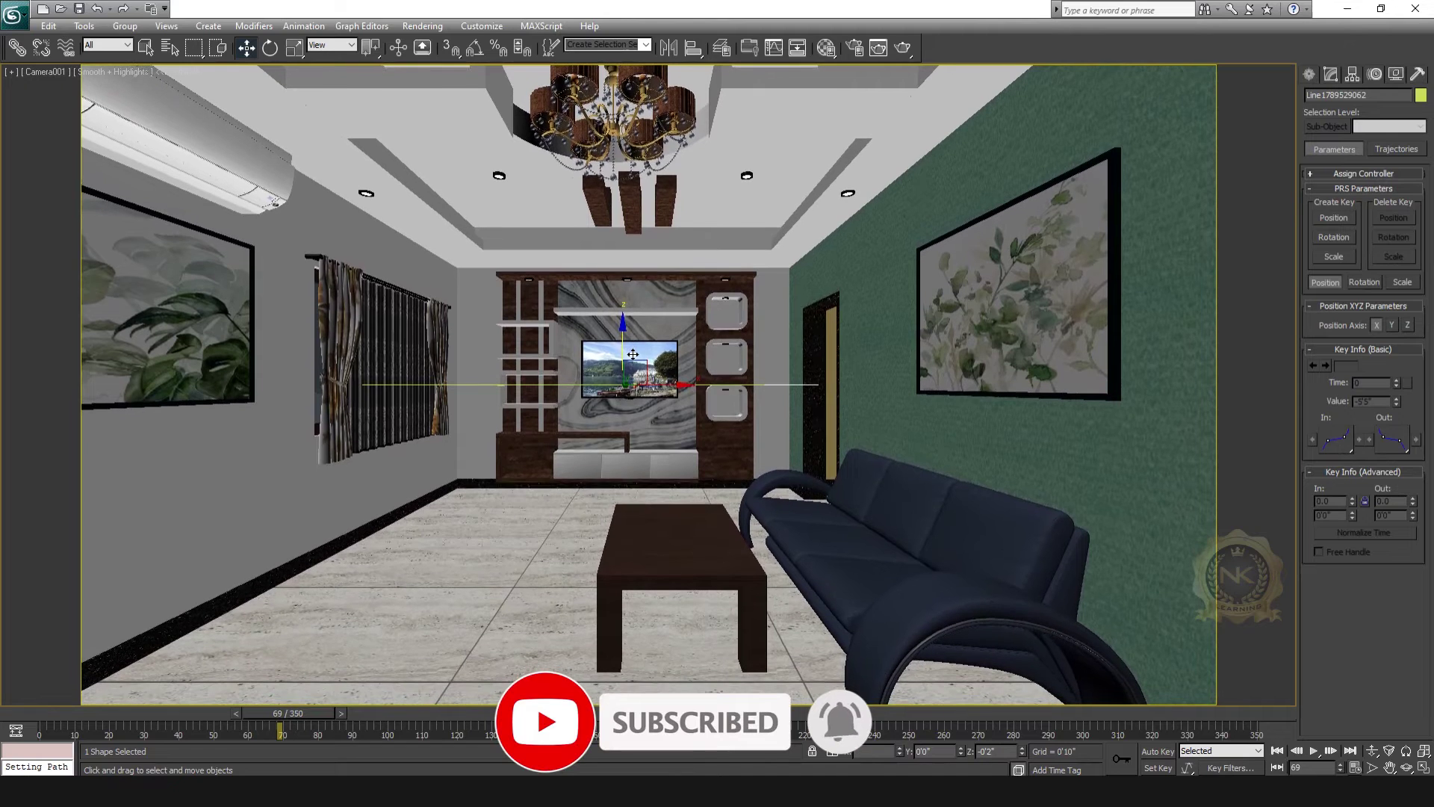
{"action": "left_click_drag", "start_coordinate": [633, 354], "coordinate": [685, 339]}
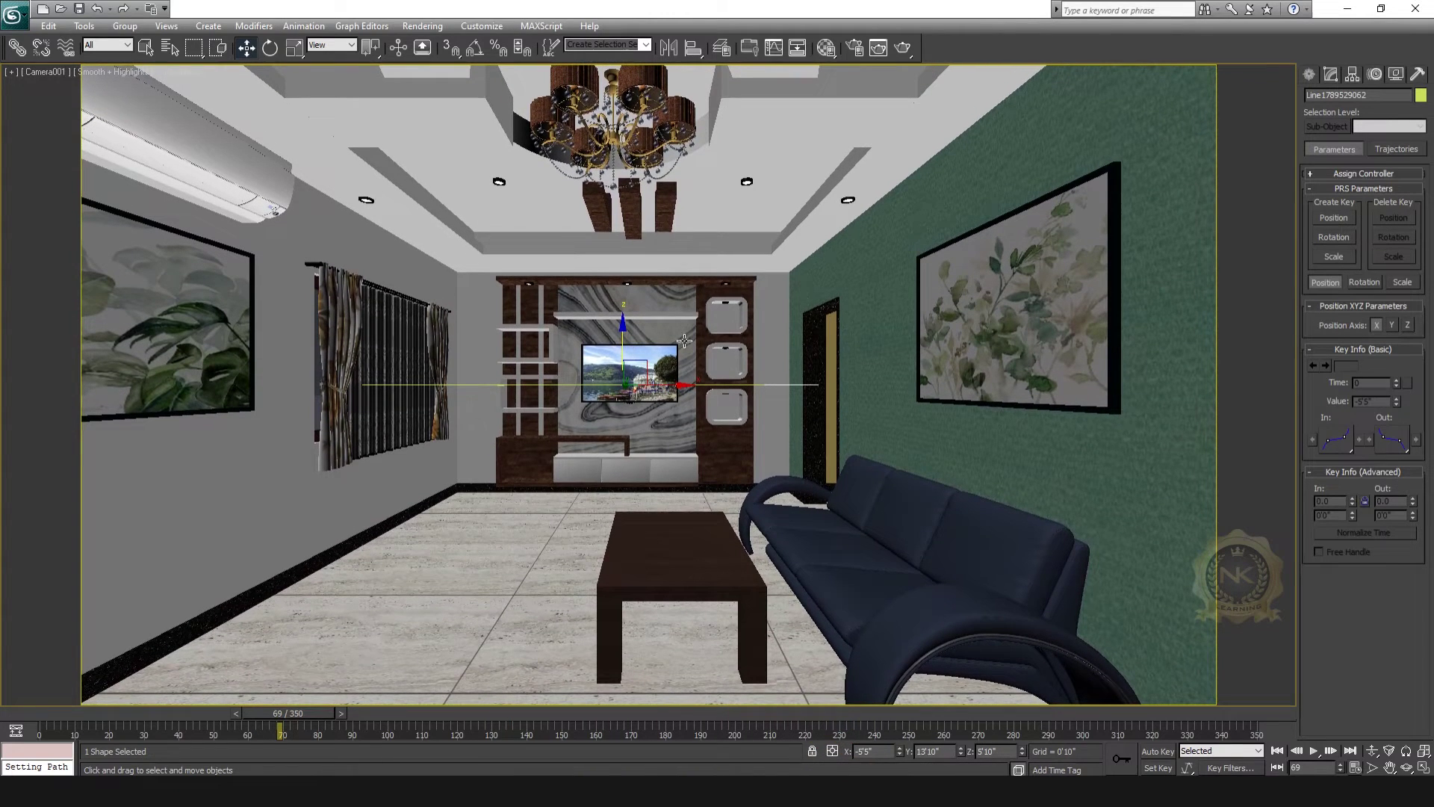
{"action": "key", "text": "alt+w"}
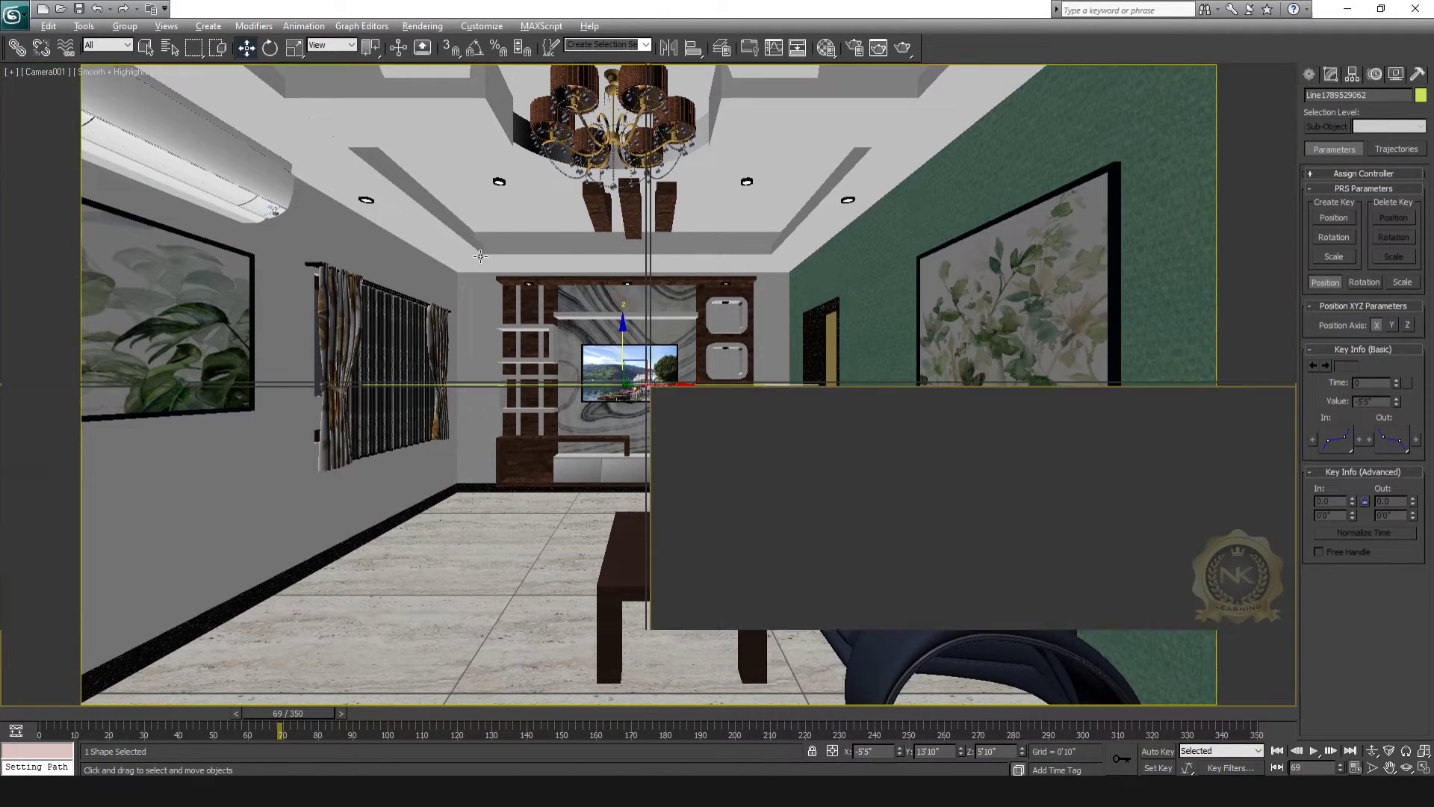
{"action": "key", "text": "alt+w"}
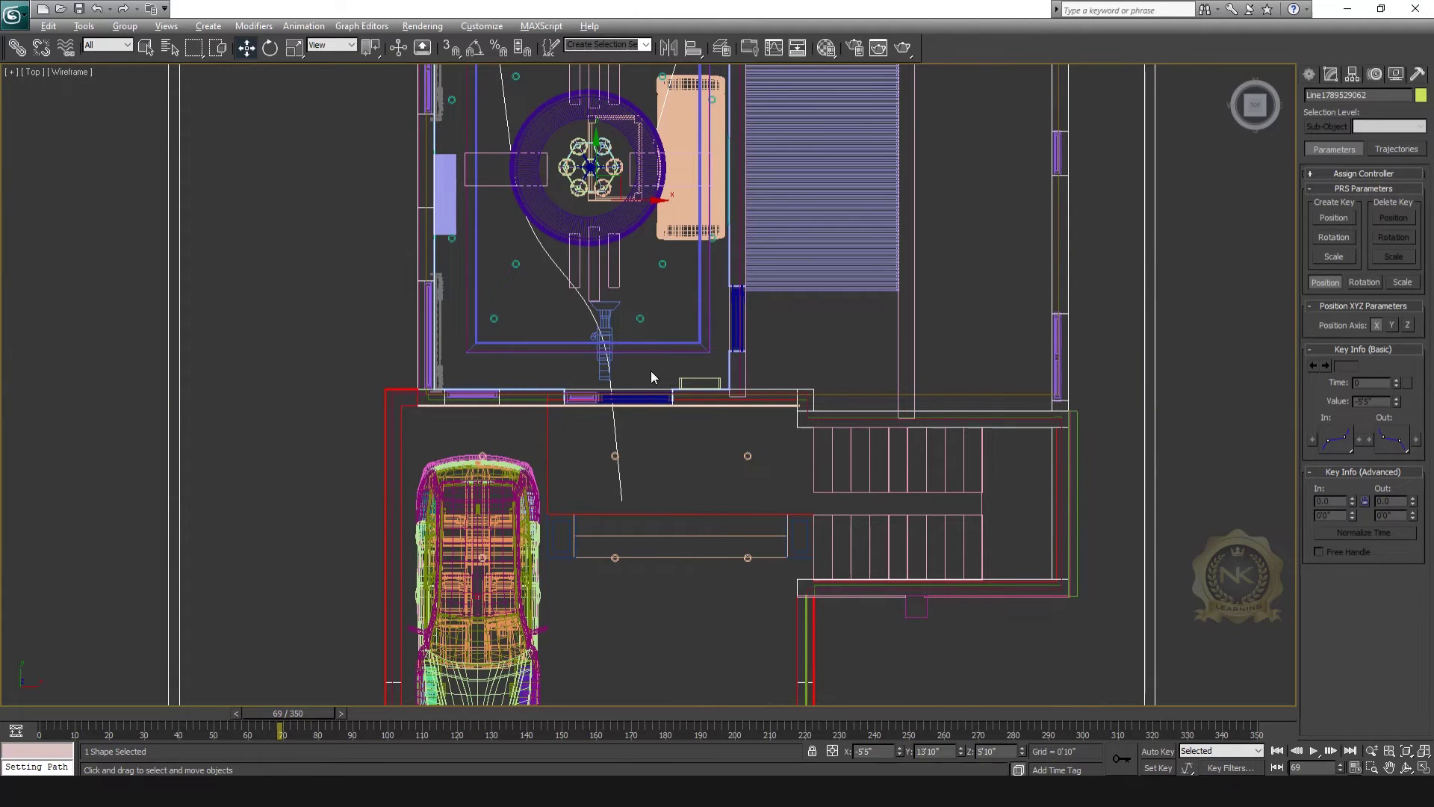
Rewind to frame 0, select Camera001 and scrub through the 350-frame walkthrough.
{"action": "left_click_drag", "start_coordinate": [281, 714], "coordinate": [68, 712]}
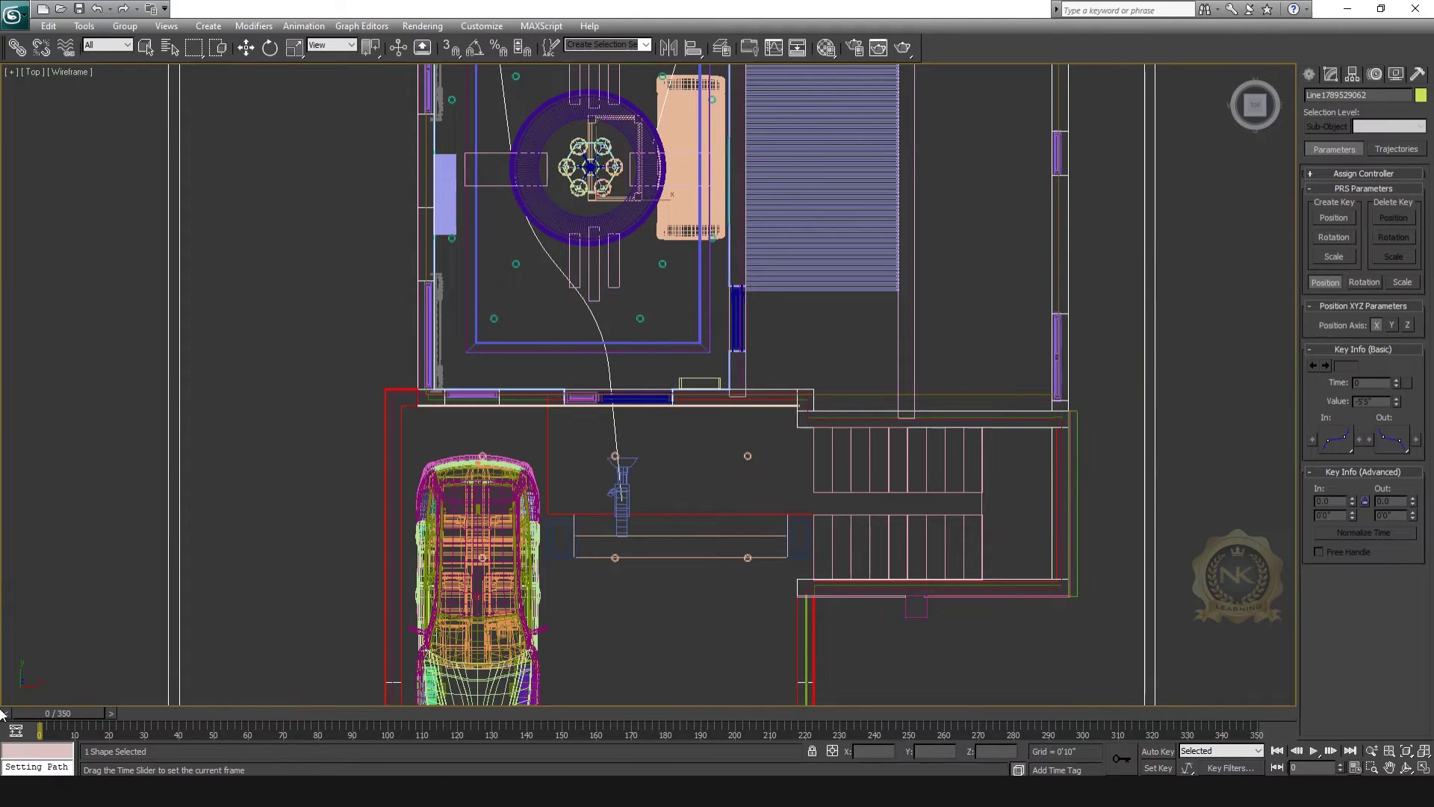
{"action": "left_click", "coordinate": [622, 493]}
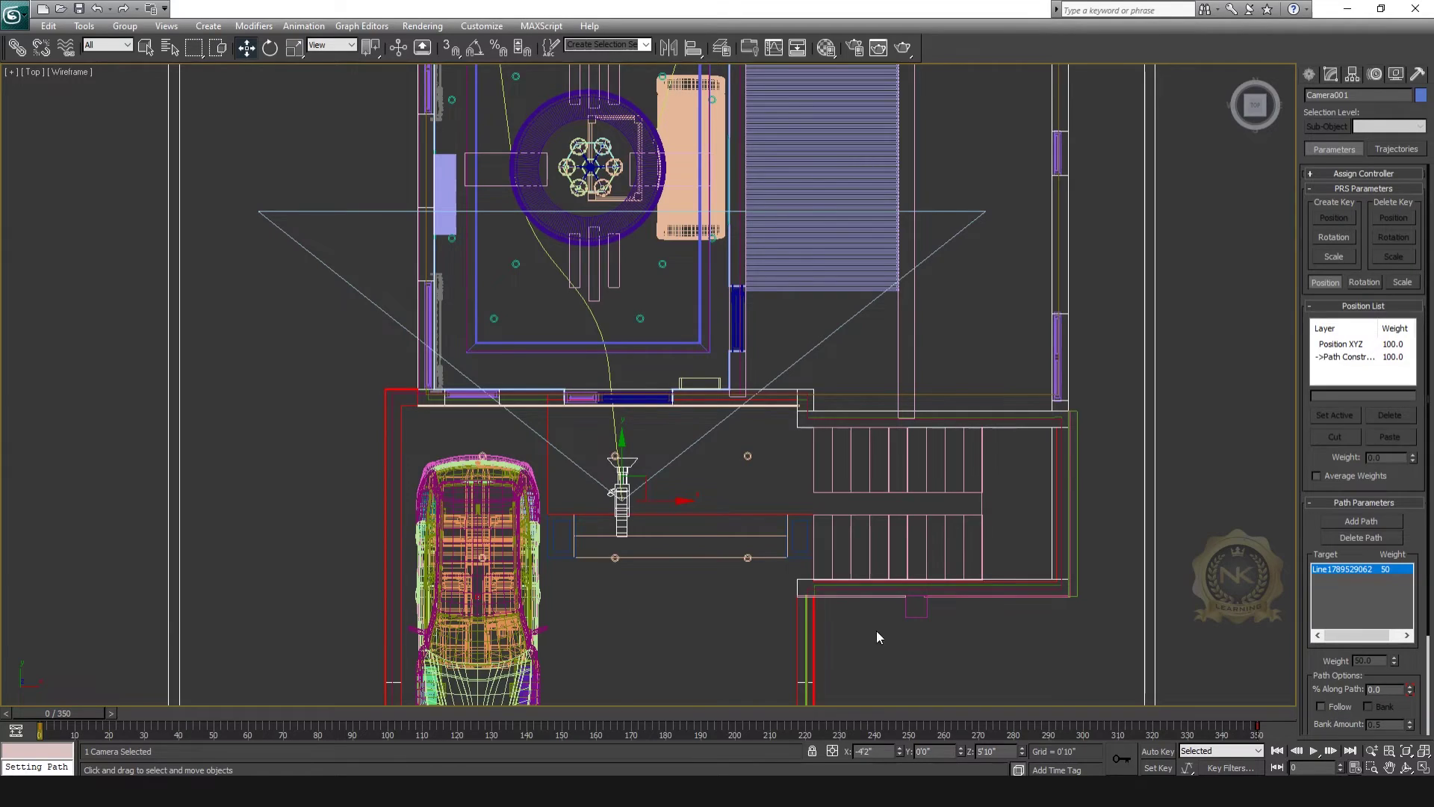
{"action": "key", "text": "alt+w"}
{"action": "key", "text": "alt+w"}
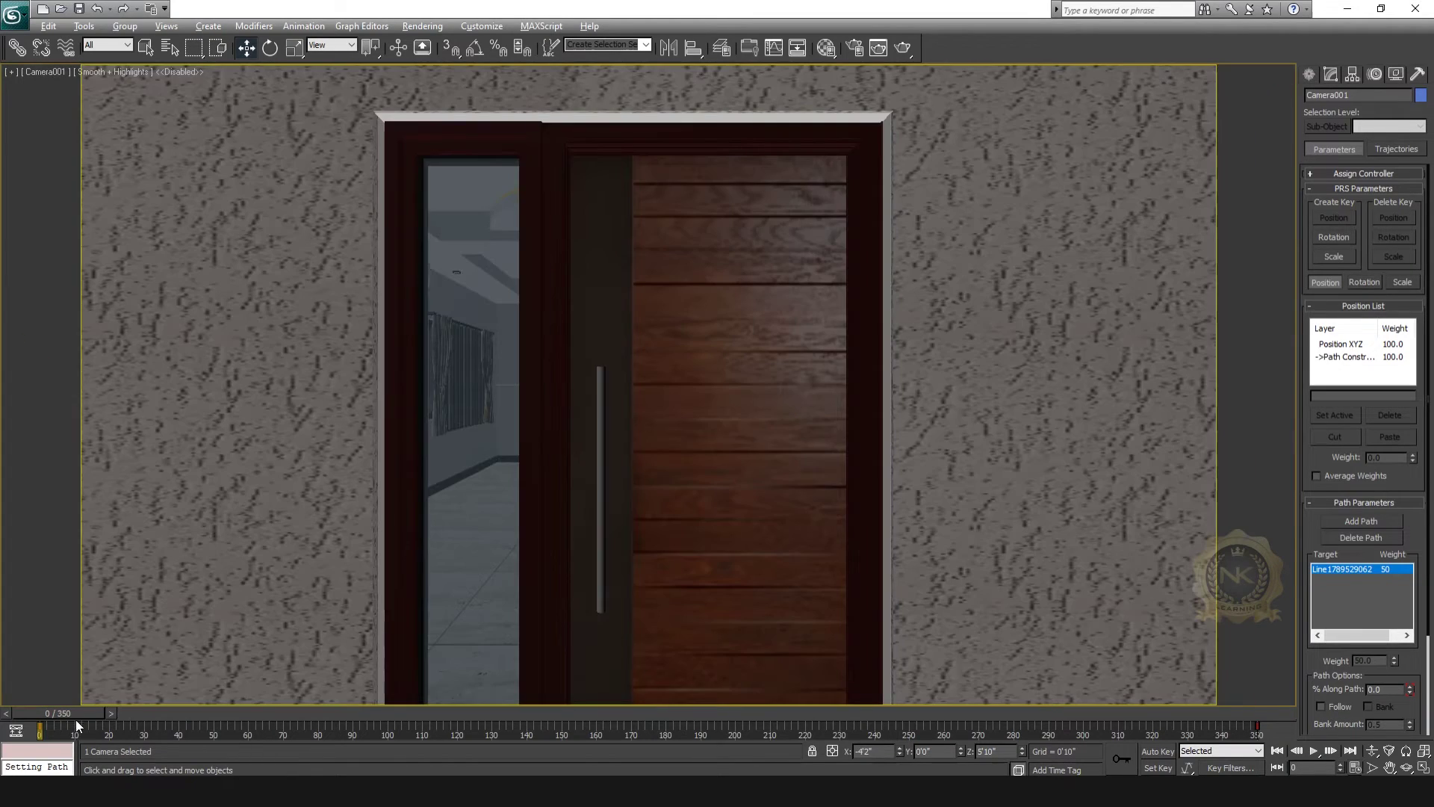
{"action": "mouse_move", "coordinate": [76, 722]}
{"action": "left_mouse_down"}
{"action": "mouse_move", "coordinate": [607, 723]}
{"action": "mouse_move", "coordinate": [1009, 758]}
{"action": "left_mouse_up"}
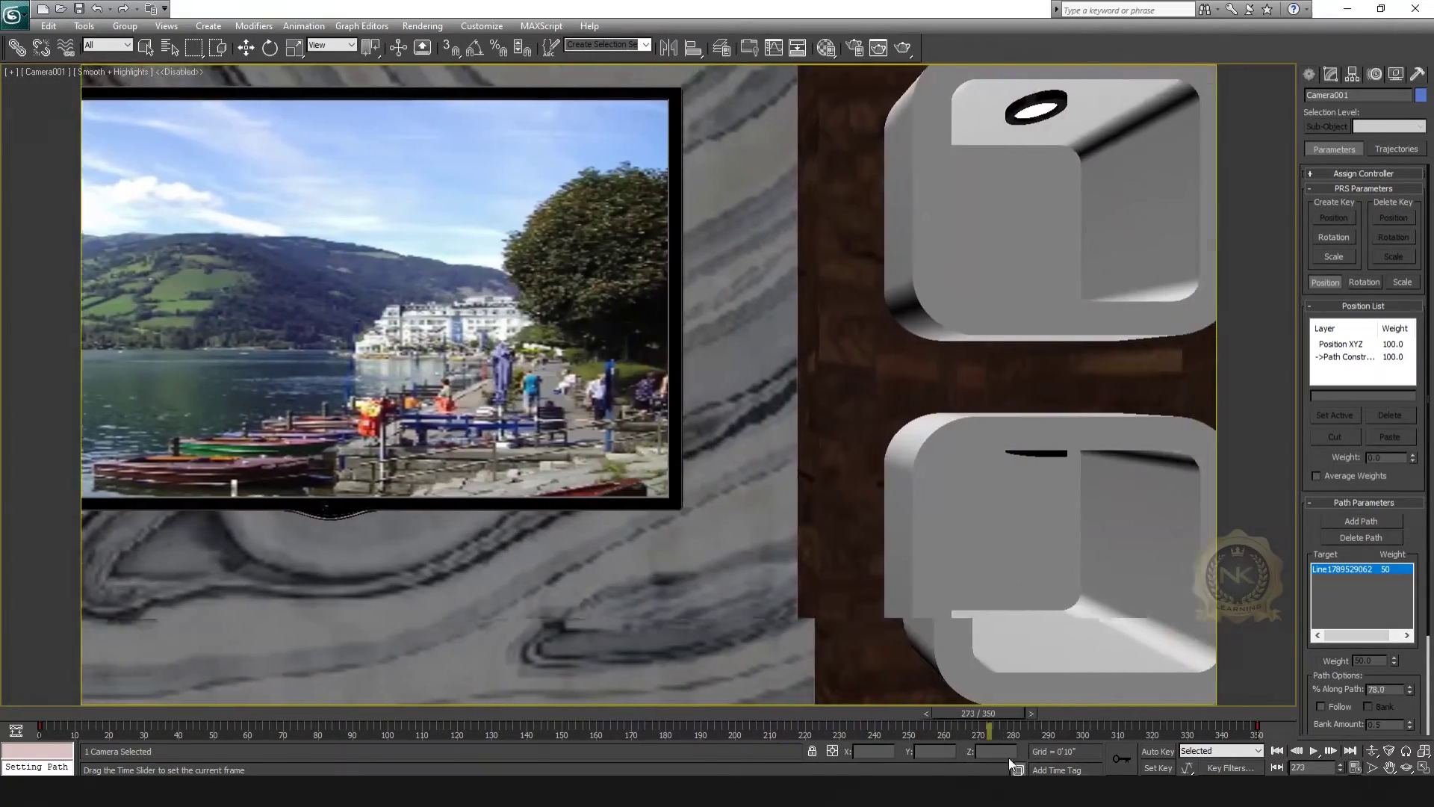
{"action": "mouse_move", "coordinate": [1009, 758]}
{"action": "left_mouse_down"}
{"action": "mouse_move", "coordinate": [1260, 759]}
{"action": "mouse_move", "coordinate": [567, 735]}
{"action": "mouse_move", "coordinate": [373, 758]}
{"action": "mouse_move", "coordinate": [568, 739]}
{"action": "left_mouse_up"}
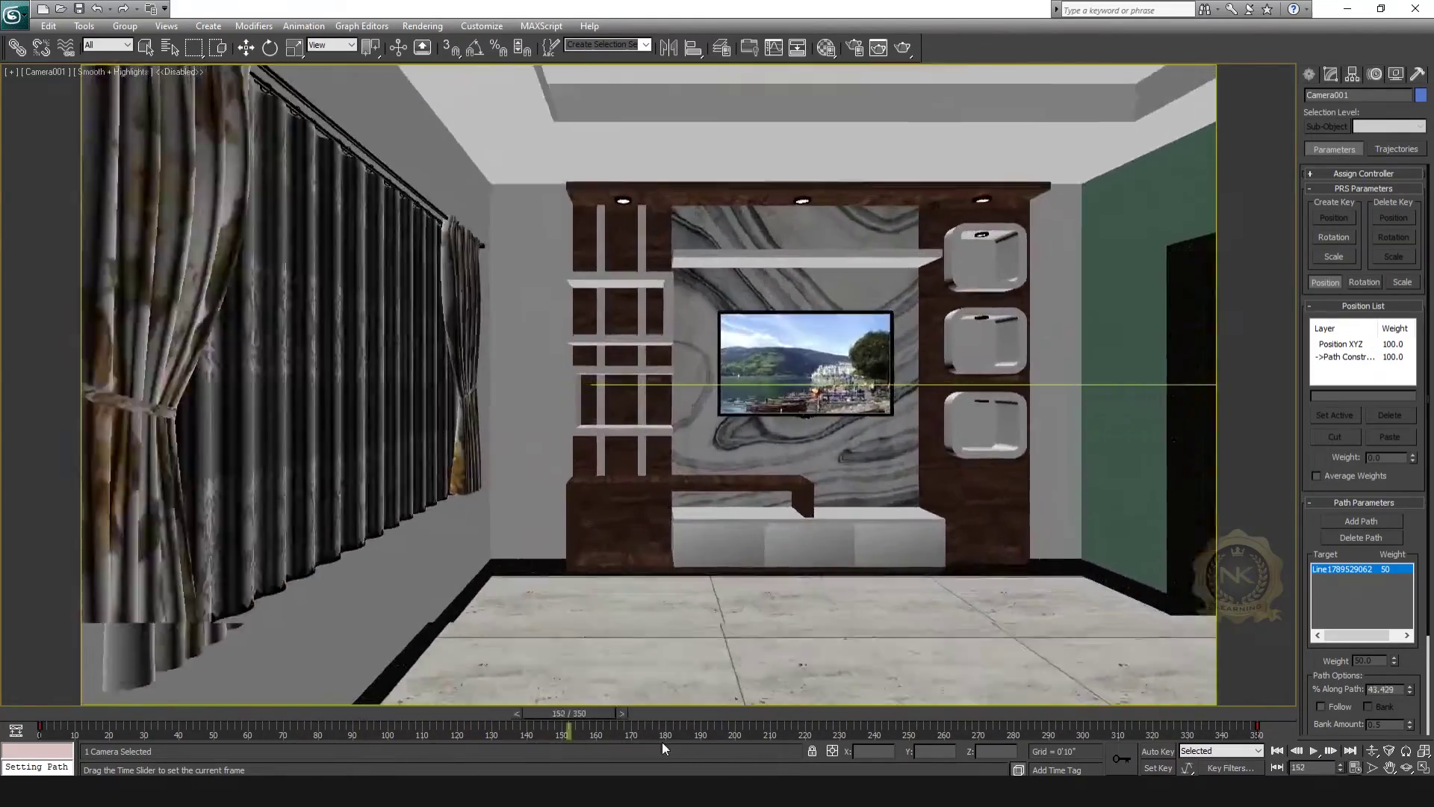
{"action": "mouse_move", "coordinate": [663, 742]}
{"action": "left_mouse_down"}
{"action": "mouse_move", "coordinate": [1279, 742]}
{"action": "mouse_move", "coordinate": [51, 704]}
{"action": "left_mouse_up"}
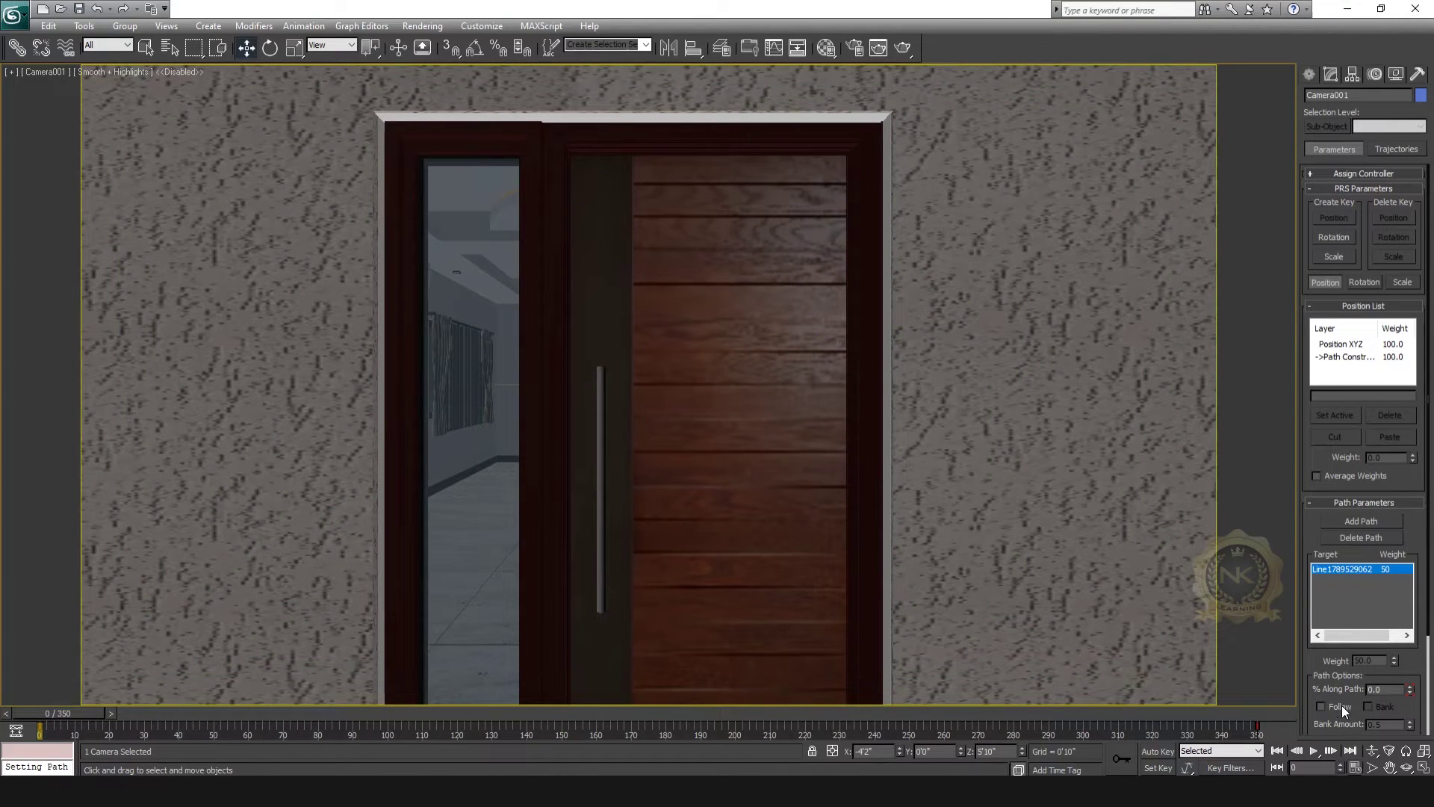
{"action": "scroll", "coordinate": [1319, 659], "scroll_direction": "down", "scroll_amount": 2}
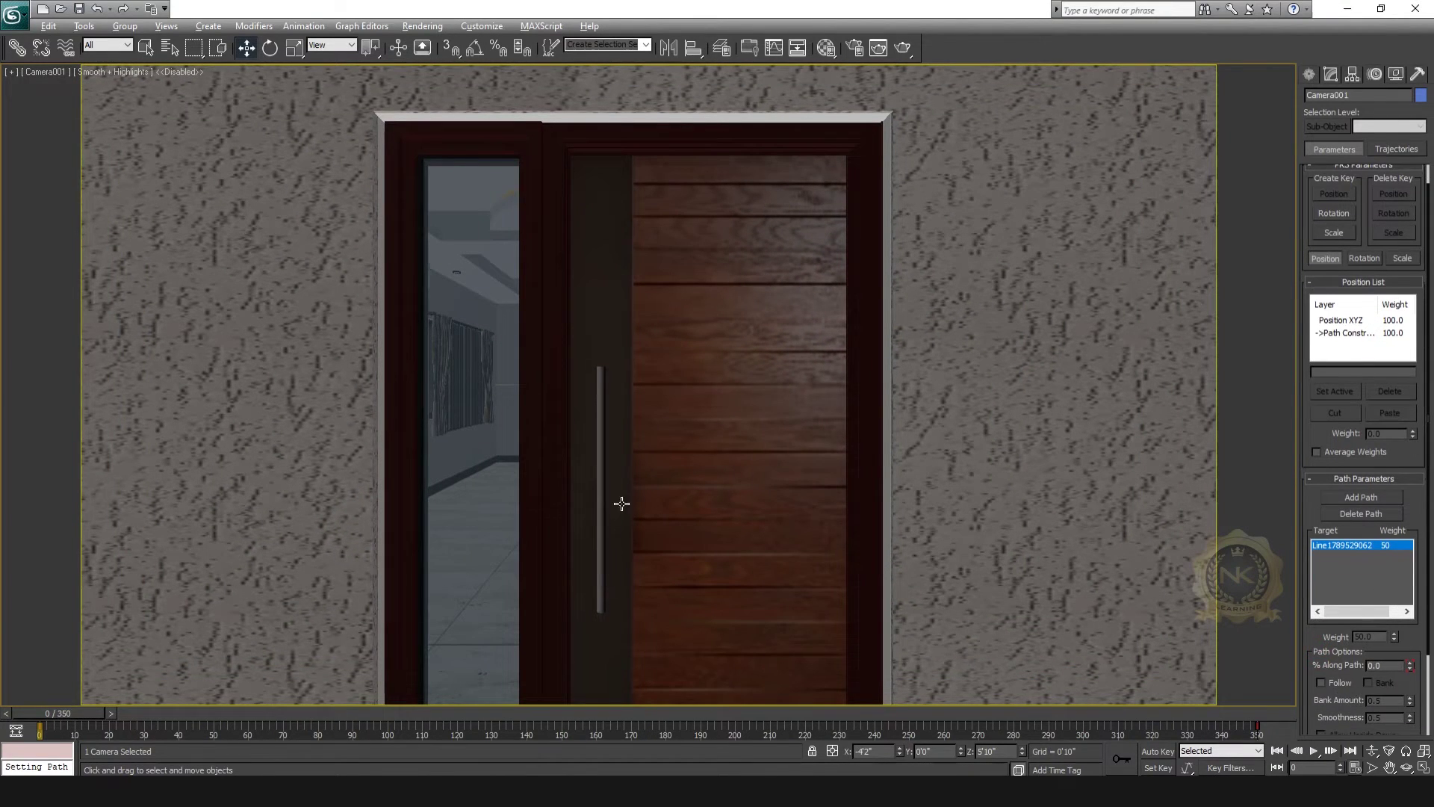
Enable Follow on the path constraint and enter a new camera rotation value.
{"action": "key", "text": "t"}
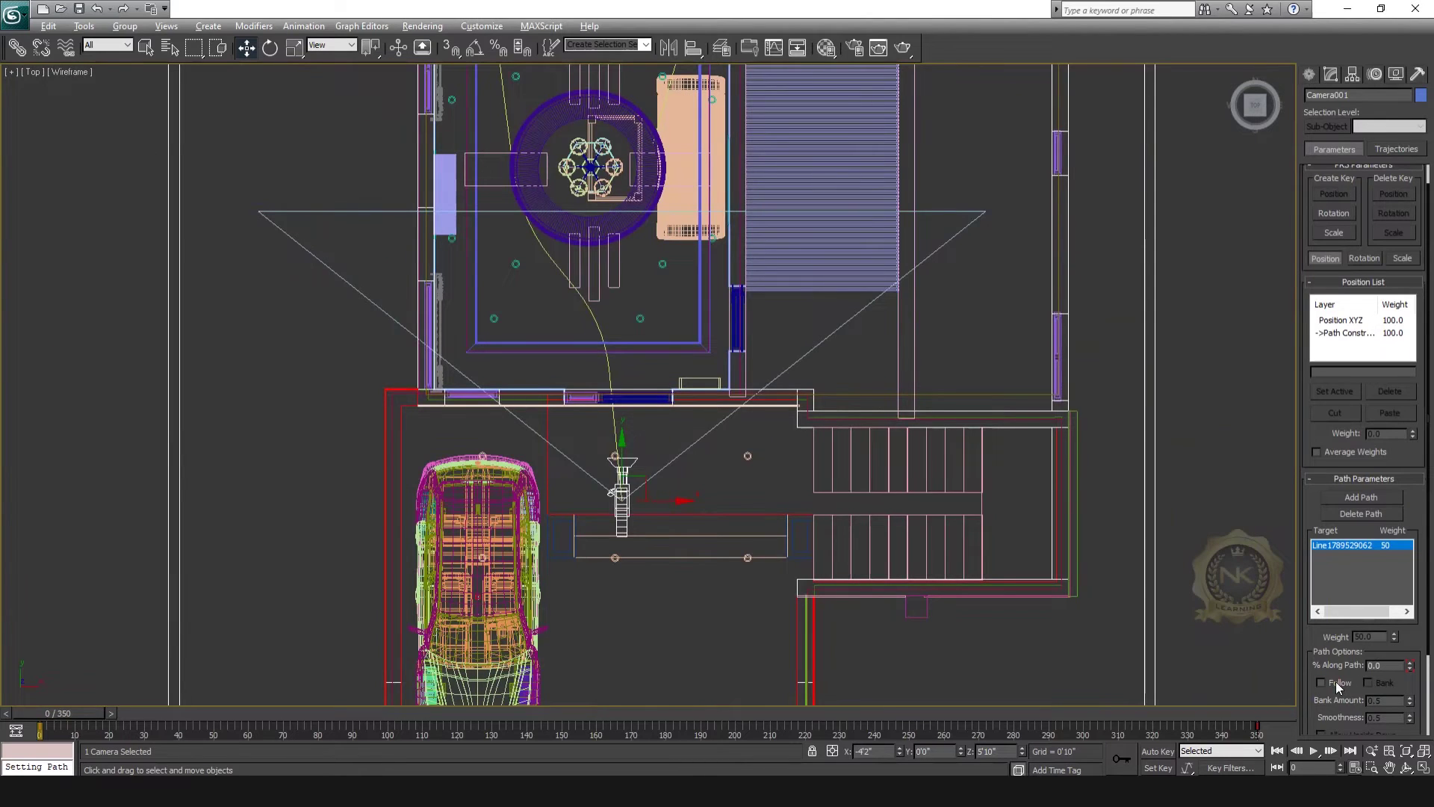
{"action": "left_click", "coordinate": [1321, 682]}
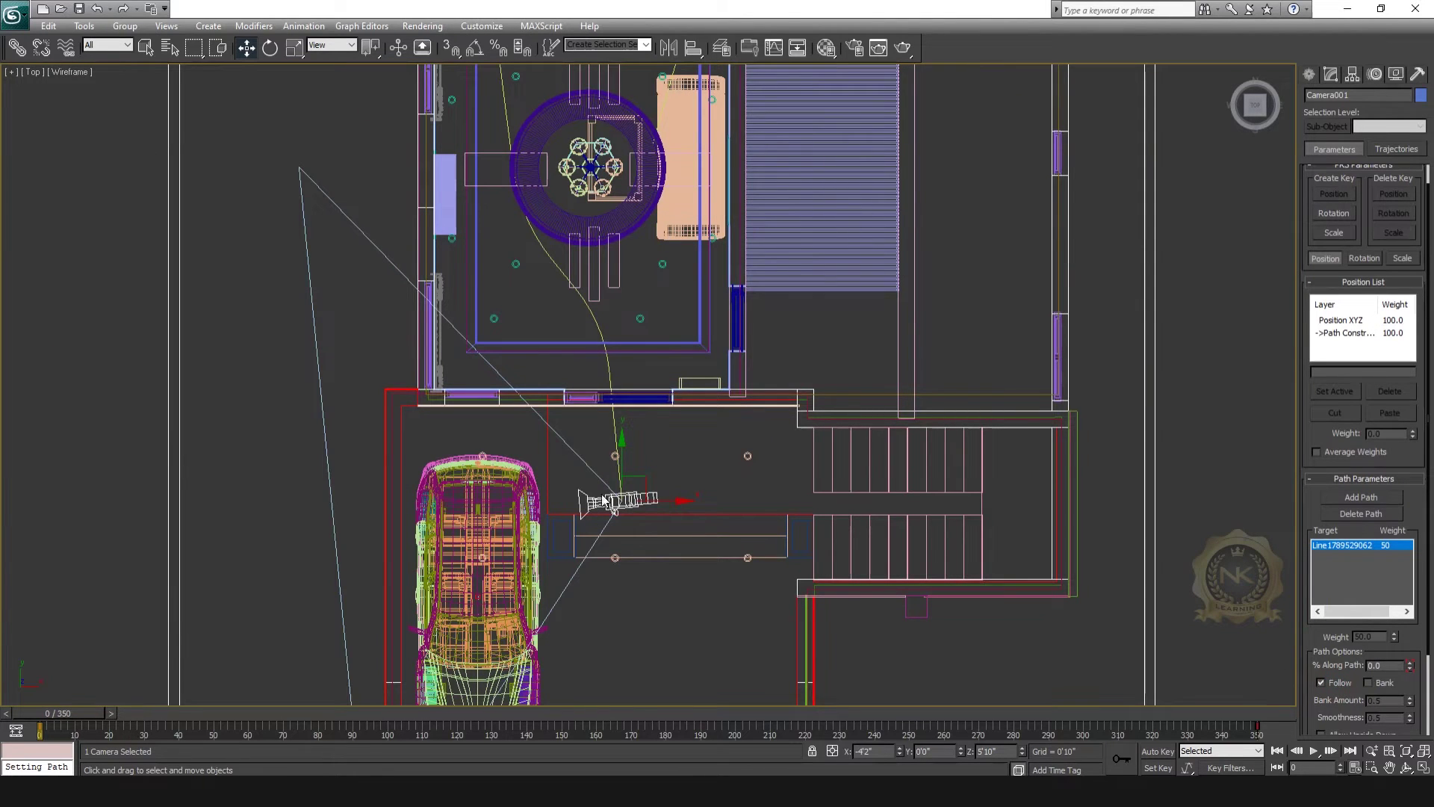
{"action": "right_click", "coordinate": [271, 50]}
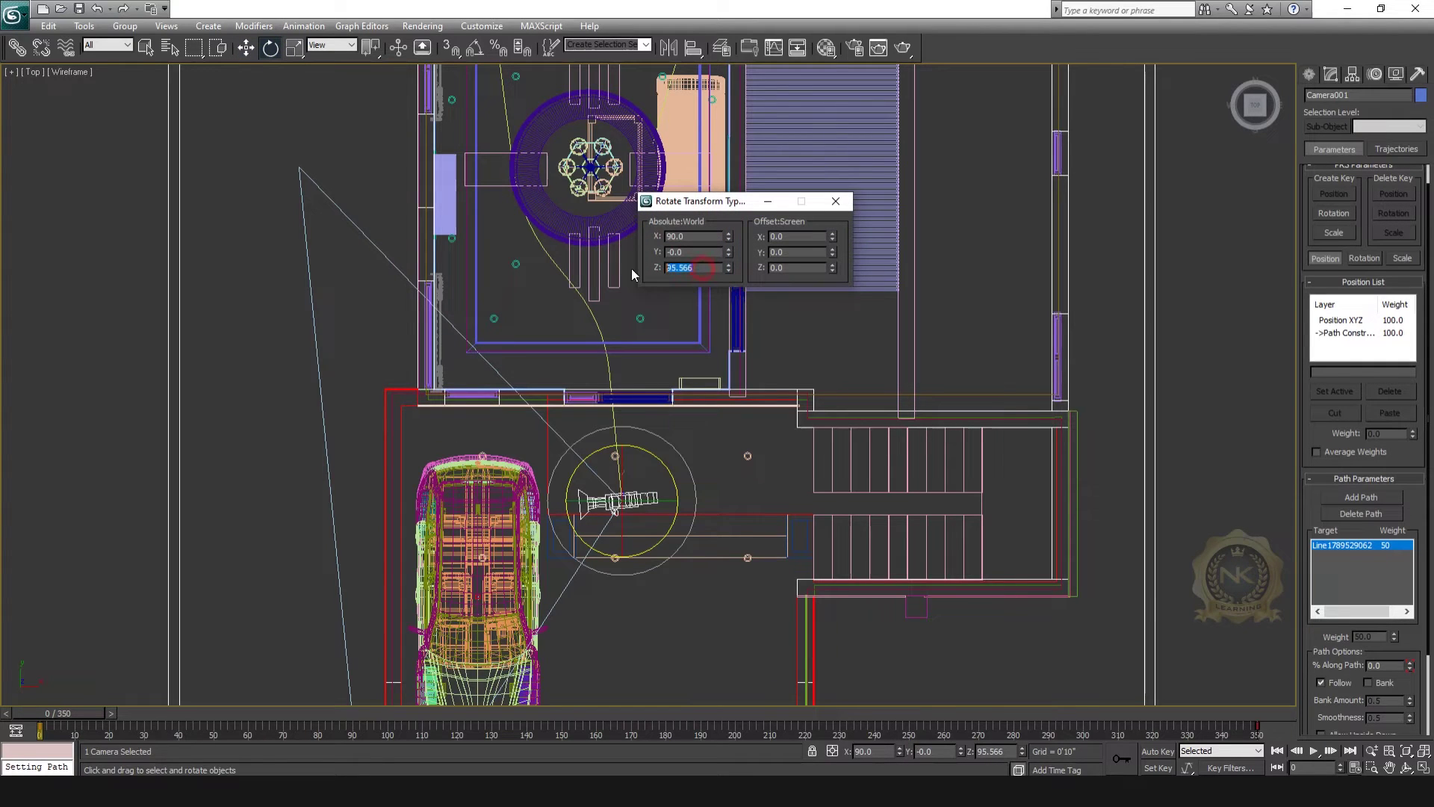
{"action": "type", "text": "0"}
{"action": "key", "text": "Return"}
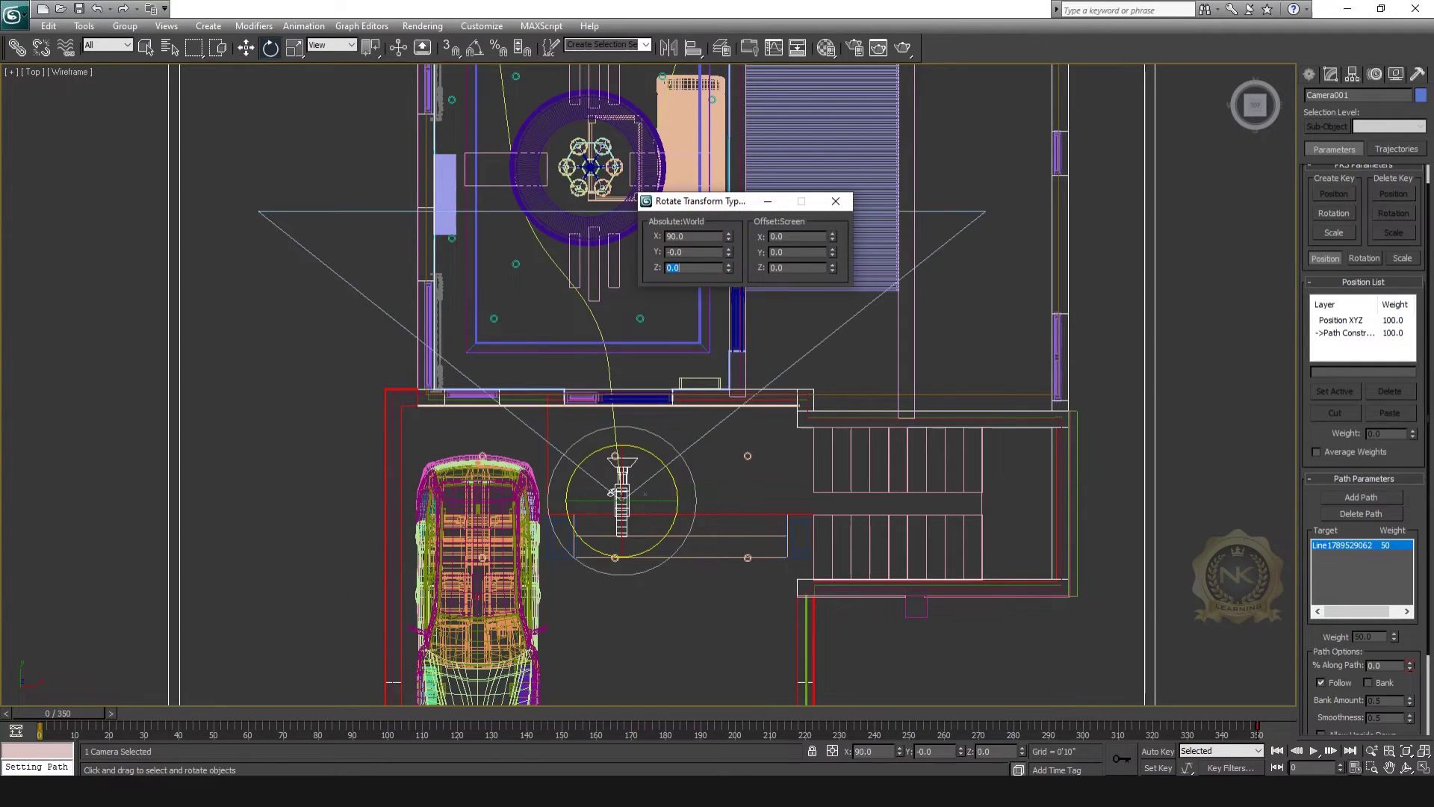
{"action": "left_click", "coordinate": [835, 201]}
{"action": "scroll", "coordinate": [672, 523], "scroll_direction": "up", "scroll_amount": 2}
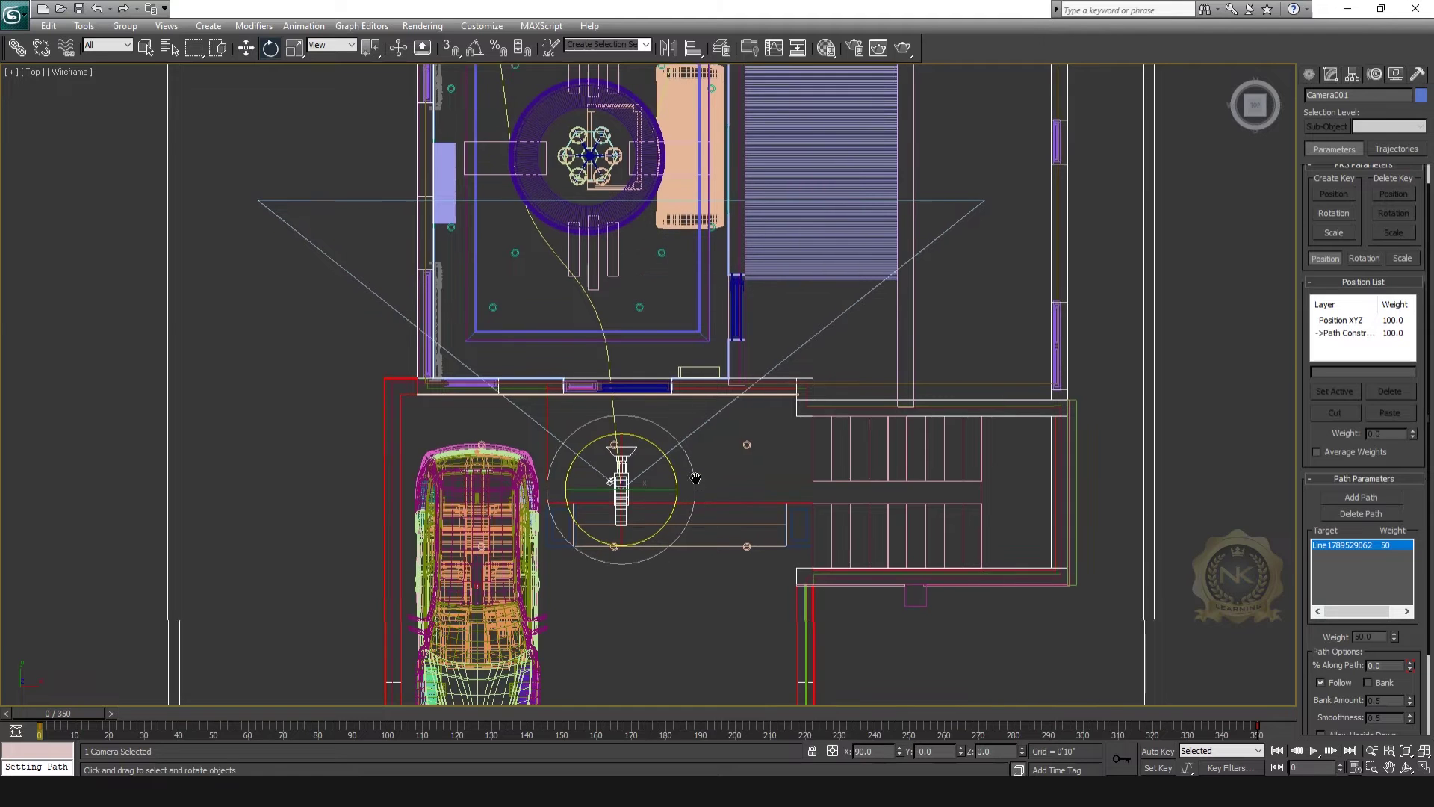
{"action": "scroll", "coordinate": [685, 525], "scroll_direction": "up", "scroll_amount": 3}
{"action": "scroll", "coordinate": [684, 523], "scroll_direction": "up", "scroll_amount": 2}
{"action": "scroll", "coordinate": [661, 527], "scroll_direction": "up", "scroll_amount": 2}
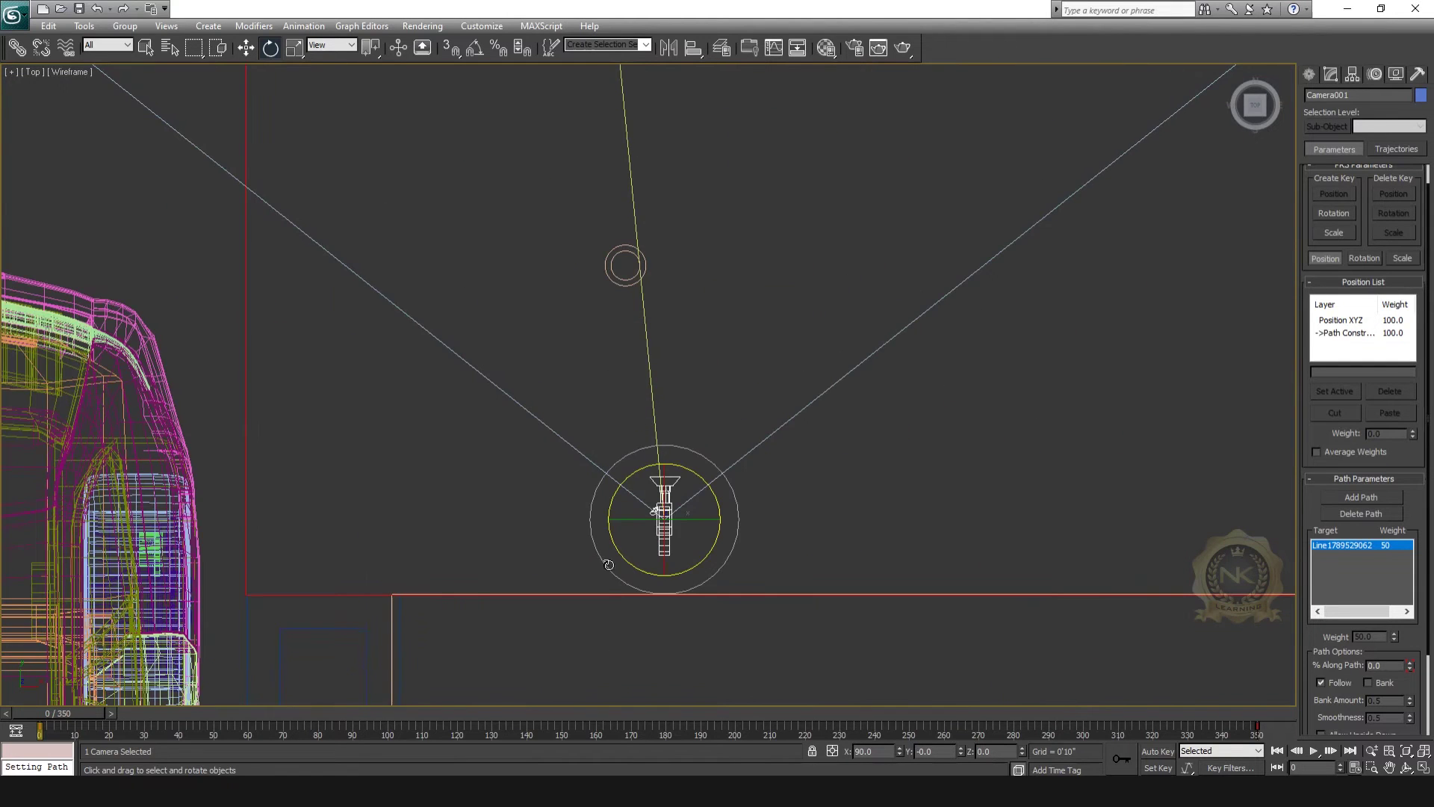
Scrub Camera001's view into the room, then return to frame 0.
{"action": "key", "text": "alt+w"}
{"action": "key", "text": "alt+w"}
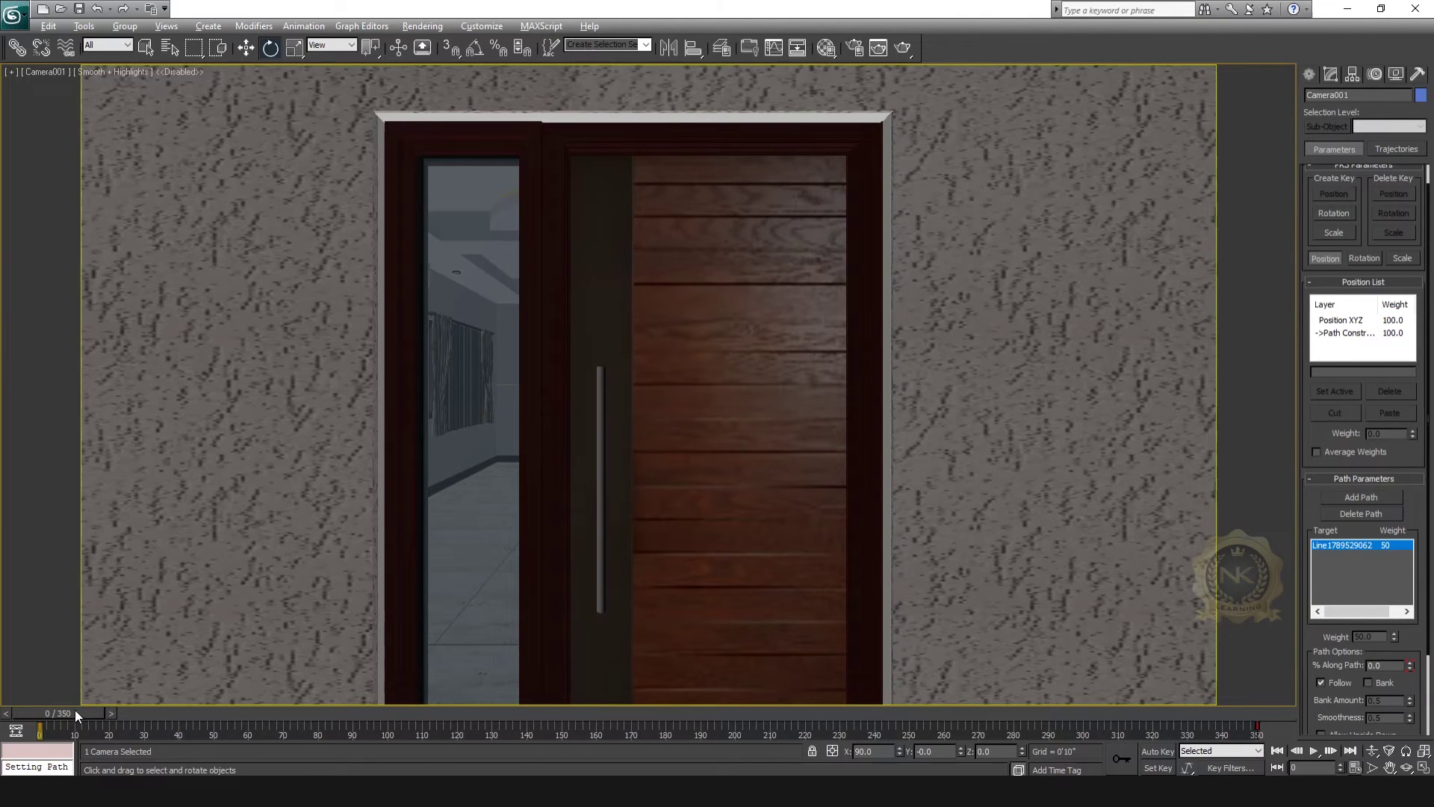
{"action": "mouse_move", "coordinate": [75, 710]}
{"action": "left_mouse_down"}
{"action": "mouse_move", "coordinate": [1256, 766]}
{"action": "mouse_move", "coordinate": [690, 700]}
{"action": "mouse_move", "coordinate": [268, 673]}
{"action": "left_mouse_up"}
{"action": "key", "text": "alt+w"}
{"action": "key", "text": "alt+w"}
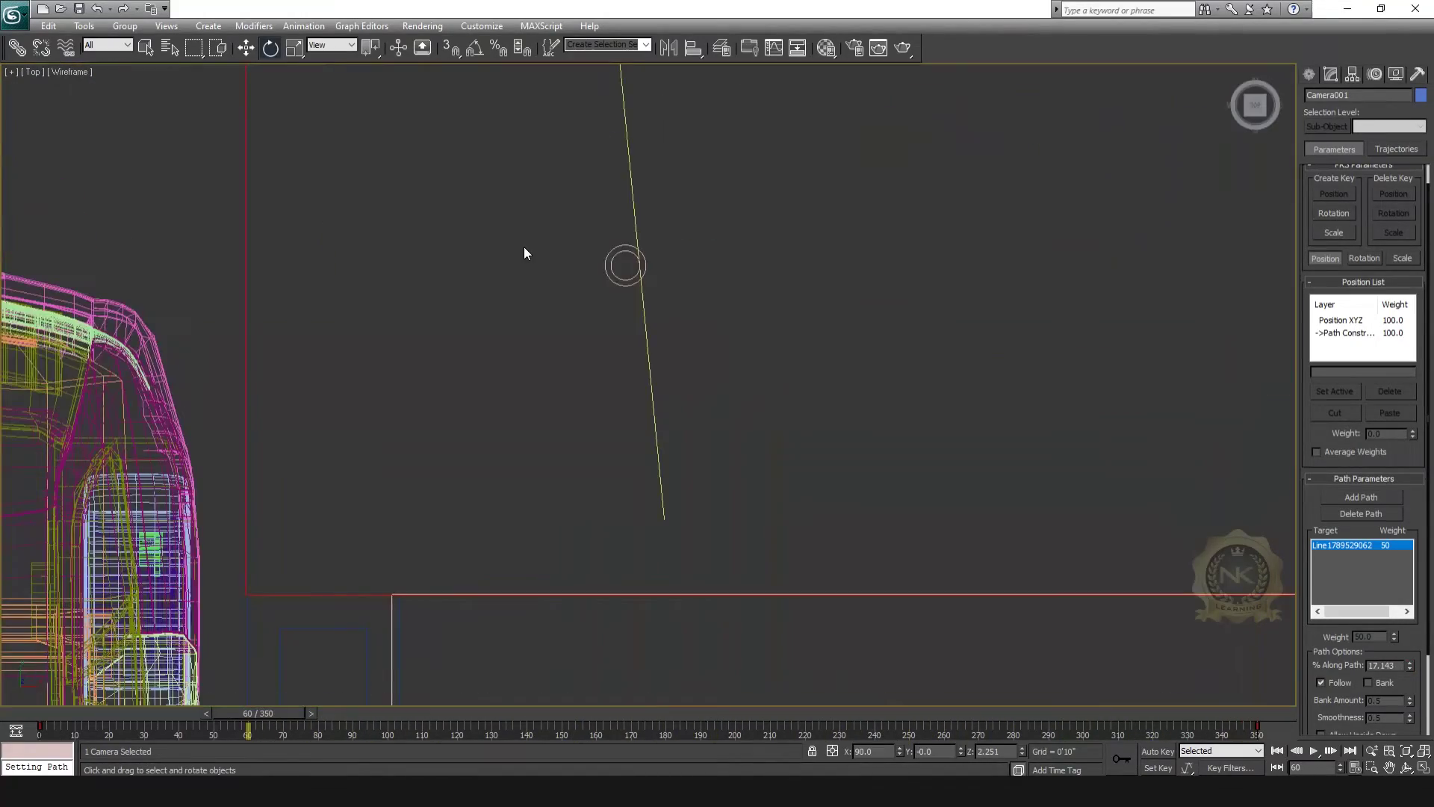
{"action": "scroll", "coordinate": [741, 359], "scroll_direction": "down", "scroll_amount": 3}
{"action": "key", "text": "Home"}
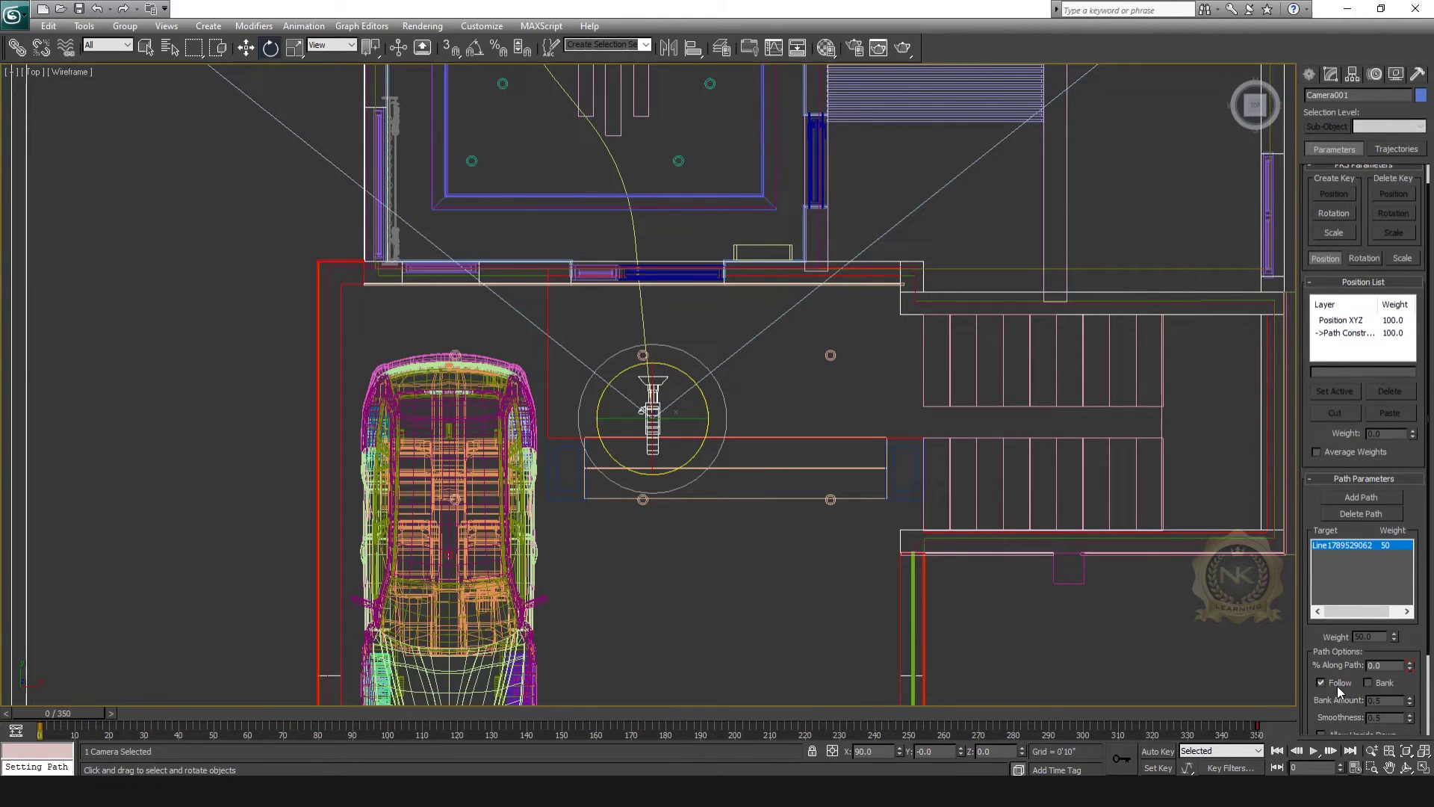
{"action": "left_click_drag", "start_coordinate": [1311, 639], "coordinate": [1318, 518]}
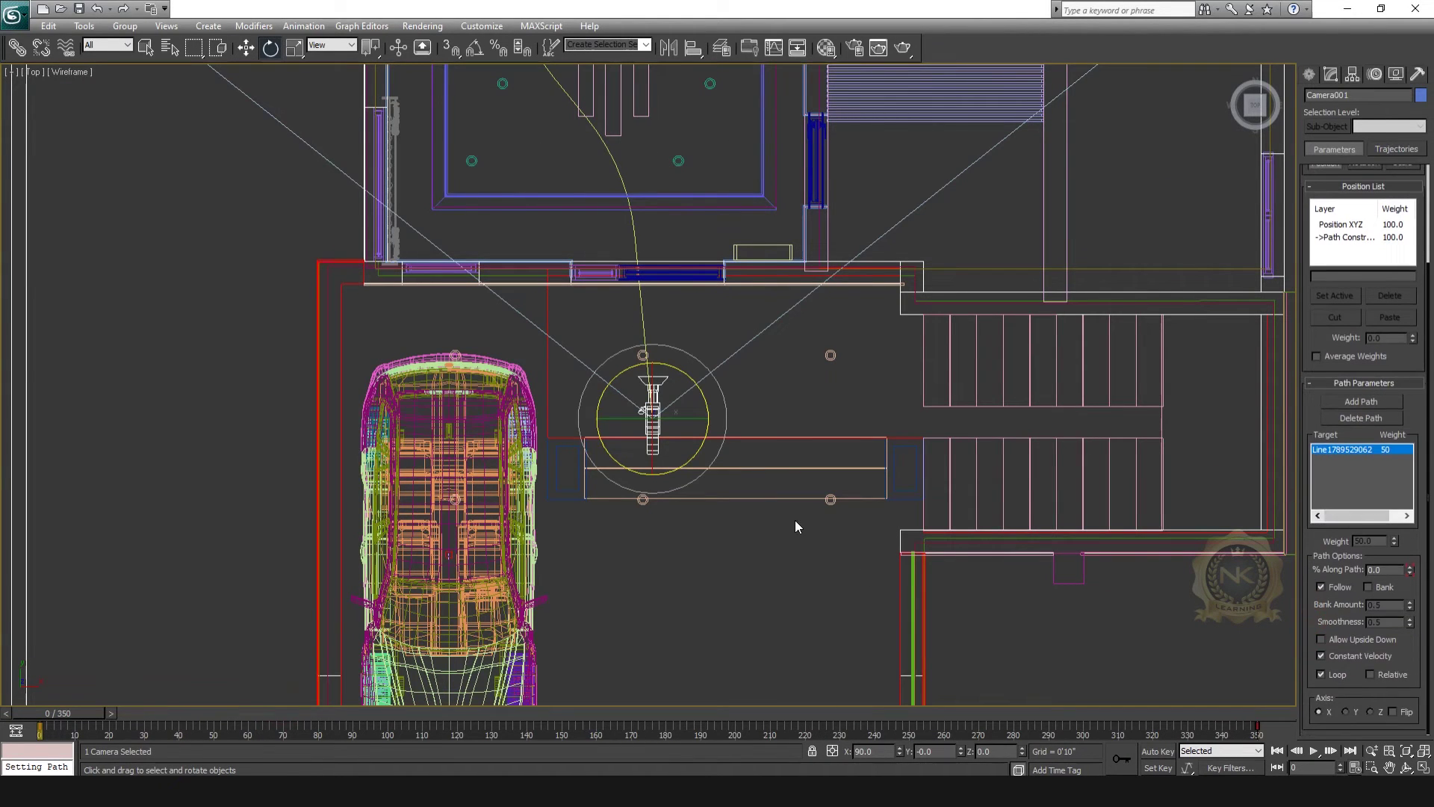
View Camera001's lens settings through the camera at a later frame, trying a 10 mm lens.
{"action": "left_click", "coordinate": [248, 48]}
{"action": "left_click", "coordinate": [1333, 76]}
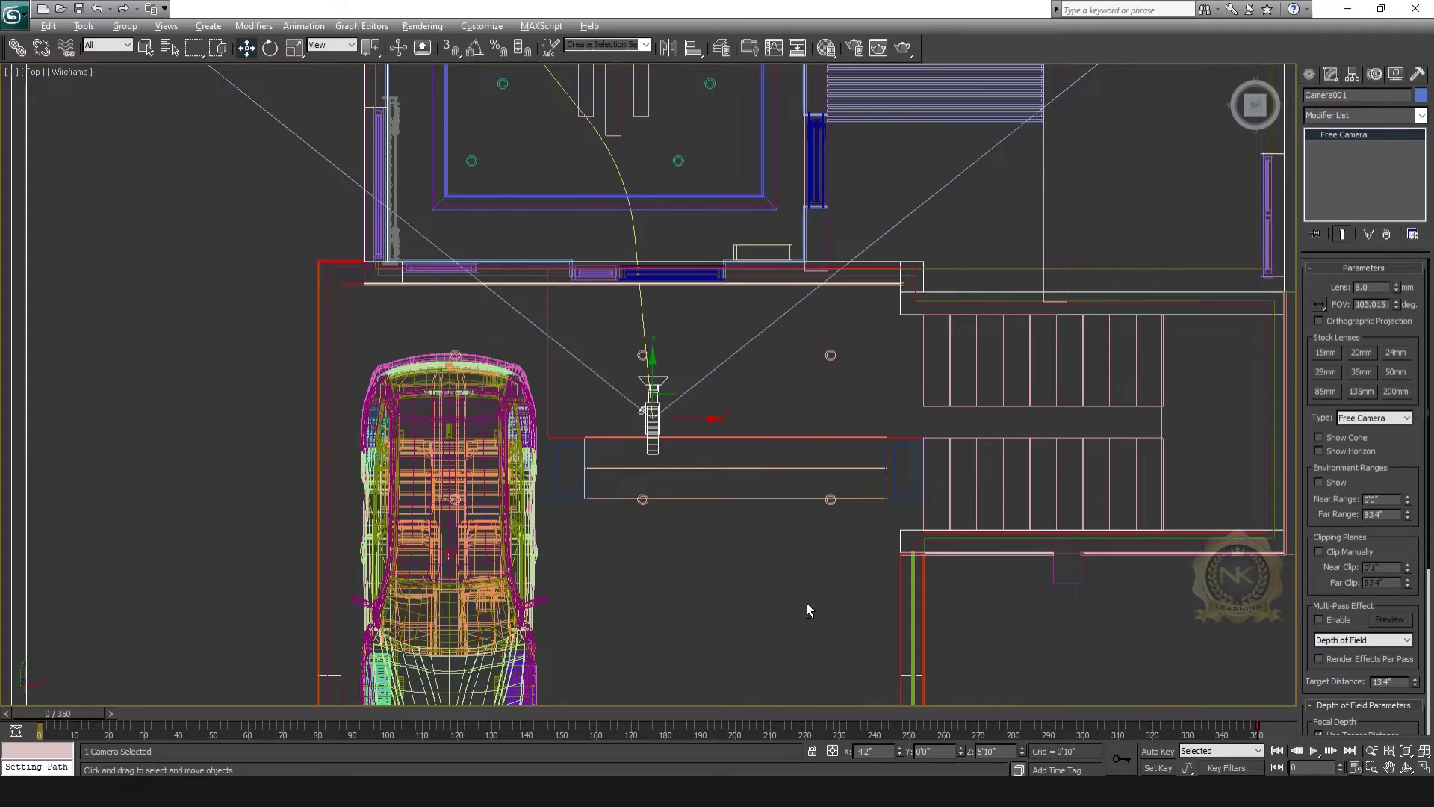
{"action": "key", "text": "c"}
{"action": "left_click_drag", "start_coordinate": [62, 713], "coordinate": [322, 710]}
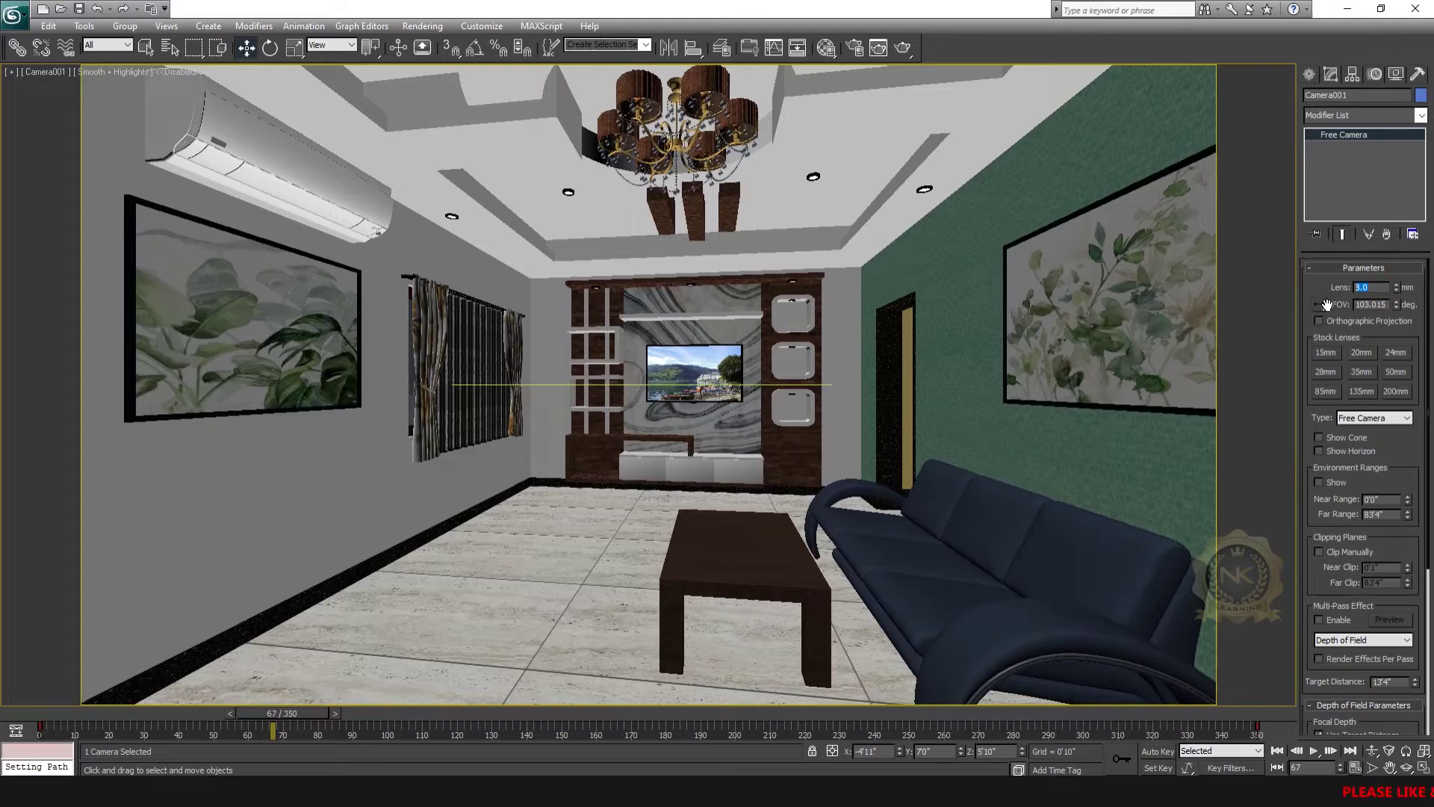
{"action": "type", "text": "10"}
{"action": "key", "text": "Return"}
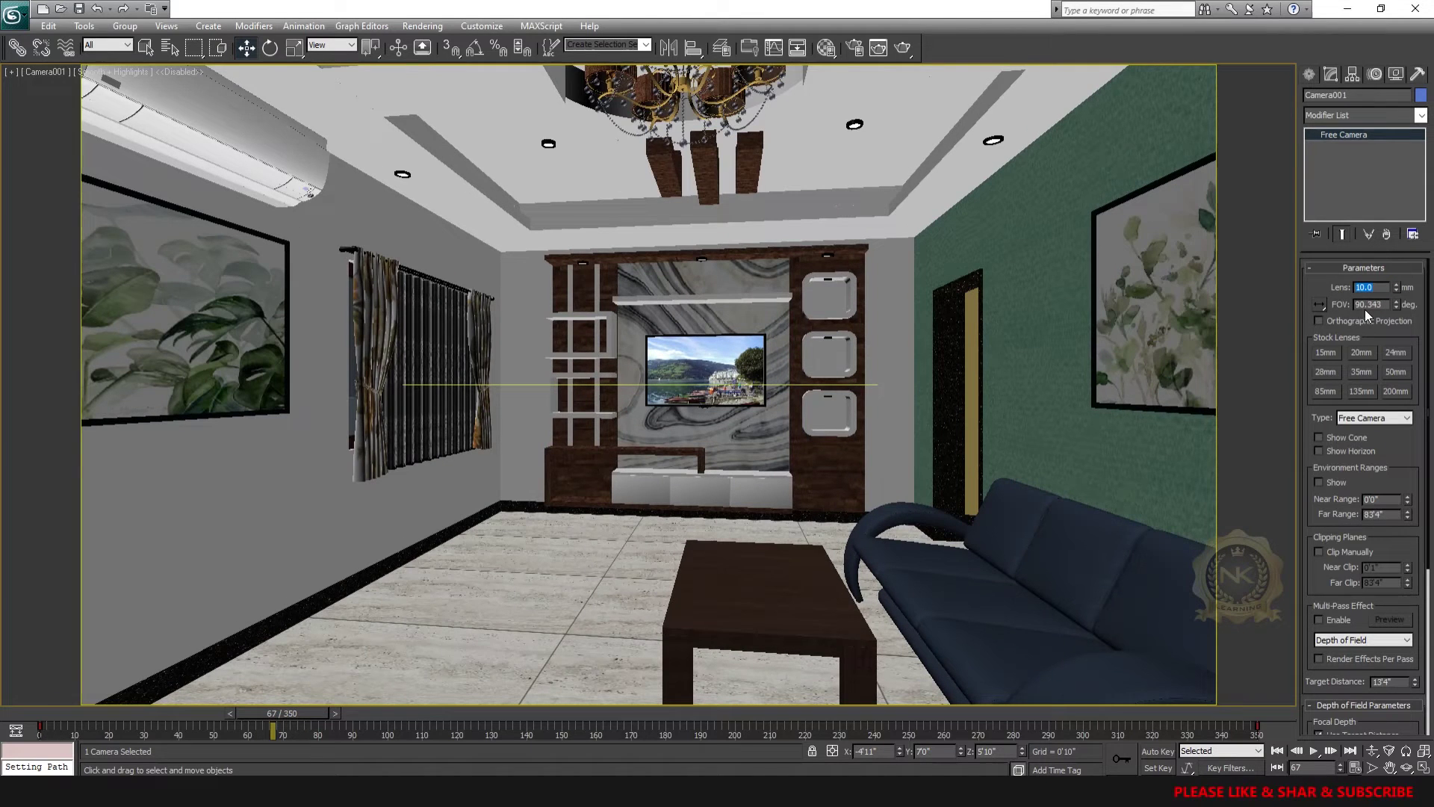
{"action": "type", "text": "45"}
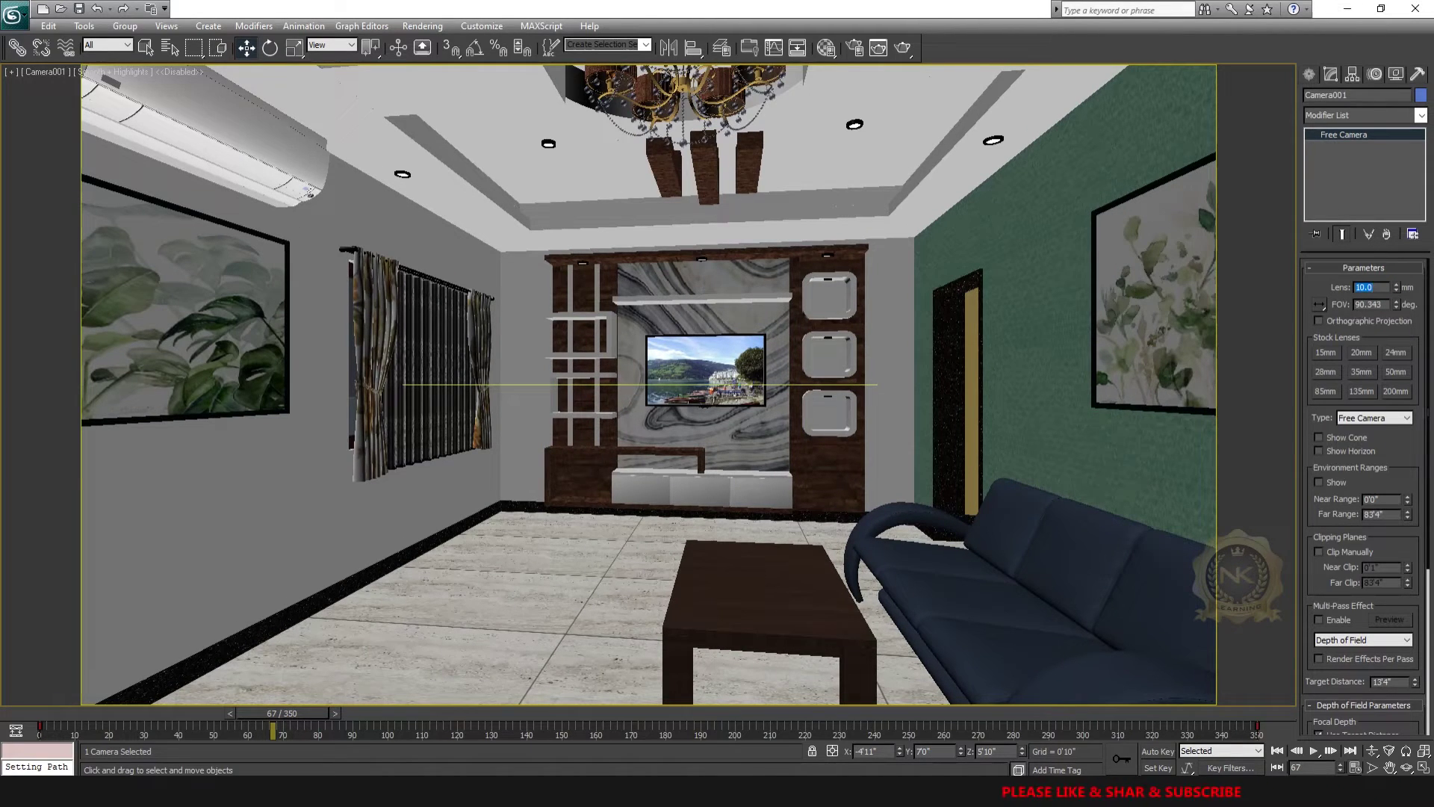
Try a 45 mm lens and an extreme fish-eye, then settle on the 8 mm lens.
{"action": "key", "text": "Return"}
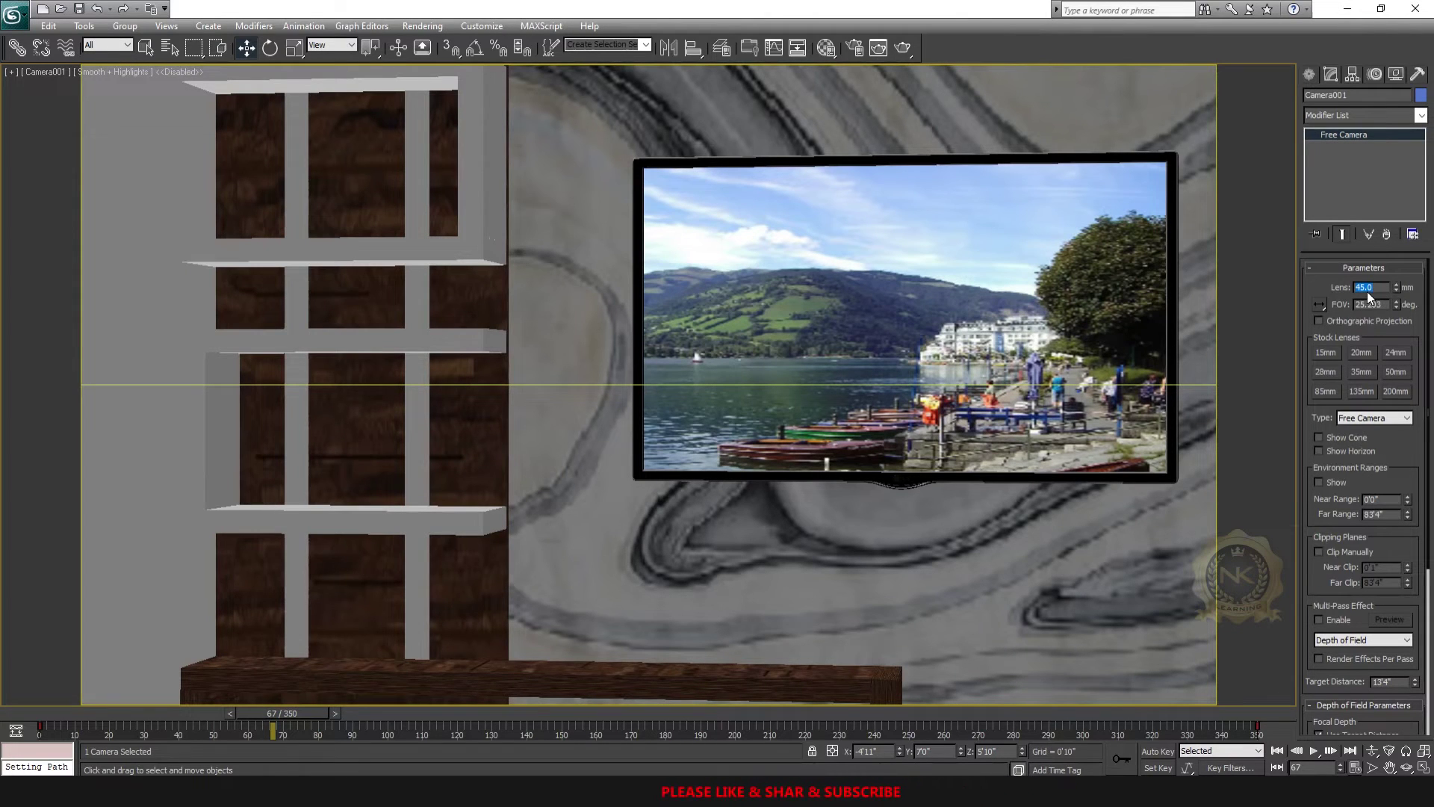
{"action": "type", "text": "8"}
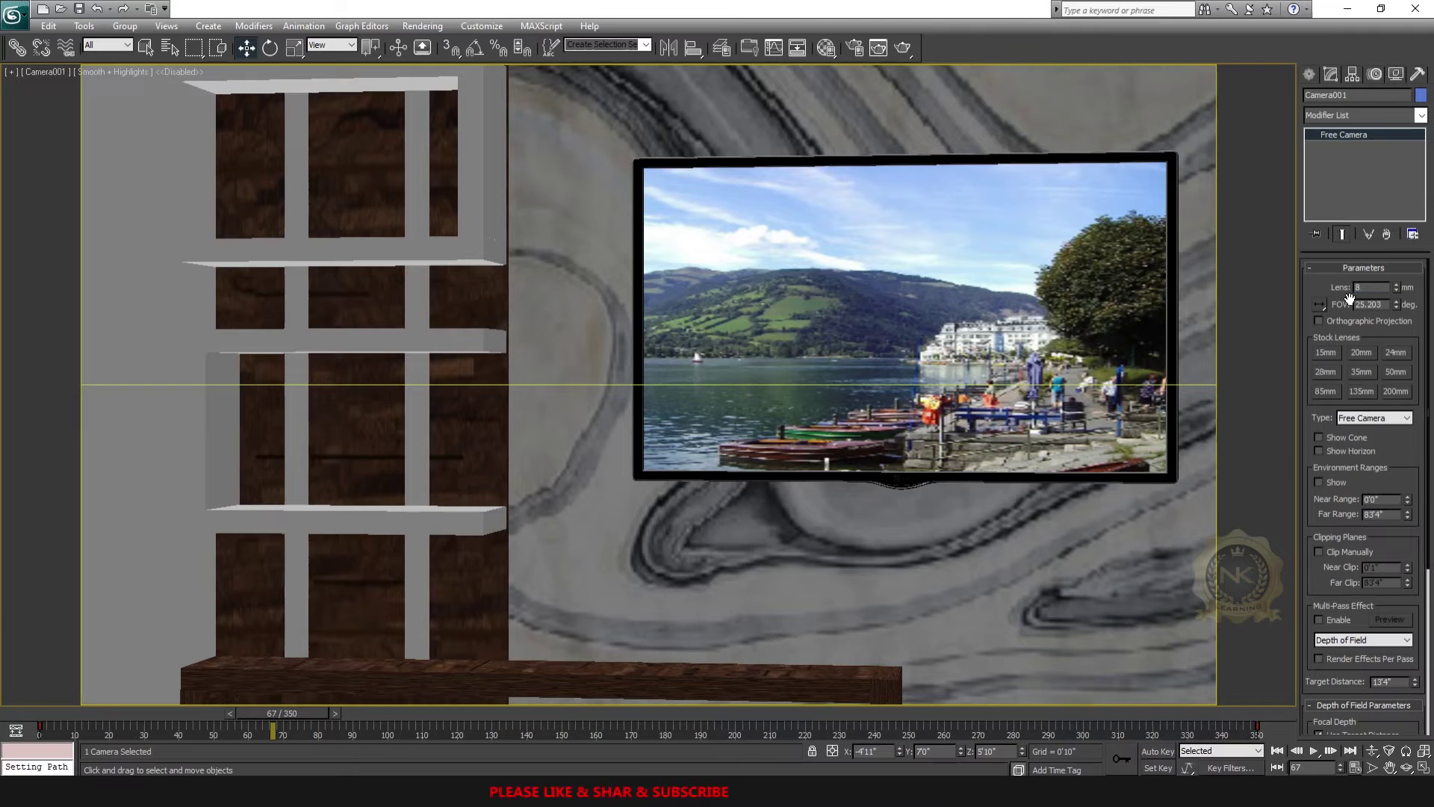
{"action": "key", "text": "Return"}
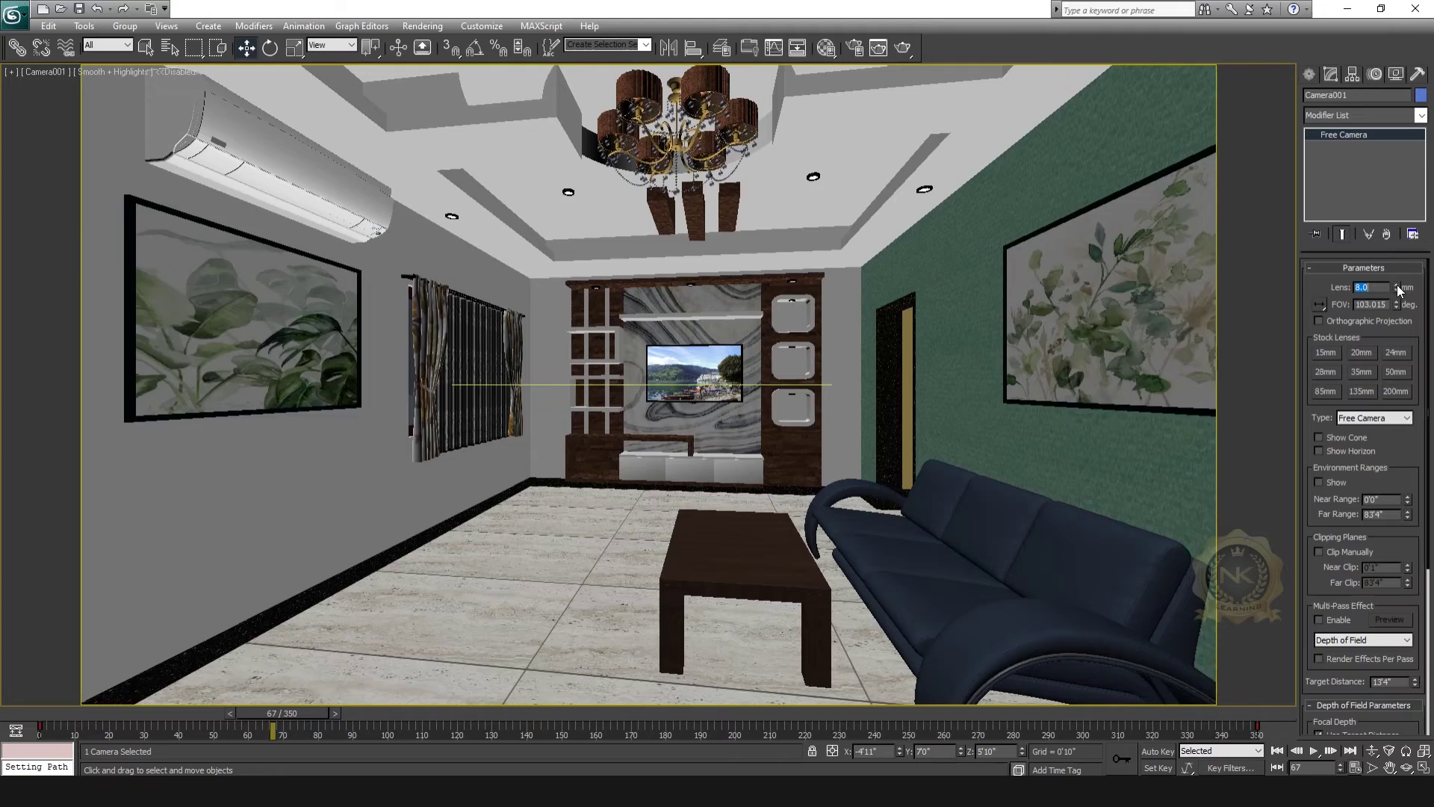
{"action": "mouse_move", "coordinate": [1399, 290]}
{"action": "left_mouse_down"}
{"action": "mouse_move", "coordinate": [1392, 327]}
{"action": "mouse_move", "coordinate": [1395, 287]}
{"action": "left_mouse_up"}
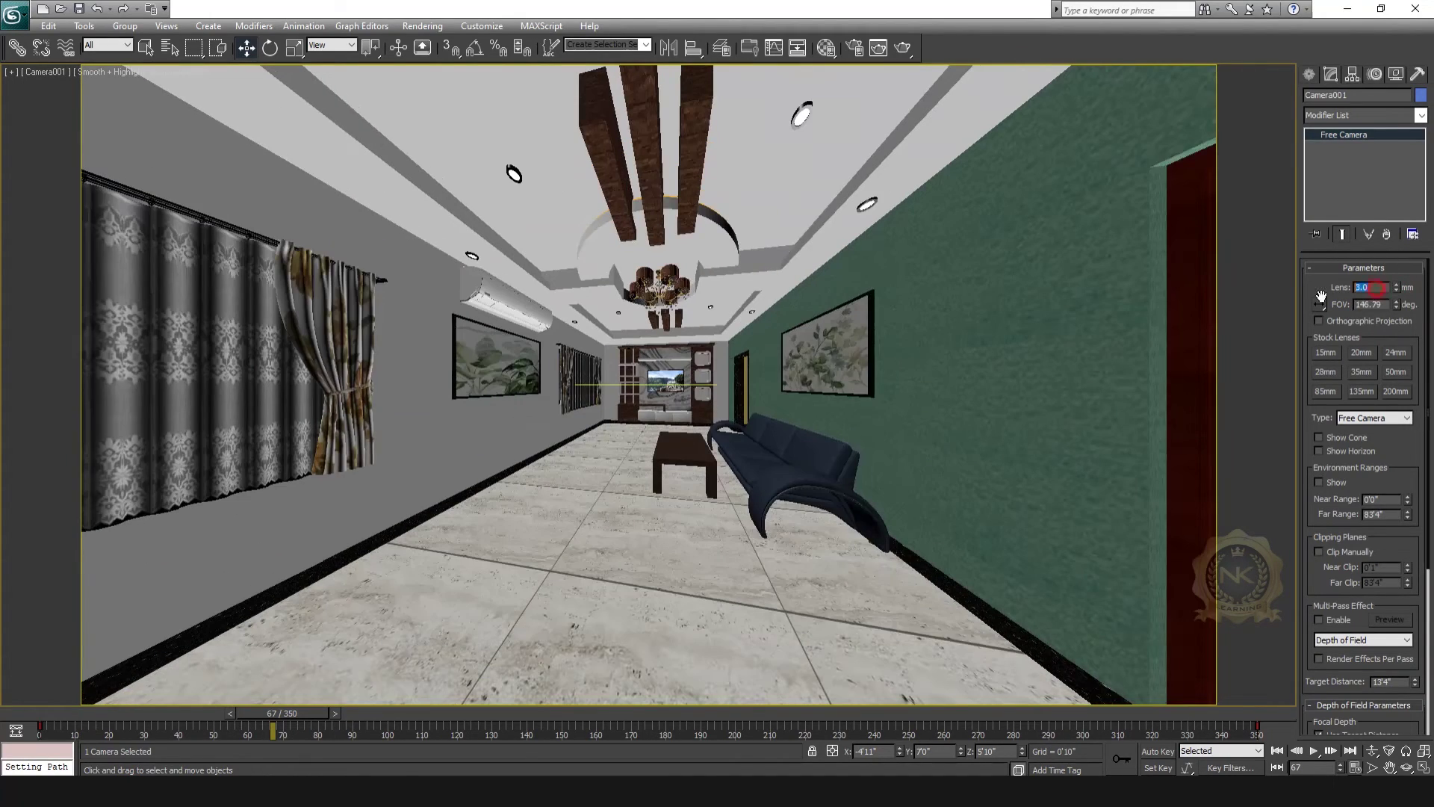
{"action": "type", "text": "8"}
{"action": "key", "text": "Return"}
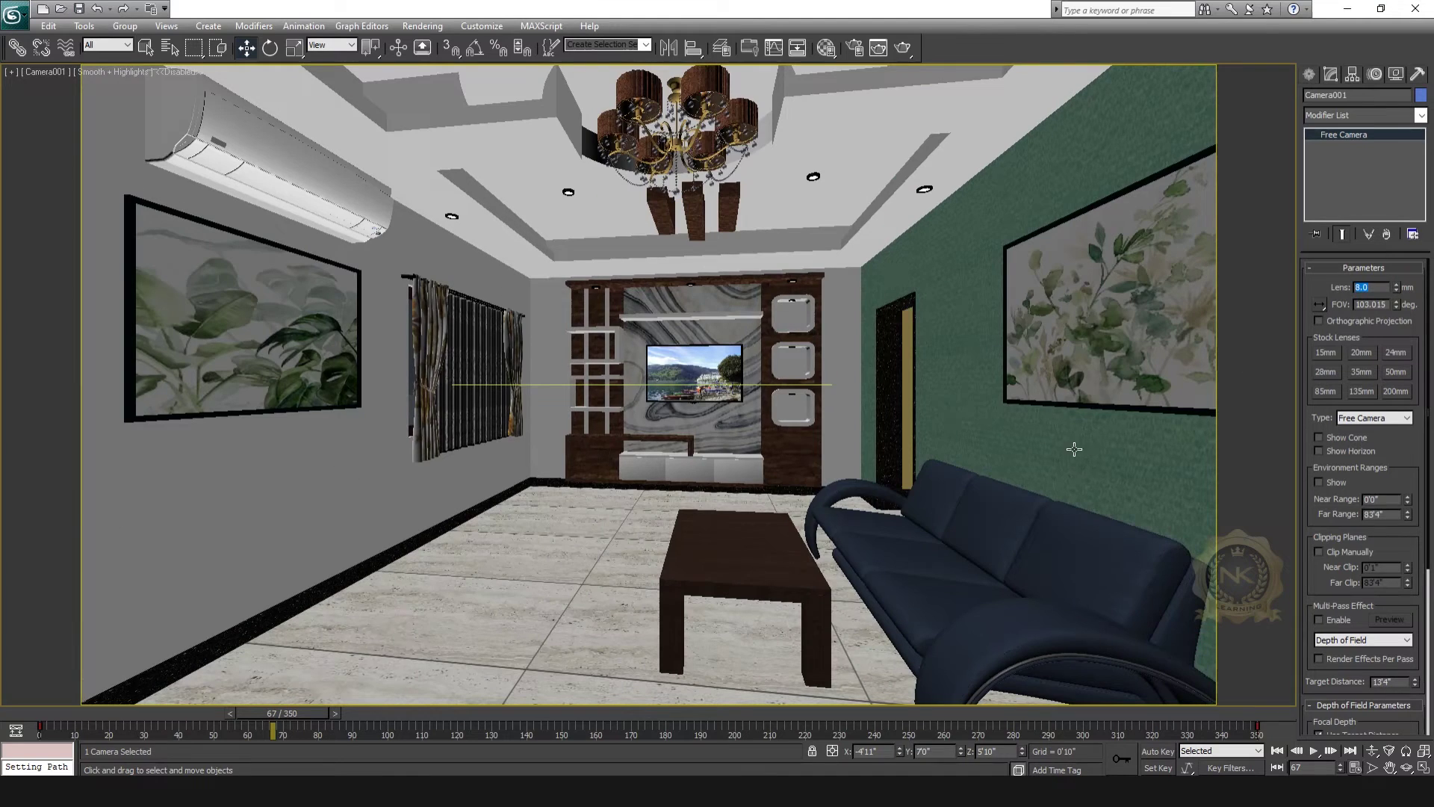
{"action": "key", "text": "alt+w"}
{"action": "key", "text": "alt+w"}
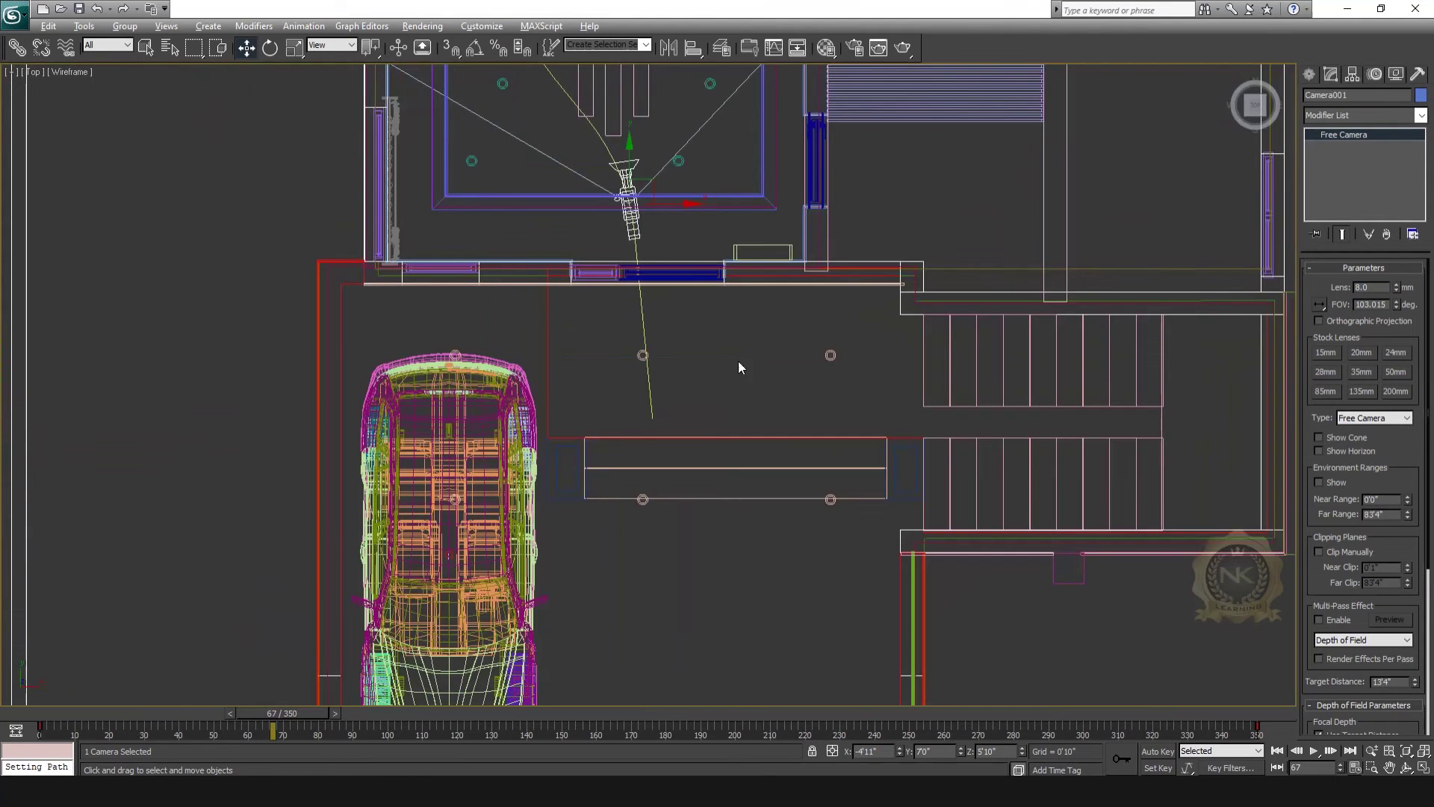
Rewind to frame 0 and play the walkthrough through the camera view.
{"action": "left_click_drag", "start_coordinate": [276, 714], "coordinate": [46, 714]}
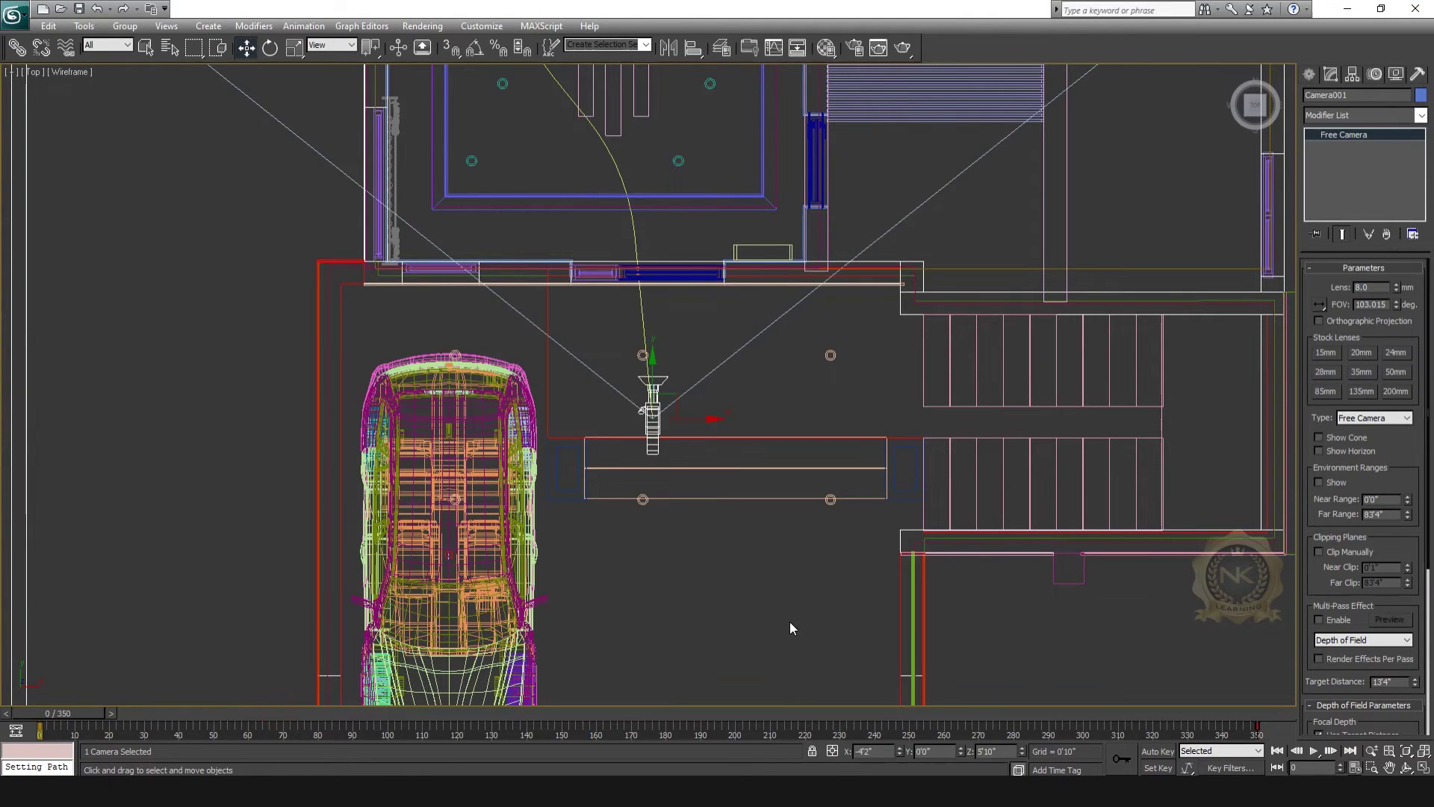
{"action": "key", "text": "alt+w"}
{"action": "key", "text": "alt+w"}
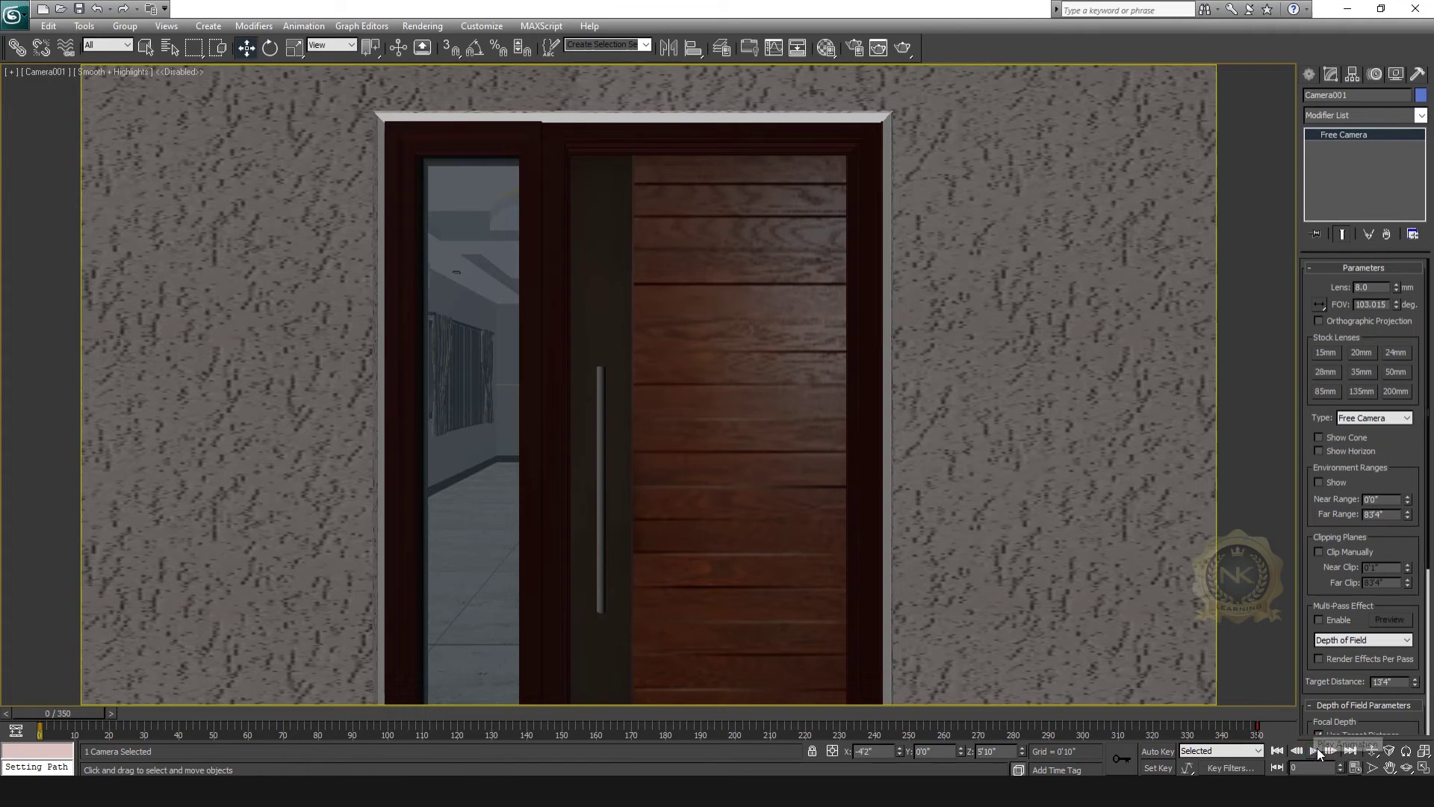
{"action": "left_click", "coordinate": [1317, 749]}
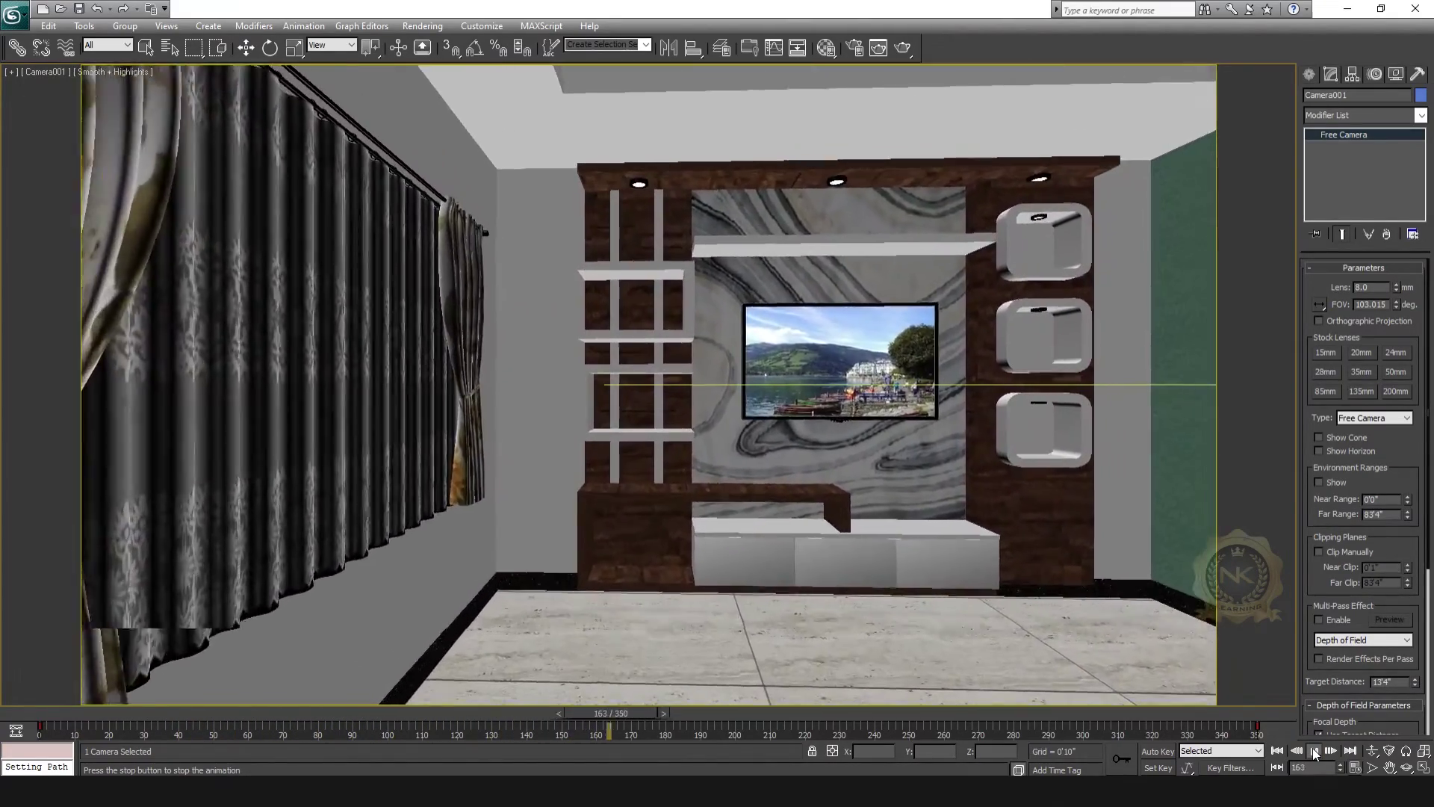
{"action": "left_click", "coordinate": [1316, 751]}
Replay the walkthrough through Camera001, then return to frame 0 in the top view.
{"action": "key", "text": "alt+w"}
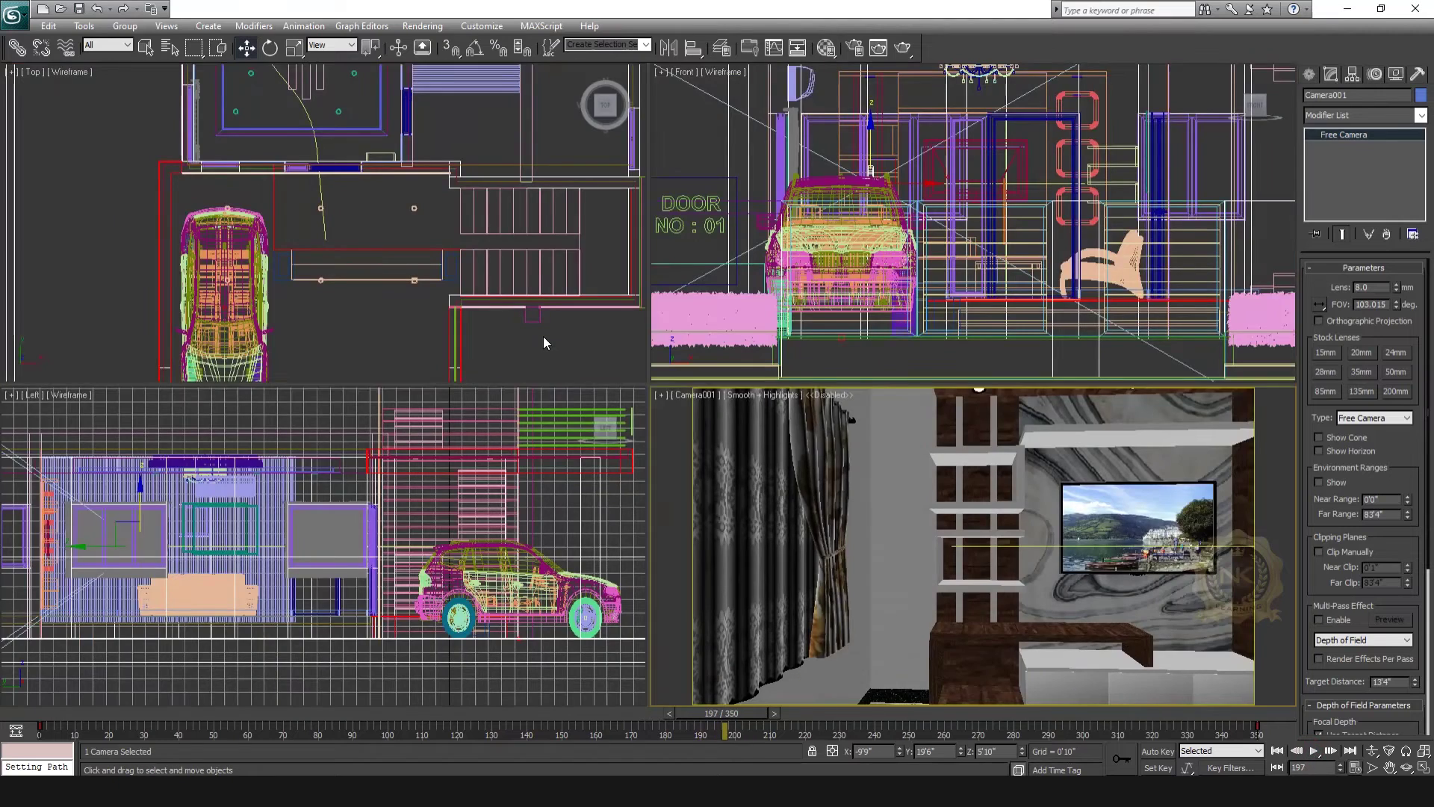
{"action": "key", "text": "alt+w"}
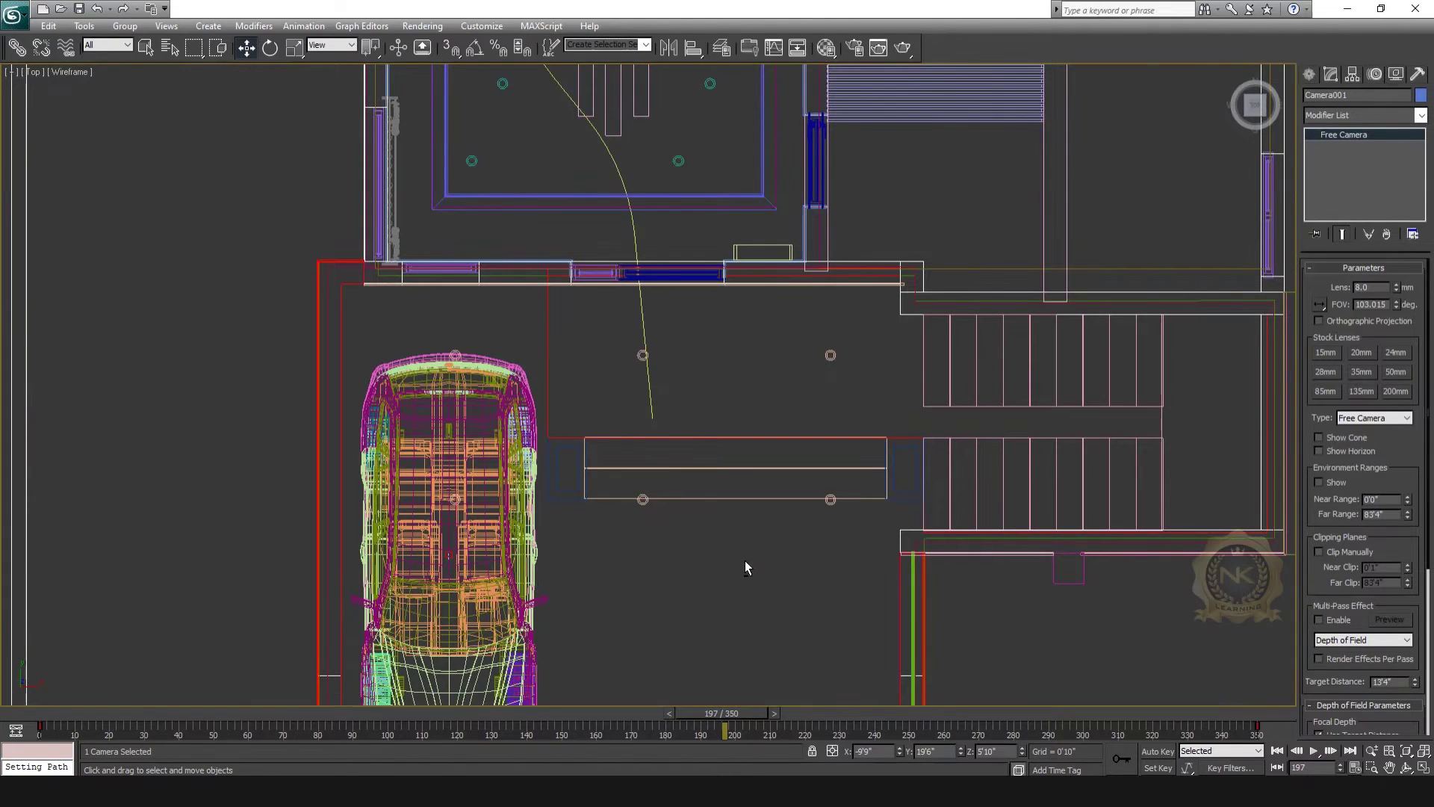
{"action": "key", "text": "c"}
{"action": "left_click", "coordinate": [1314, 751]}
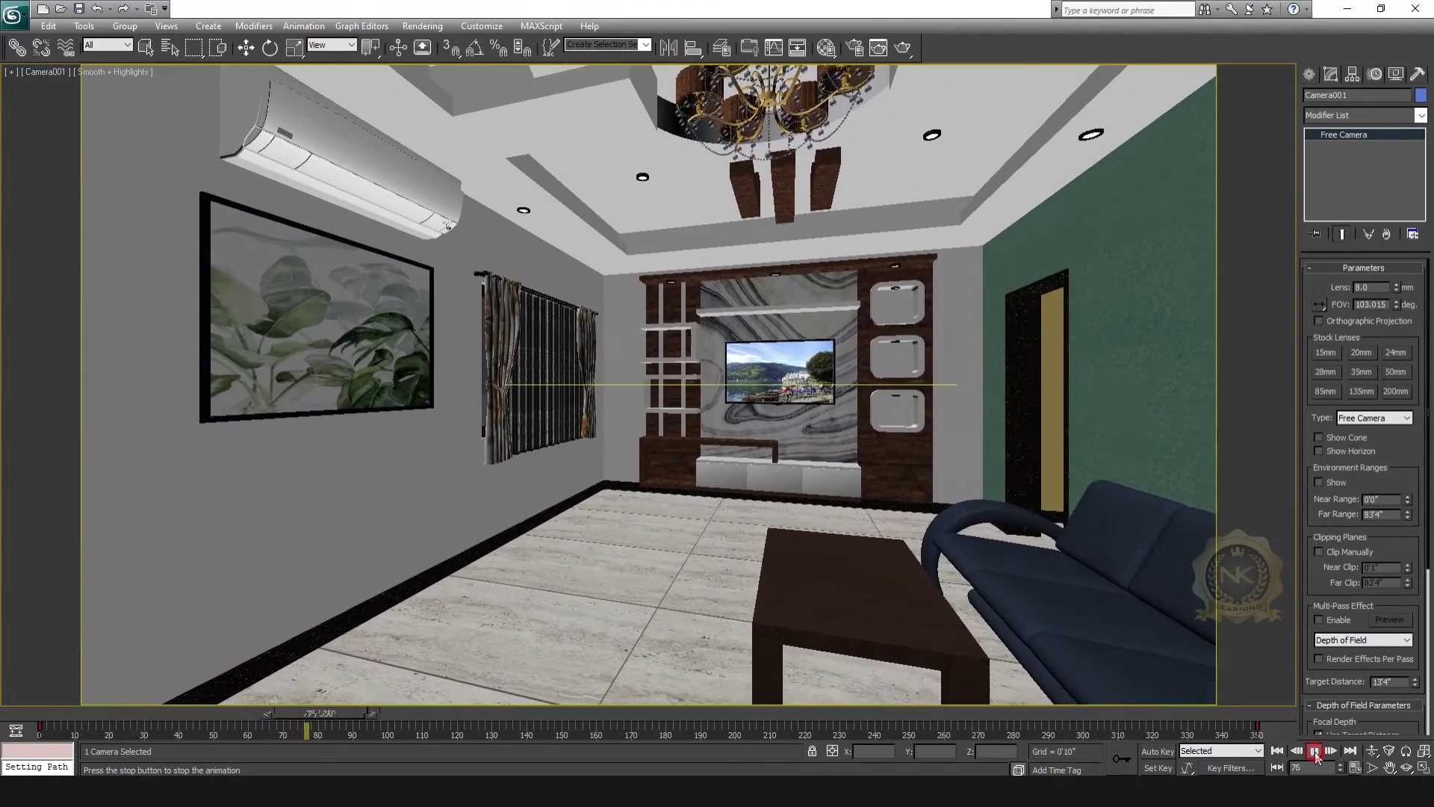
{"action": "left_click", "coordinate": [1314, 751]}
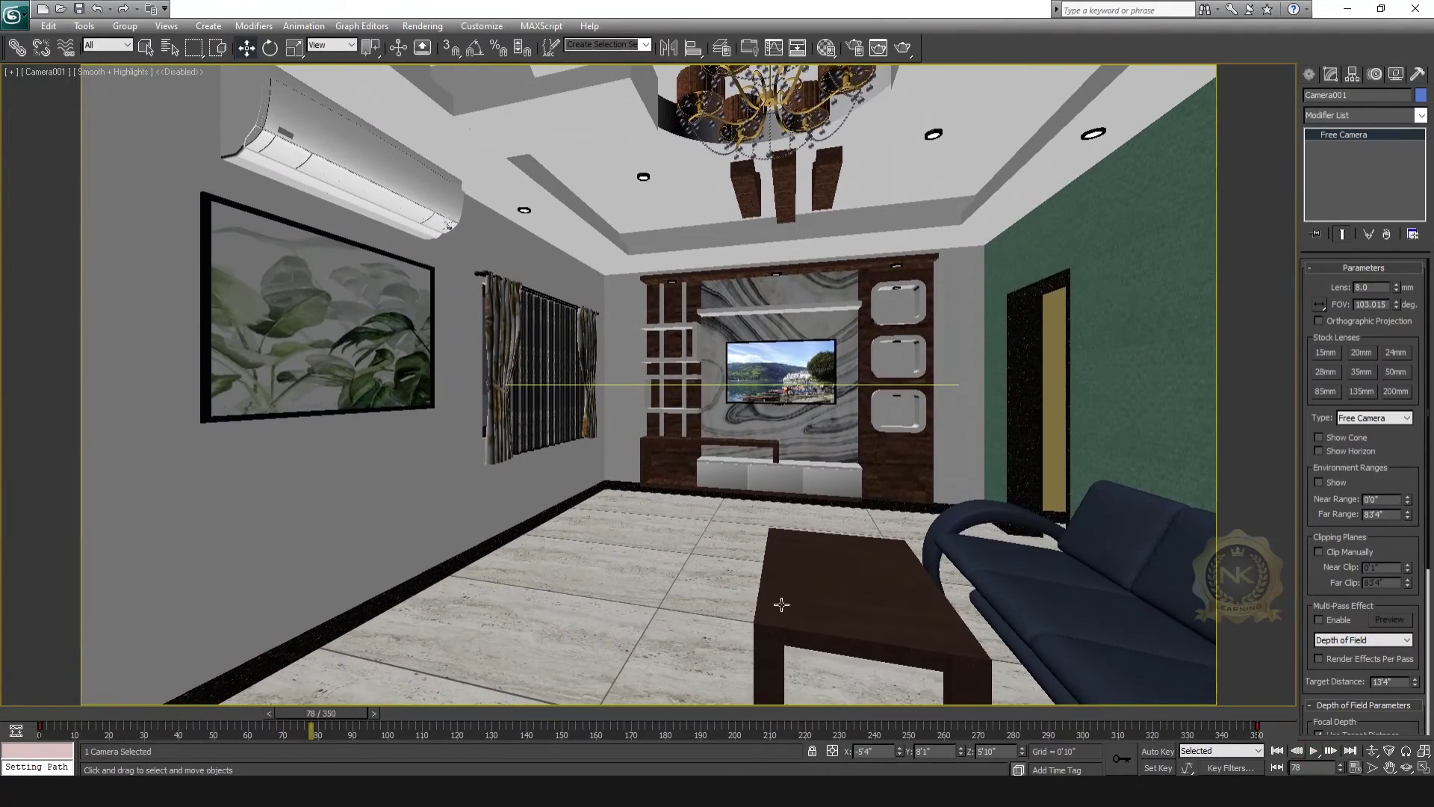
{"action": "key", "text": "t"}
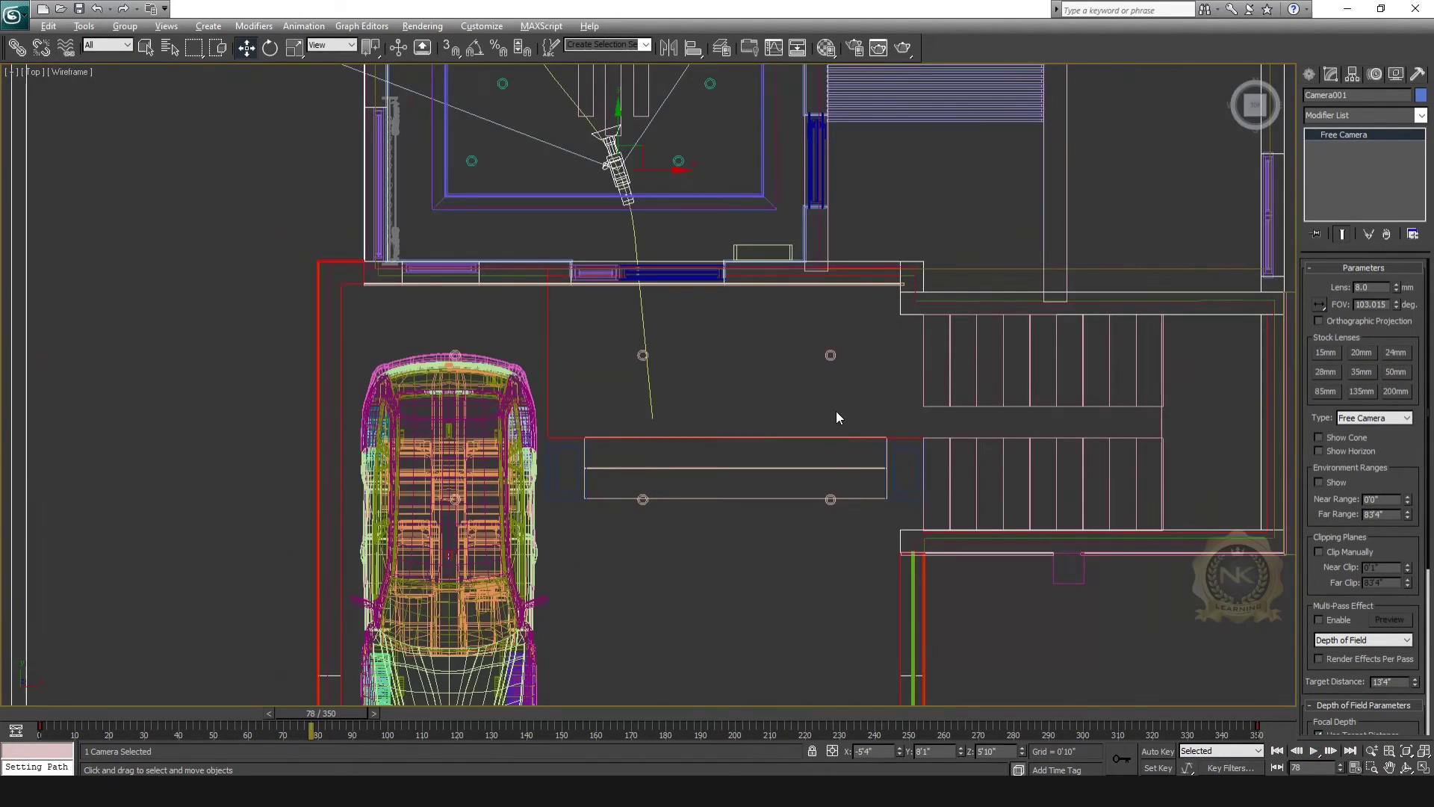
{"action": "key", "text": "Home"}
Select the front door group and frame it in the maximized Top view.
{"action": "key", "text": "alt+w"}
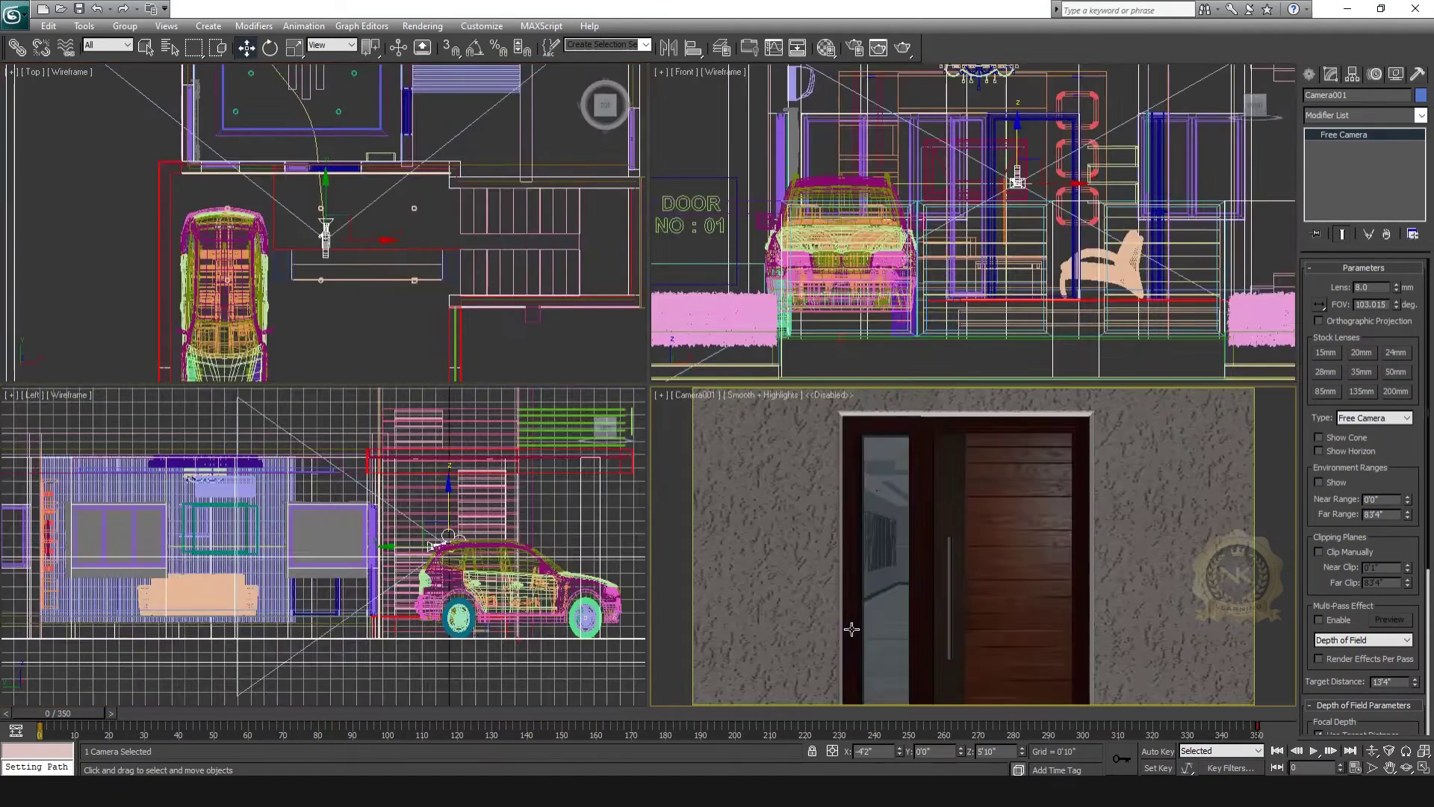
{"action": "key", "text": "alt+w"}
{"action": "left_click", "coordinate": [704, 503]}
{"action": "key", "text": "alt+w"}
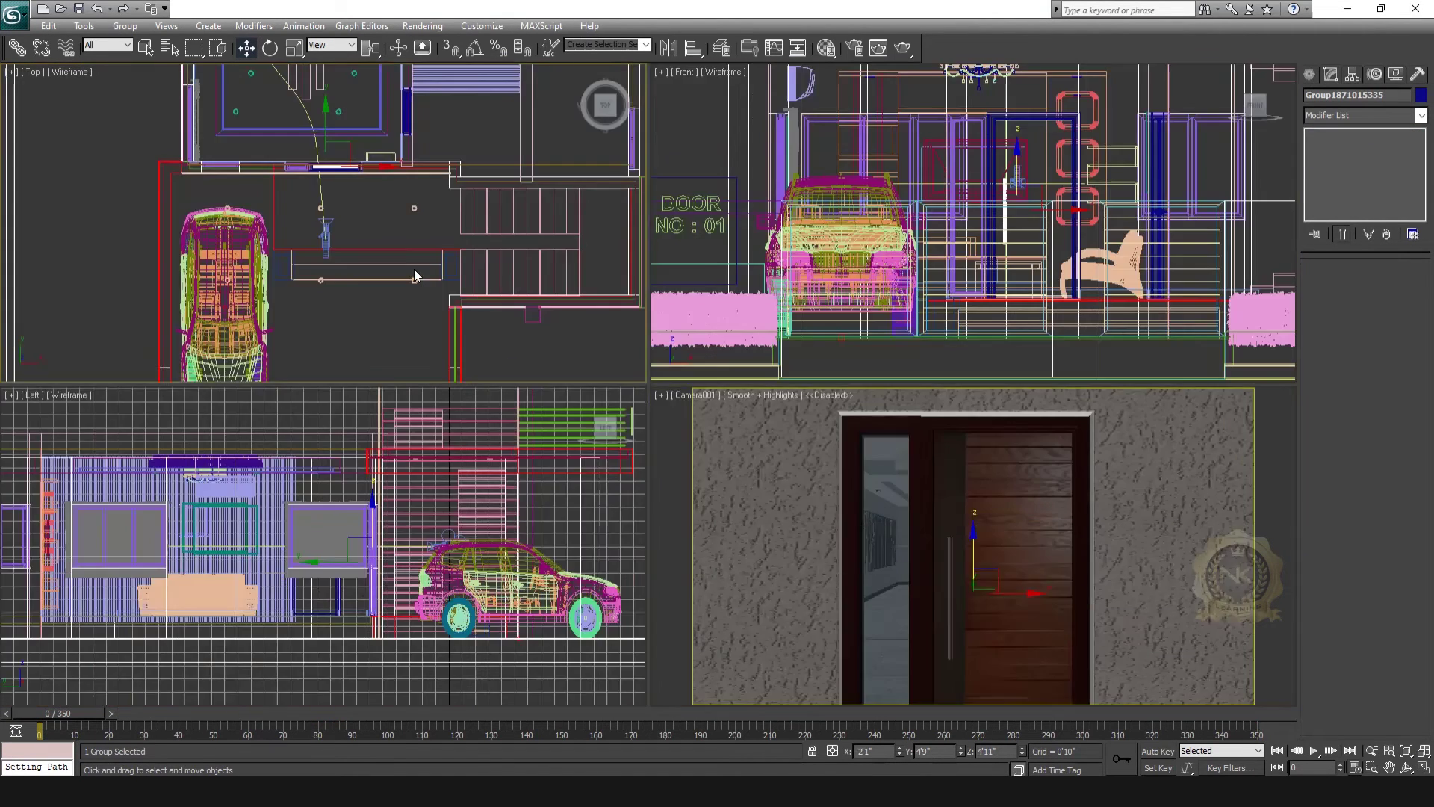
{"action": "key", "text": "t"}
{"action": "key", "text": "alt+w"}
{"action": "scroll", "coordinate": [734, 400], "scroll_direction": "up", "scroll_amount": 3}
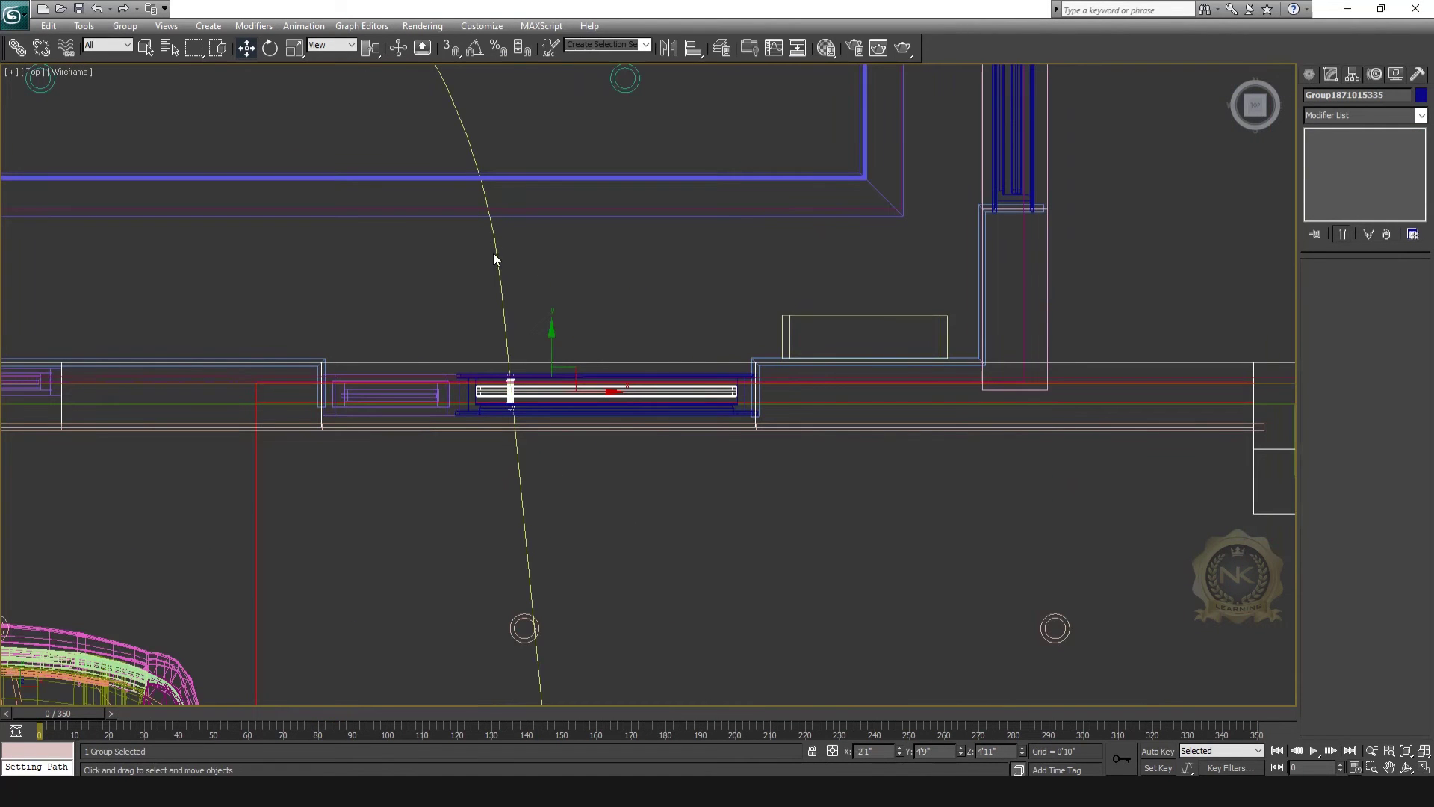
Test moving and rotating the door, undo both, and bring up the Hierarchy pivot options.
{"action": "left_click_drag", "start_coordinate": [549, 339], "coordinate": [640, 315]}
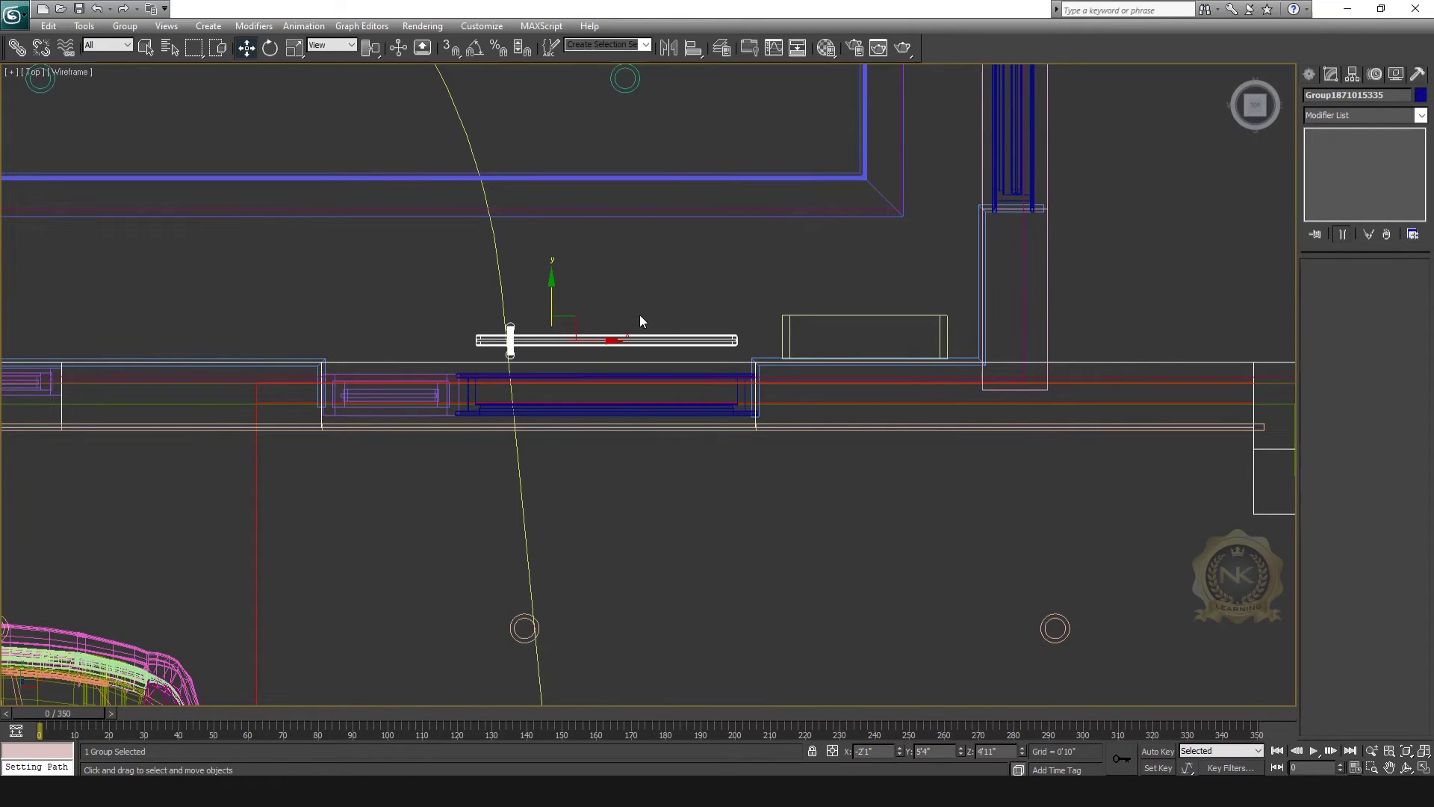
{"action": "key", "text": "ctrl+z"}
{"action": "key", "text": "e"}
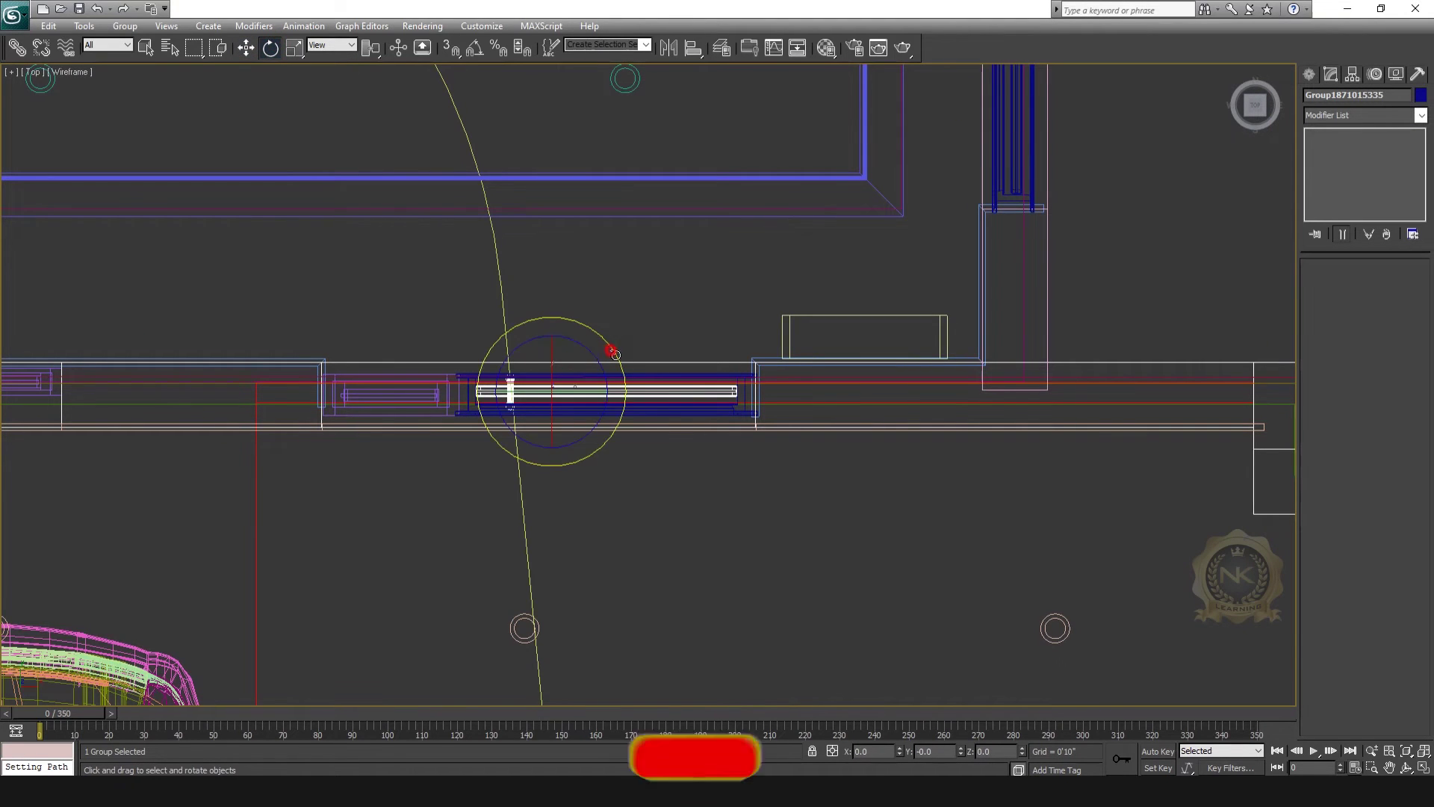
{"action": "left_click_drag", "start_coordinate": [609, 336], "coordinate": [635, 358]}
{"action": "key", "text": "ctrl+z"}
{"action": "left_click", "coordinate": [1353, 74]}
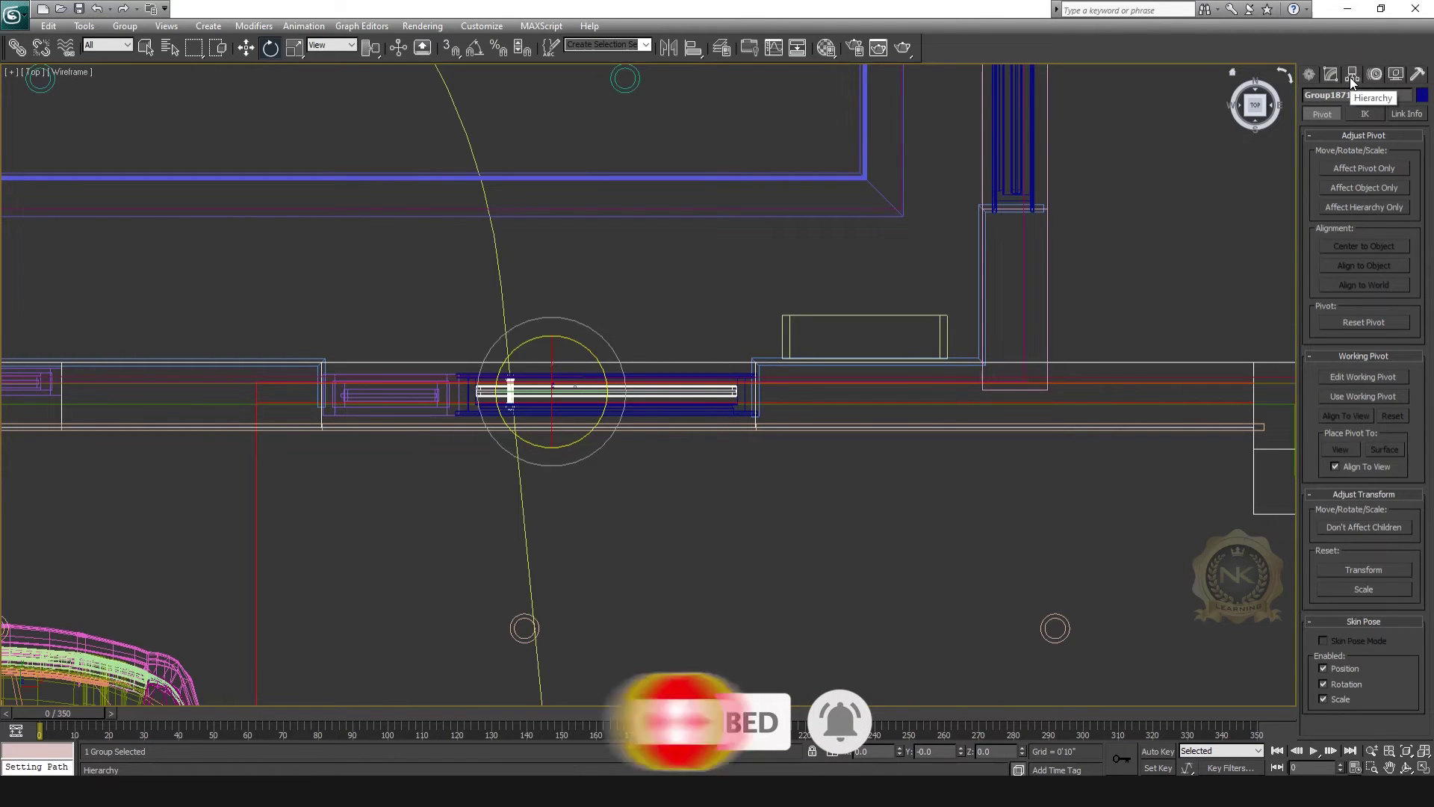
Using Affect Pivot Only, drag the door's pivot along X to its hinge end beside the frame.
{"action": "left_click", "coordinate": [1363, 166]}
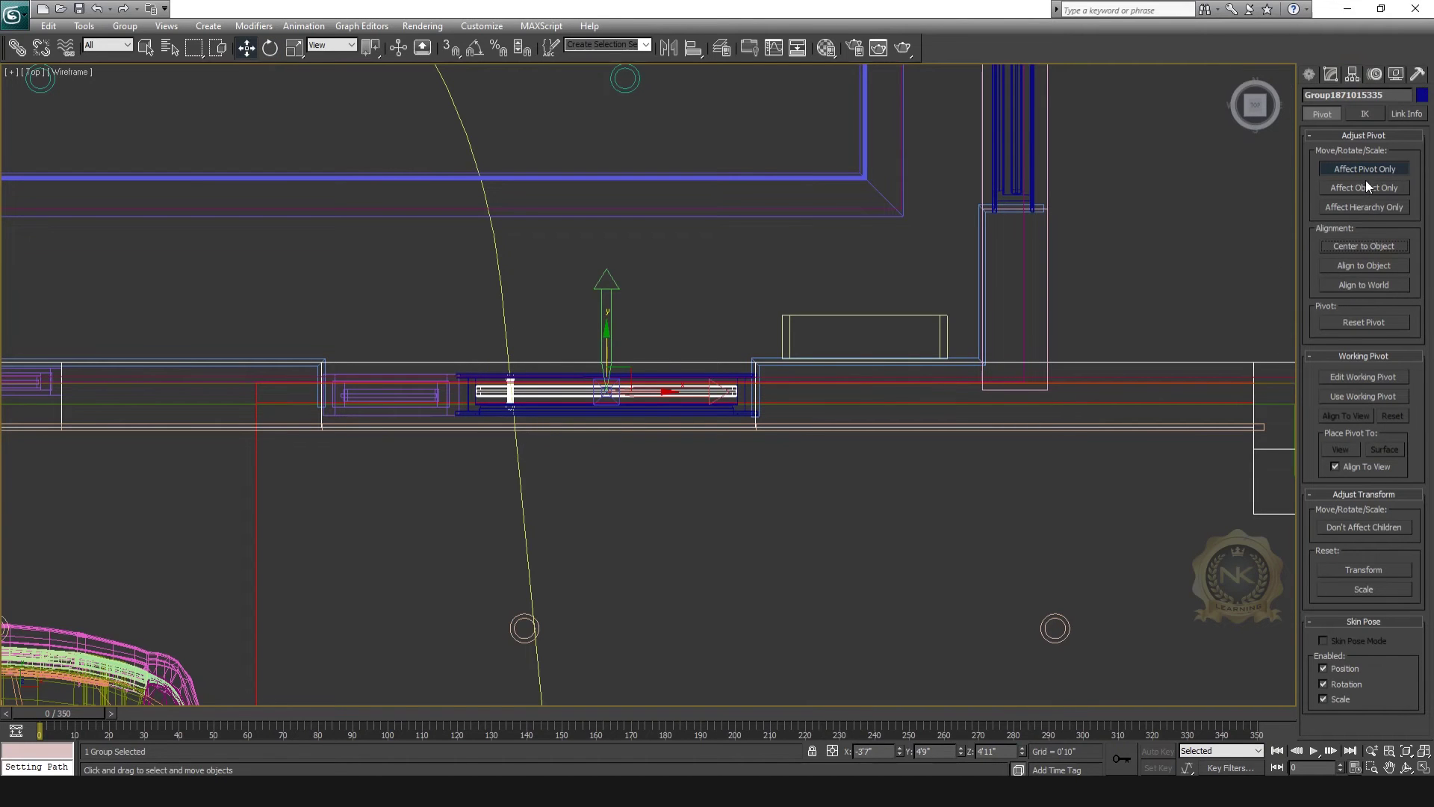
{"action": "left_click_drag", "start_coordinate": [655, 391], "coordinate": [790, 392]}
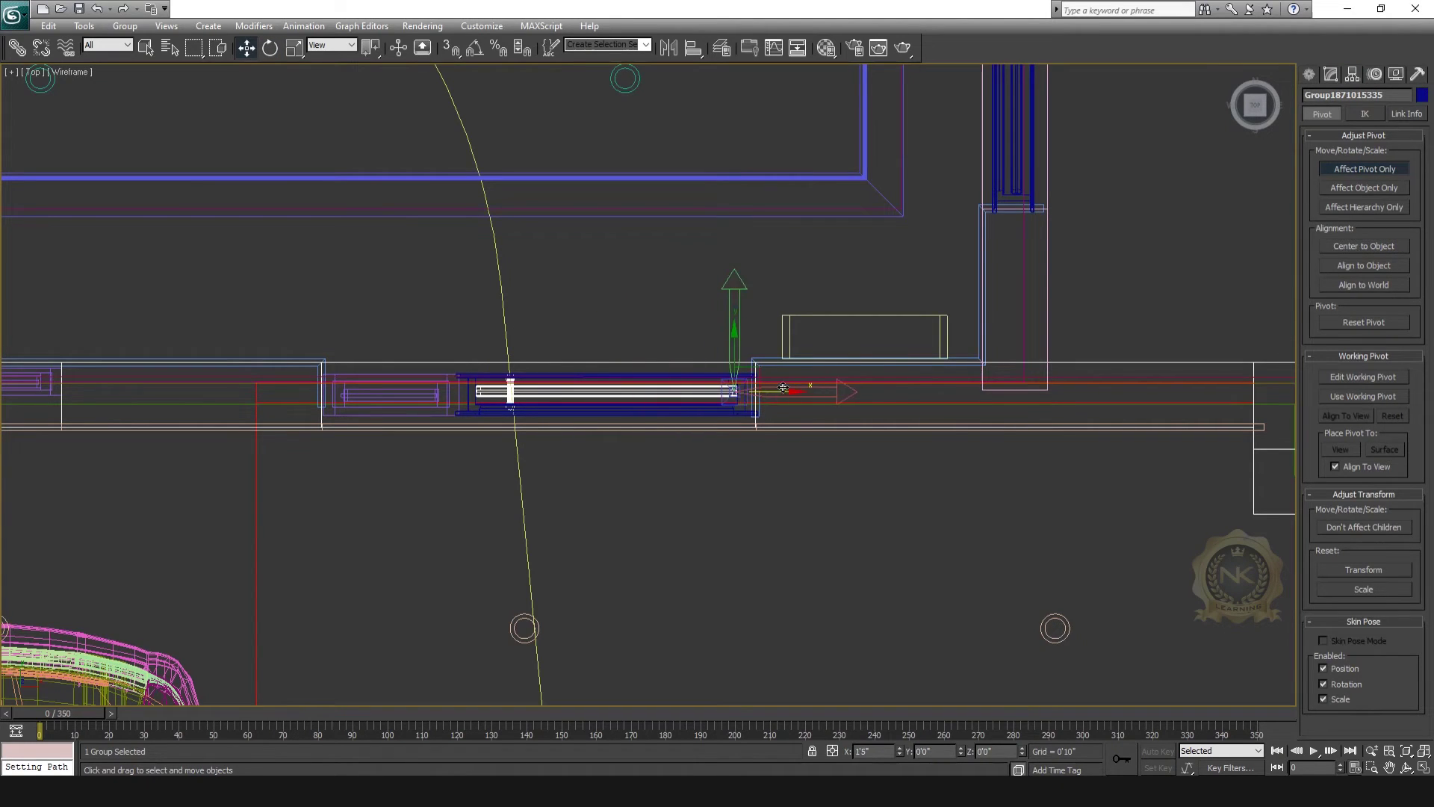
{"action": "scroll", "coordinate": [797, 410], "scroll_direction": "up", "scroll_amount": 3}
{"action": "middle_click_drag", "start_coordinate": [797, 409], "coordinate": [651, 404]}
{"action": "scroll", "coordinate": [652, 403], "scroll_direction": "up", "scroll_amount": 3}
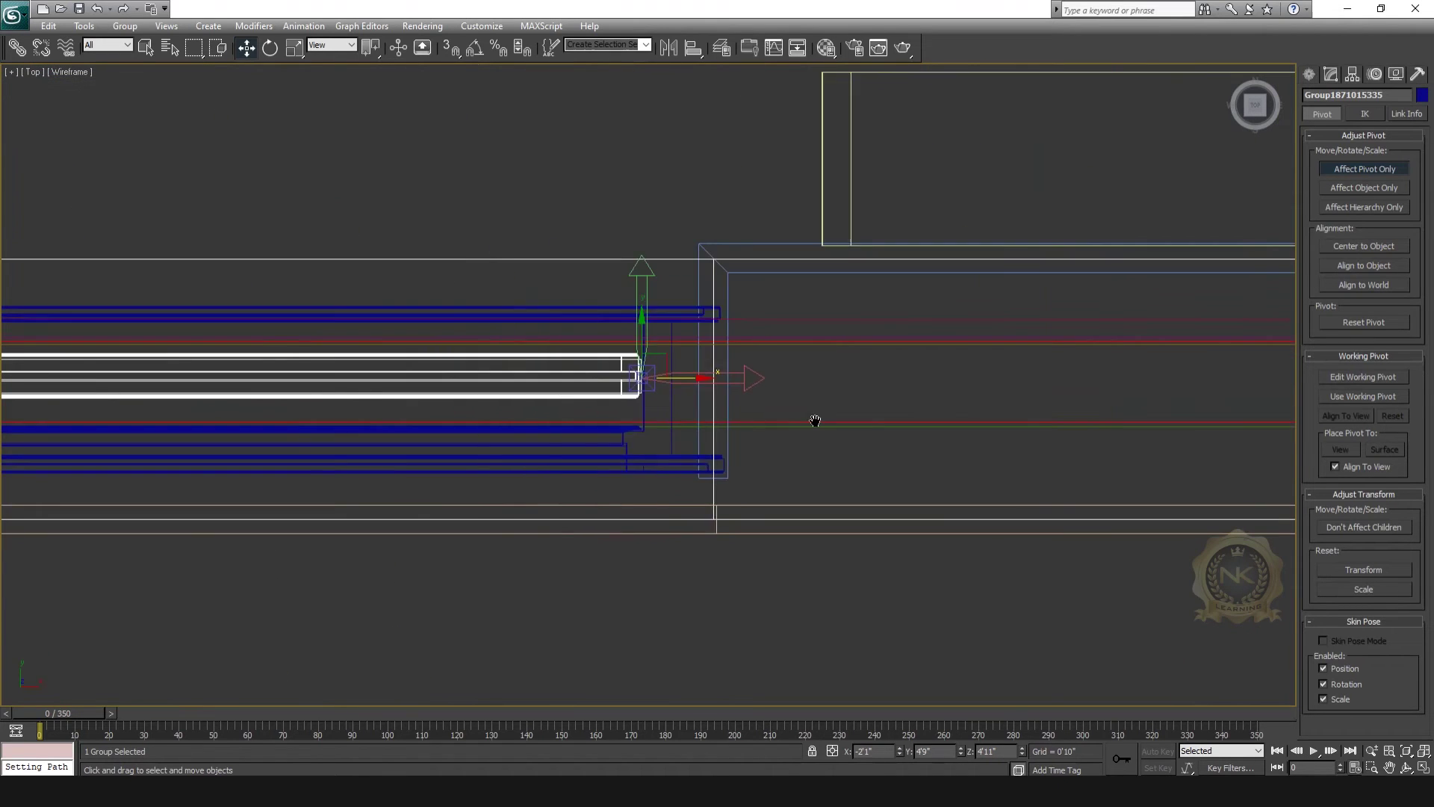
{"action": "scroll", "coordinate": [724, 419], "scroll_direction": "up", "scroll_amount": 4}
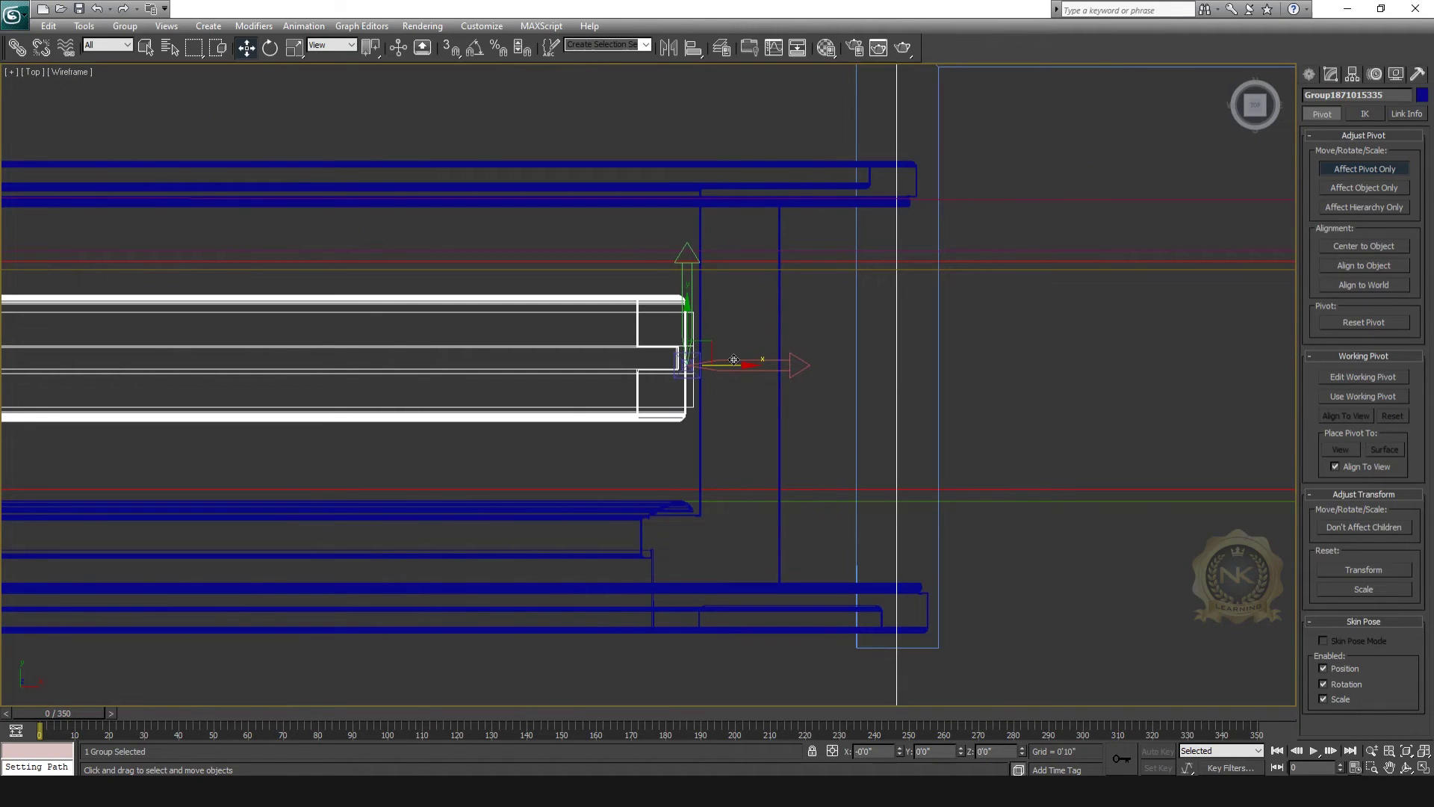
{"action": "scroll", "coordinate": [747, 368], "scroll_direction": "down", "scroll_amount": 3}
{"action": "scroll", "coordinate": [748, 369], "scroll_direction": "down", "scroll_amount": 3}
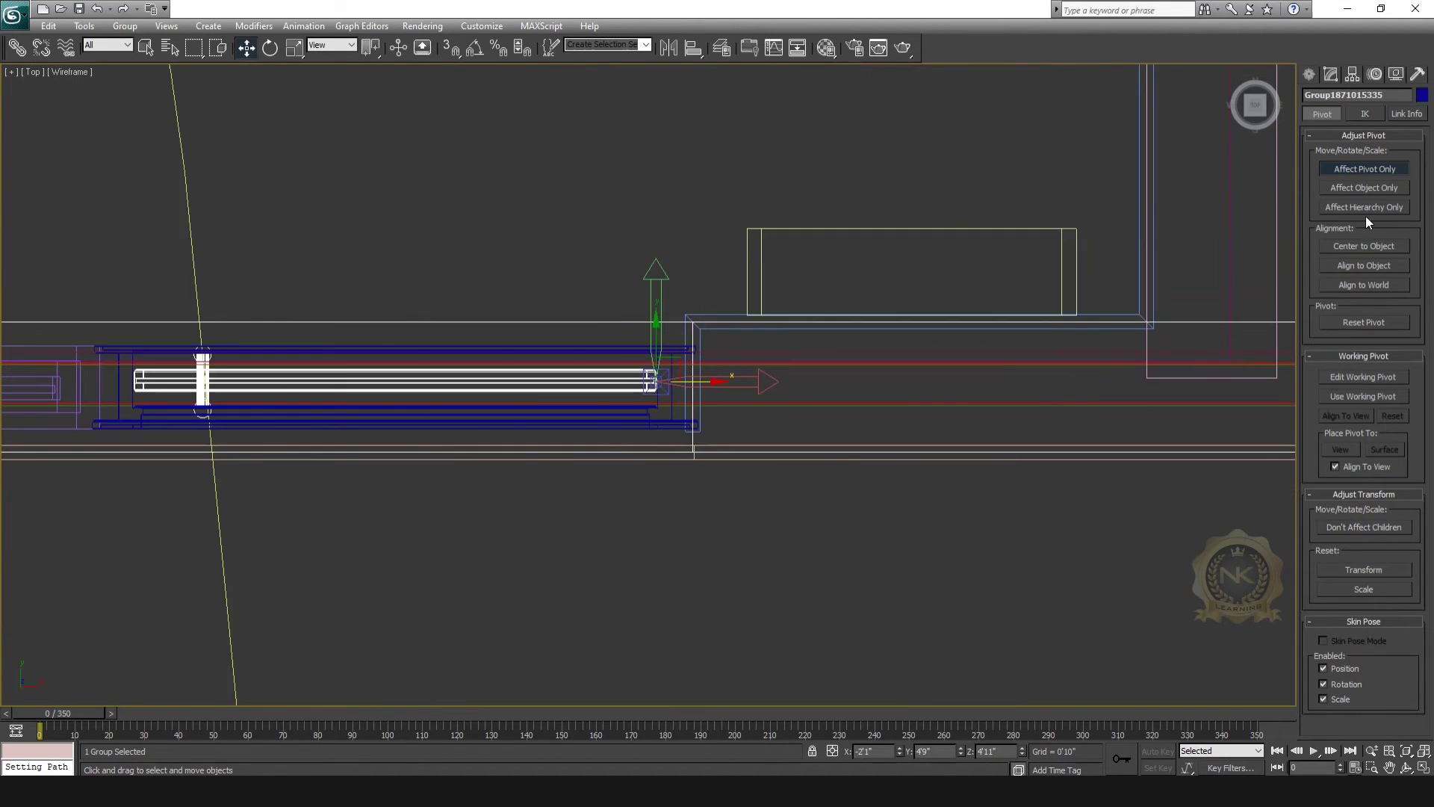
{"action": "left_click", "coordinate": [1373, 172]}
{"action": "scroll", "coordinate": [790, 437], "scroll_direction": "down", "scroll_amount": 3}
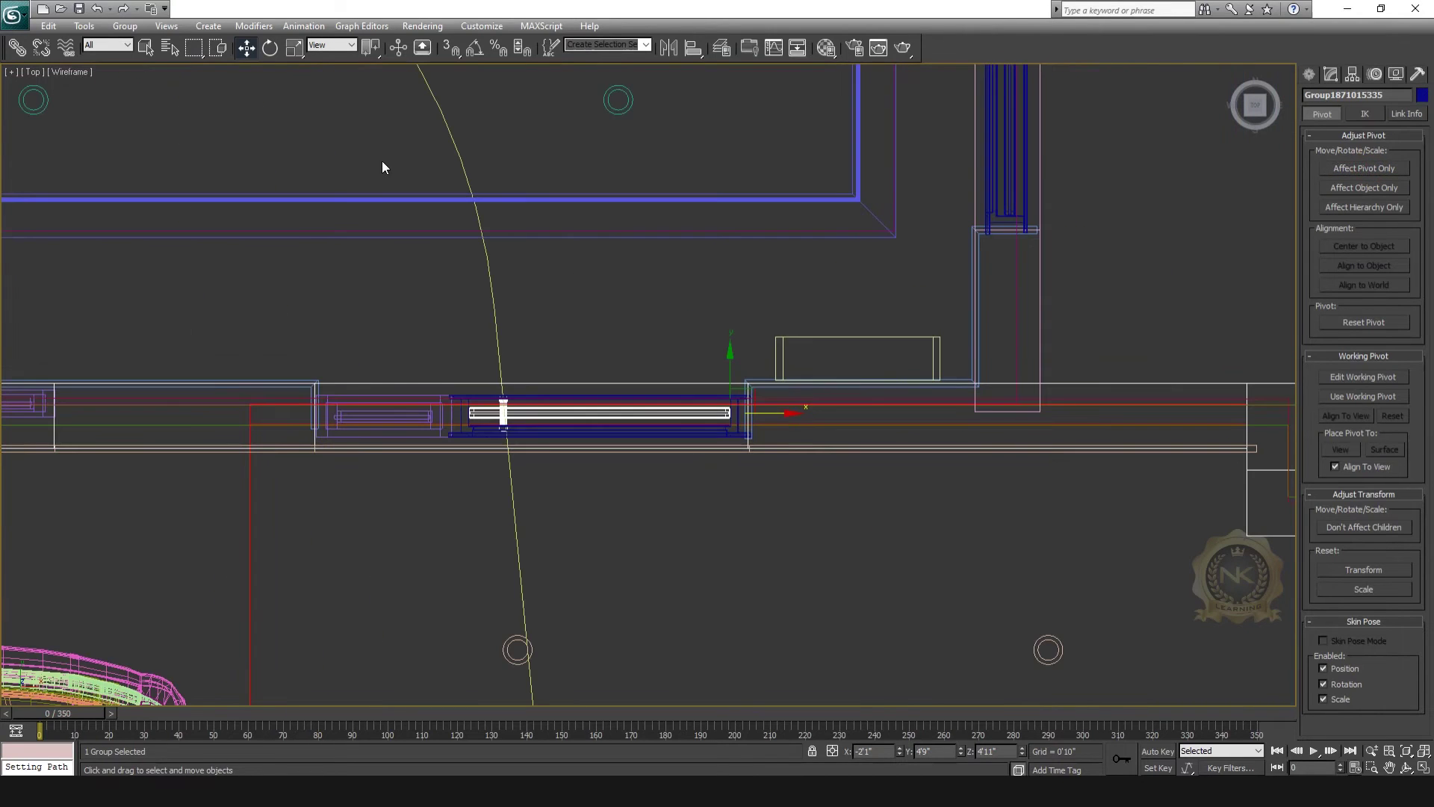
Activate Select and Rotate and preview a later frame through Camera001.
{"action": "left_click", "coordinate": [268, 49]}
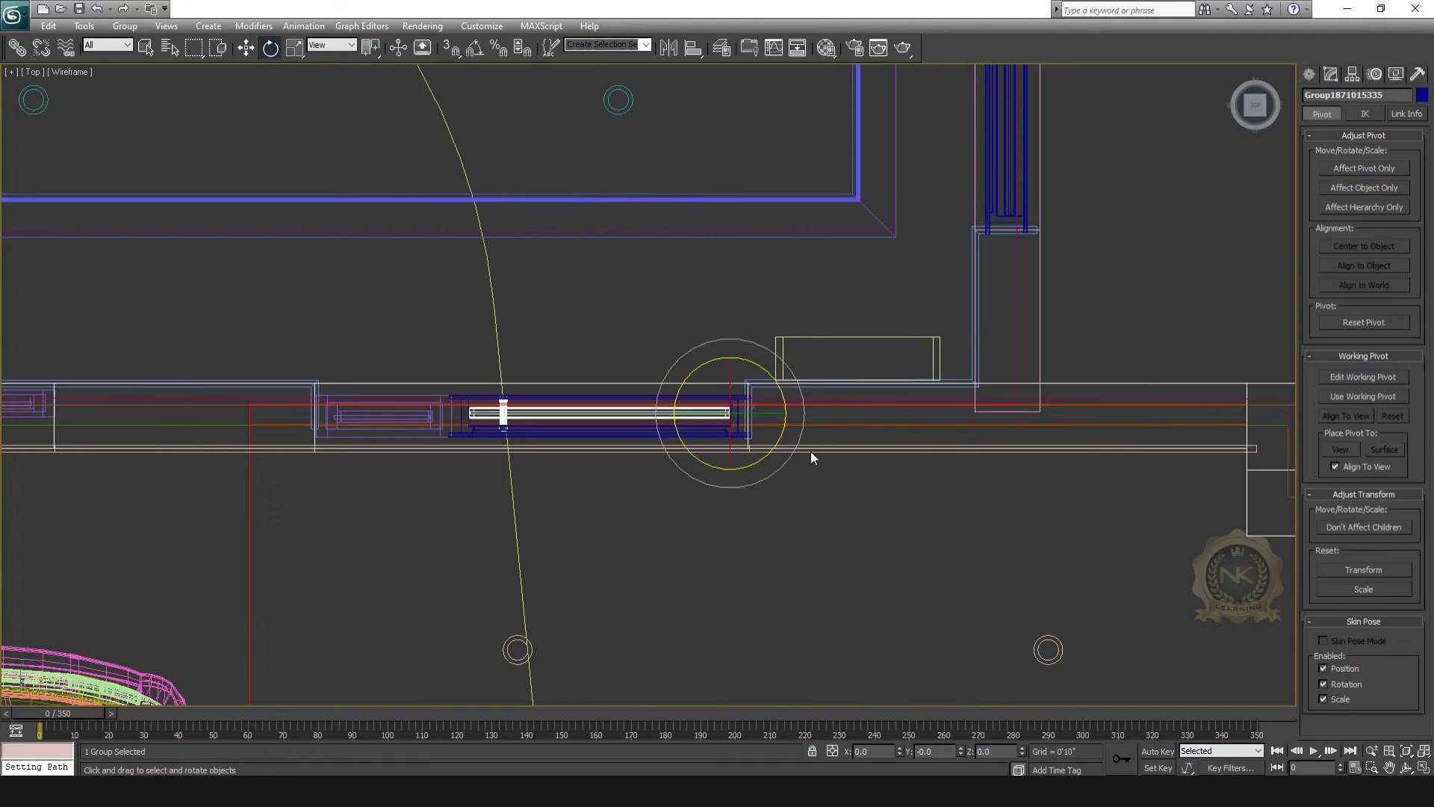
{"action": "scroll", "coordinate": [836, 446], "scroll_direction": "down", "scroll_amount": 2}
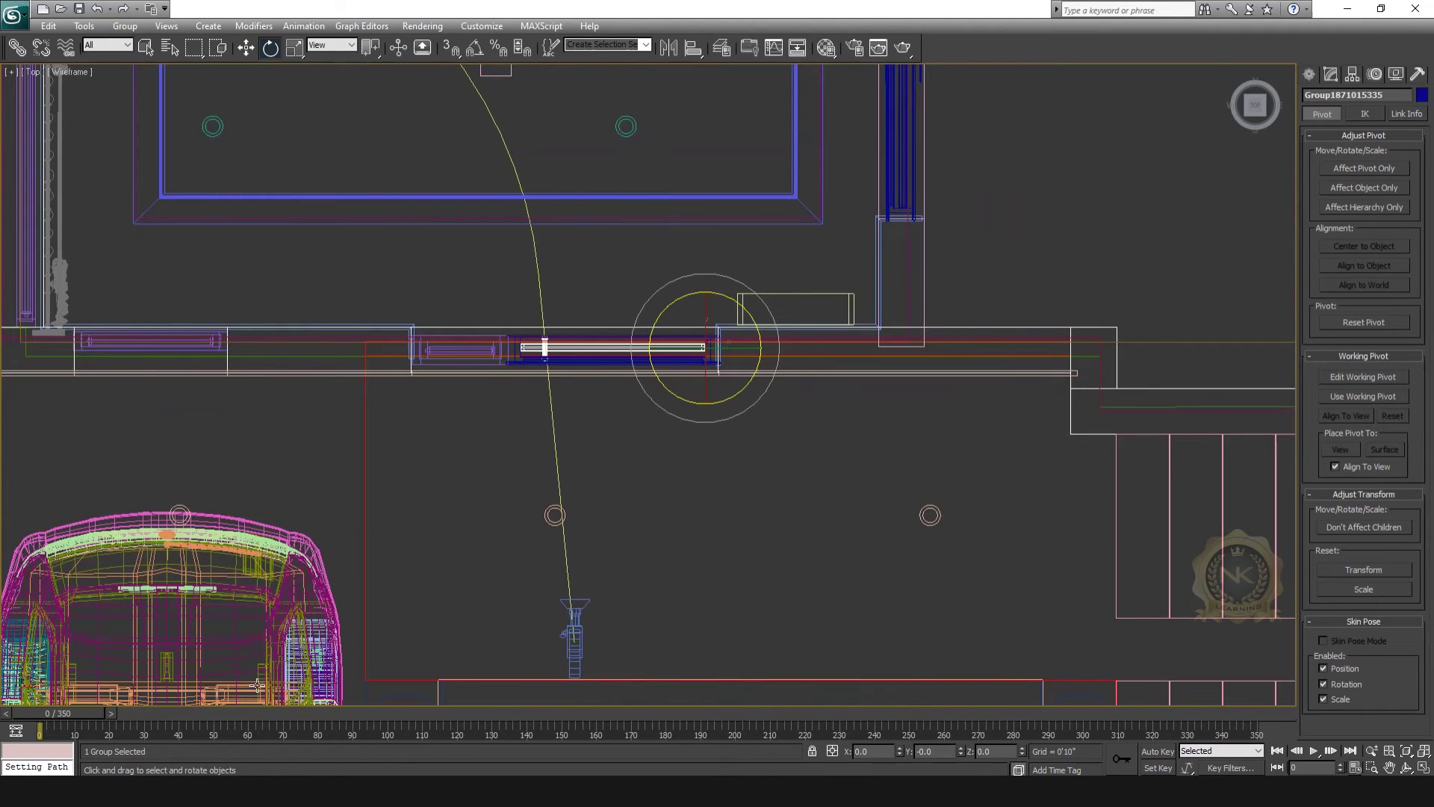
{"action": "middle_click_drag", "start_coordinate": [591, 637], "coordinate": [604, 602]}
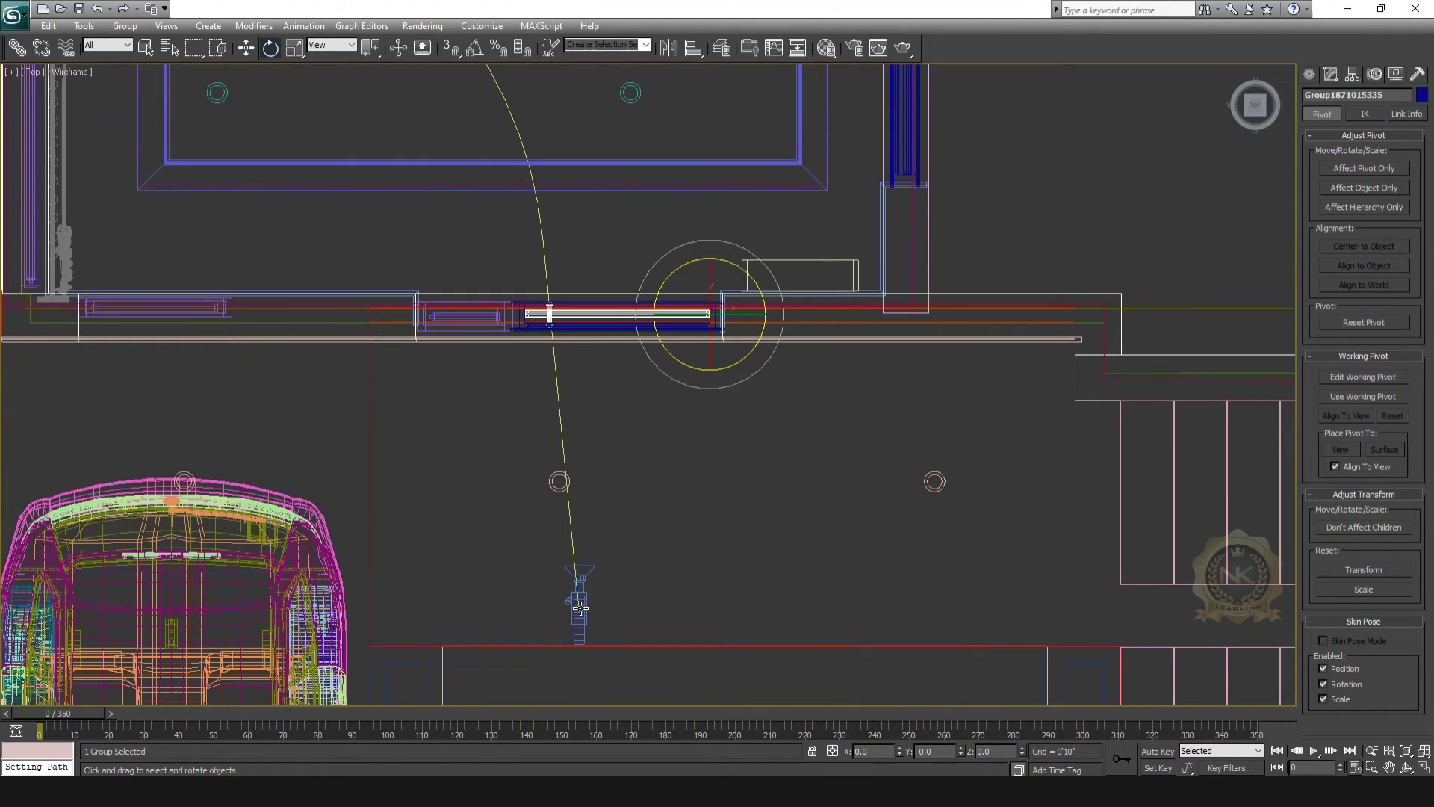
{"action": "key", "text": "alt+w"}
{"action": "key", "text": "alt+w"}
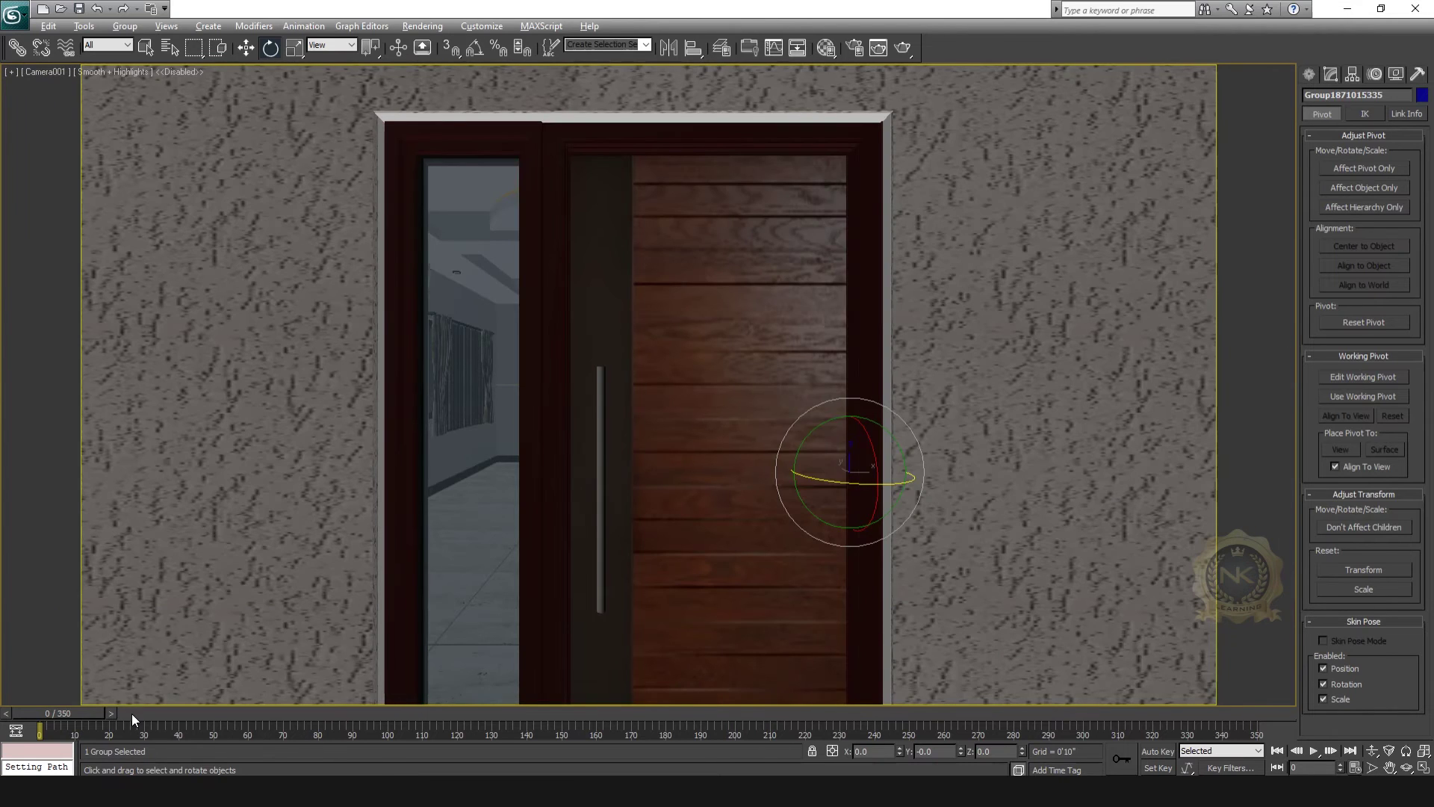
{"action": "mouse_move", "coordinate": [86, 709]}
{"action": "left_mouse_down"}
{"action": "mouse_move", "coordinate": [243, 712]}
{"action": "mouse_move", "coordinate": [71, 709]}
{"action": "left_mouse_up"}
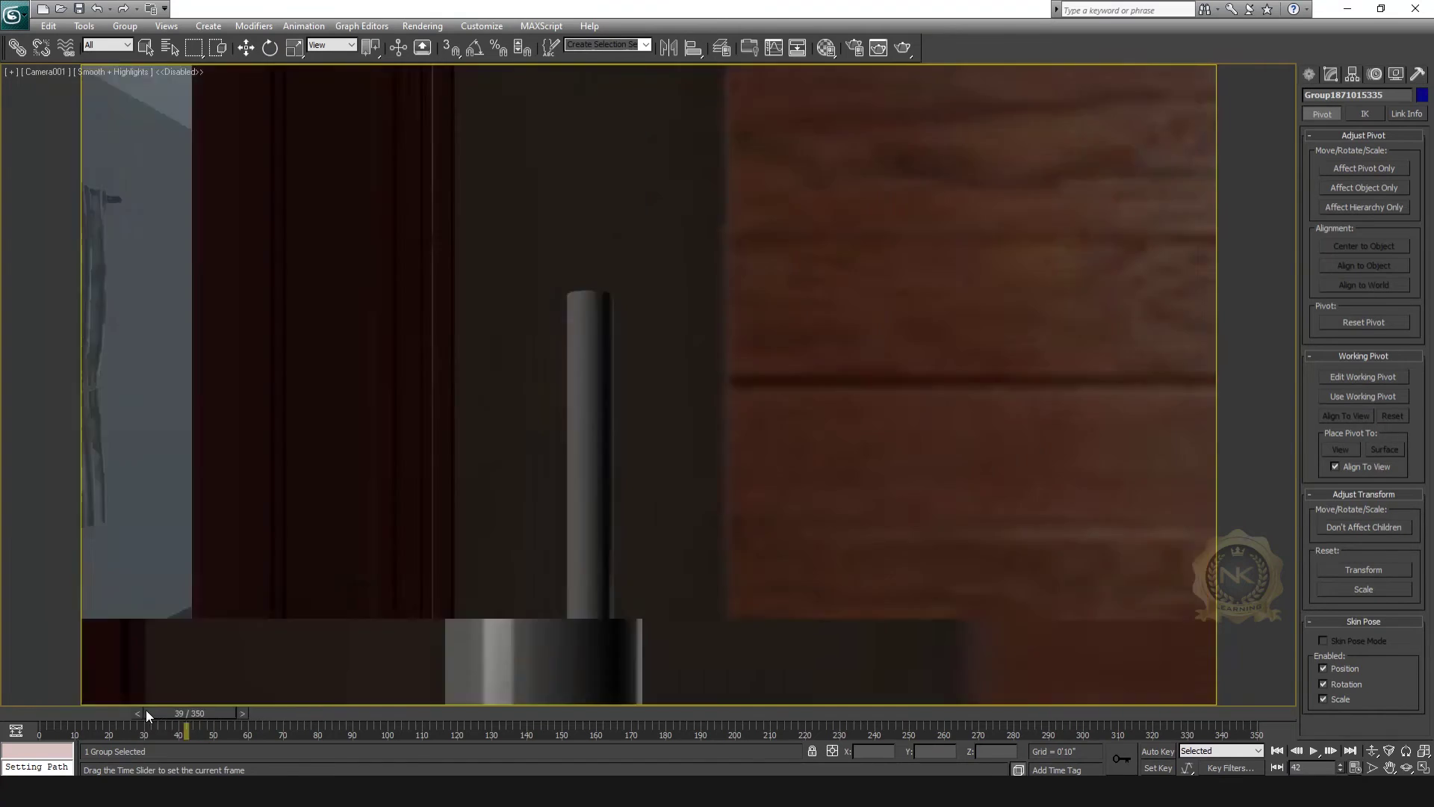
In the Top view, scrub the camera's approach to around frame 30, then rewind to frame 0.
{"action": "key", "text": "e"}
{"action": "key", "text": "alt+w"}
{"action": "key", "text": "alt+w"}
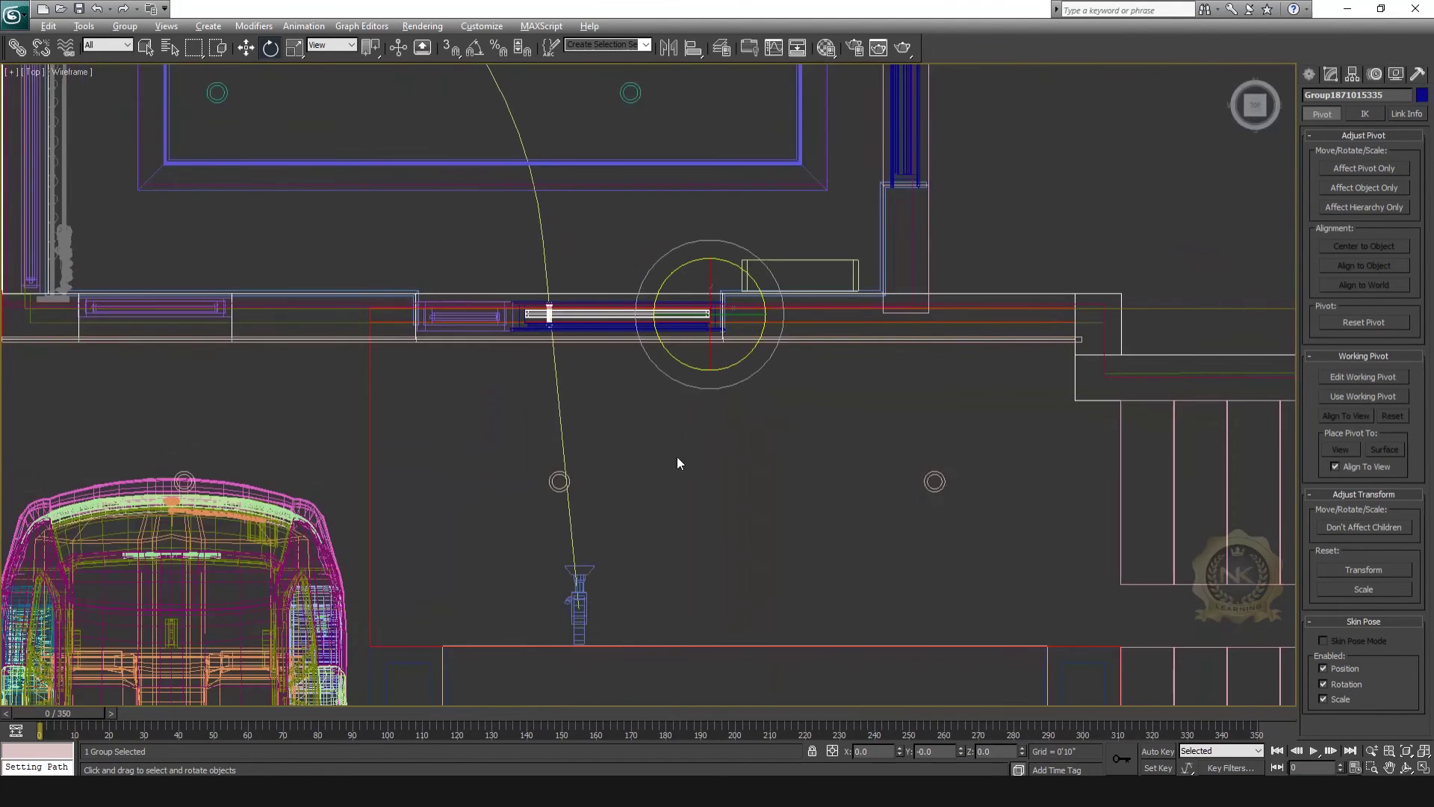
{"action": "left_click_drag", "start_coordinate": [89, 713], "coordinate": [174, 713]}
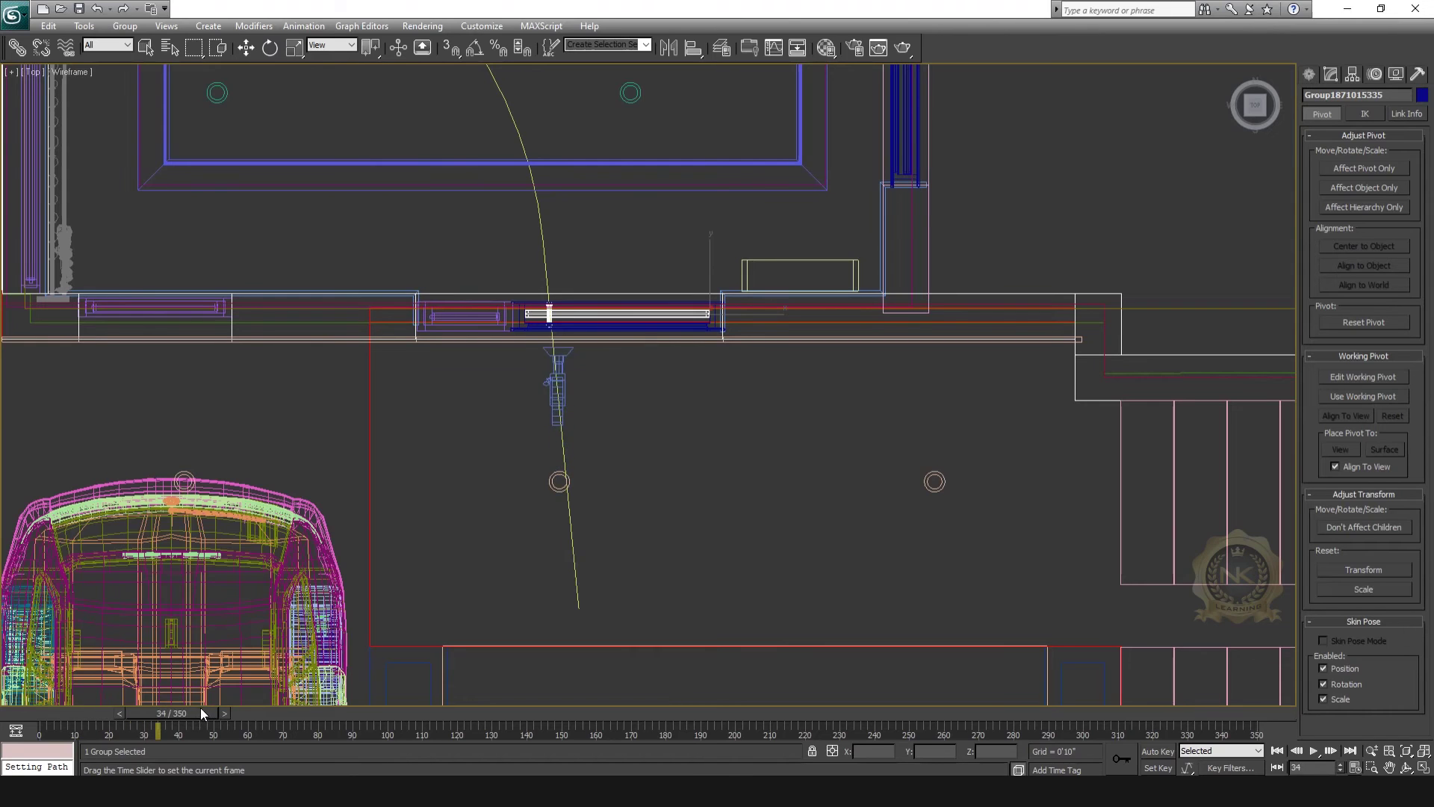
{"action": "left_click_drag", "start_coordinate": [199, 711], "coordinate": [189, 704]}
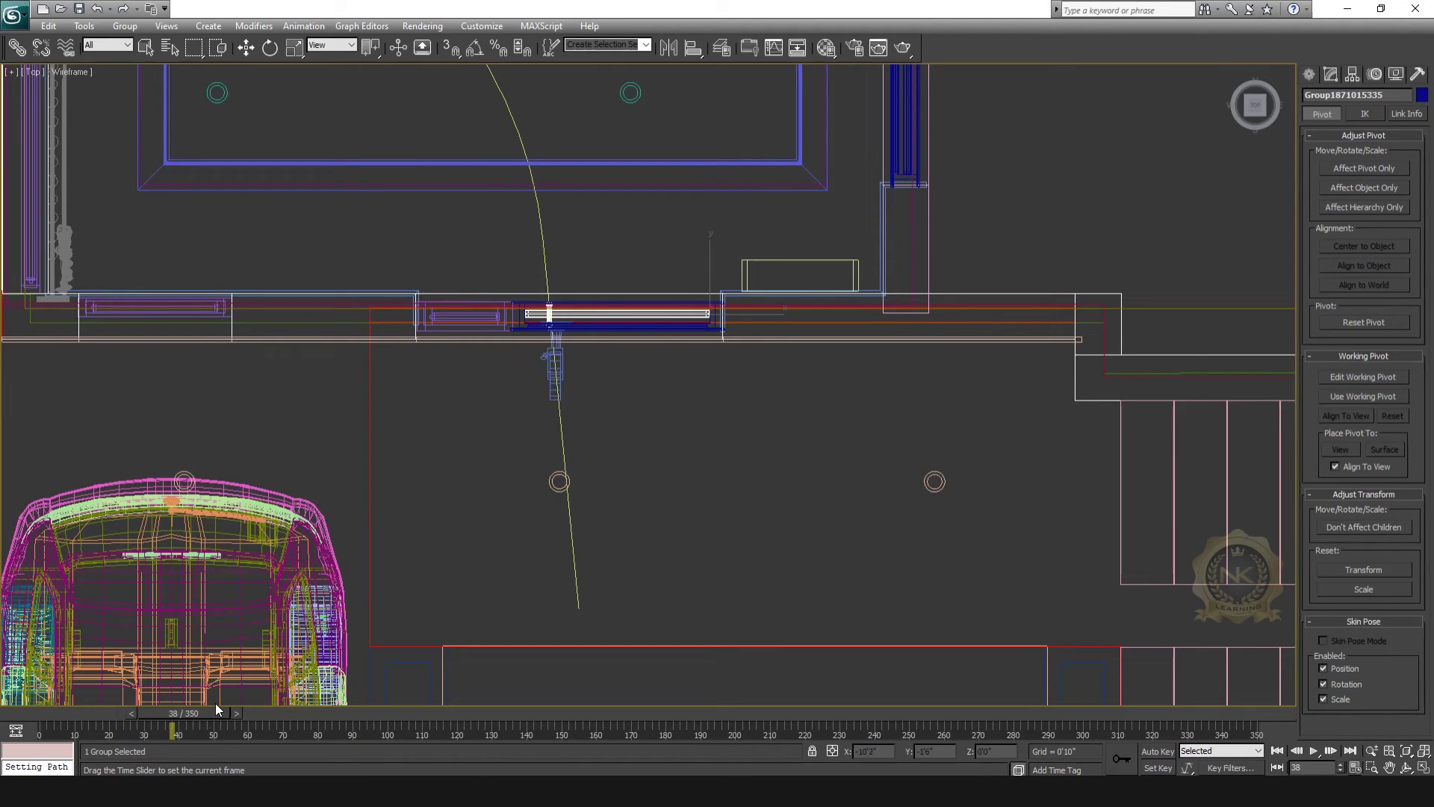
{"action": "left_click_drag", "start_coordinate": [189, 704], "coordinate": [190, 700]}
{"action": "left_click_drag", "start_coordinate": [65, 701], "coordinate": [34, 707]}
{"action": "key", "text": "e"}
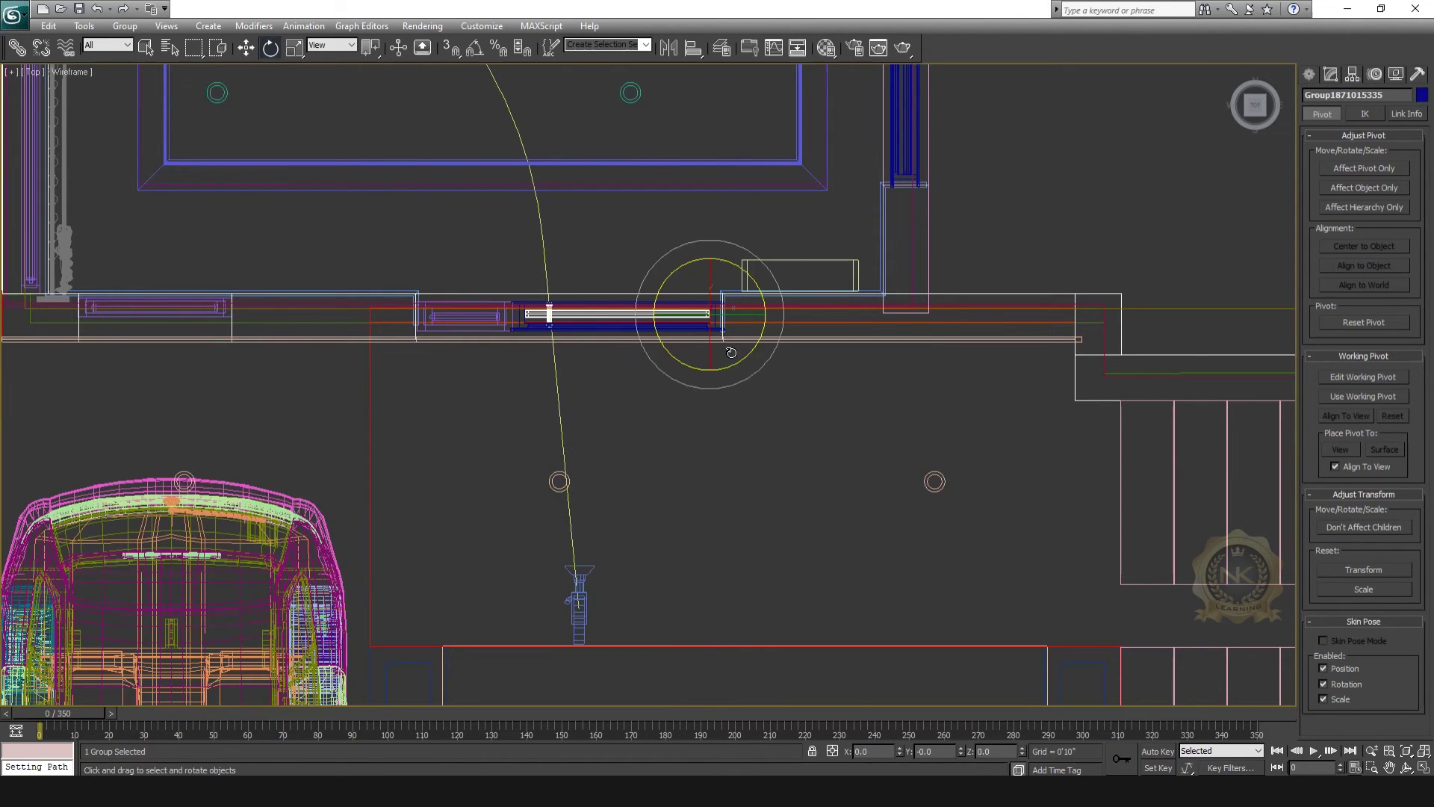
With Auto Key at frame 30, rotate the door about -90° on Z, position it, and set a key.
{"action": "left_click", "coordinate": [1158, 752]}
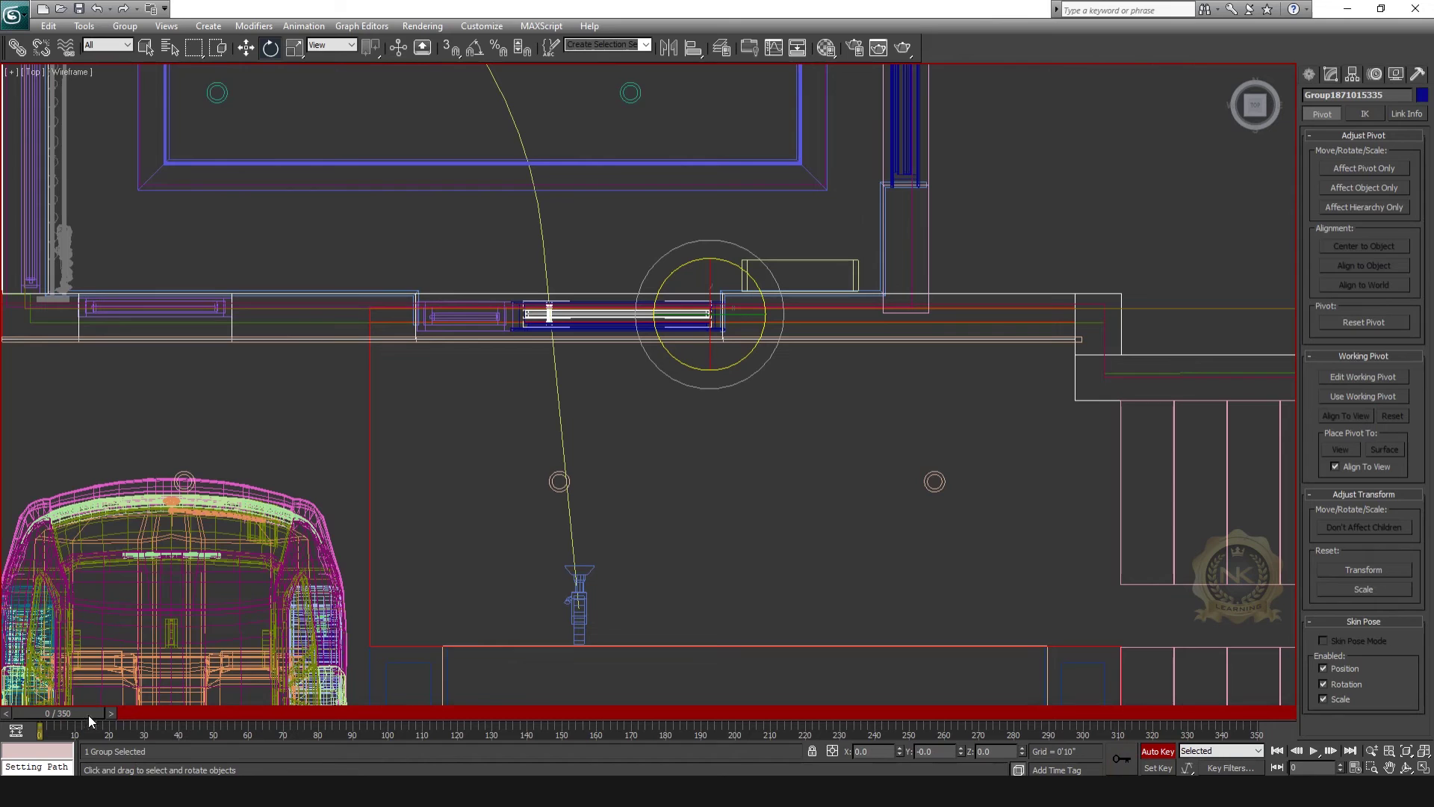
{"action": "left_click_drag", "start_coordinate": [74, 712], "coordinate": [118, 713]}
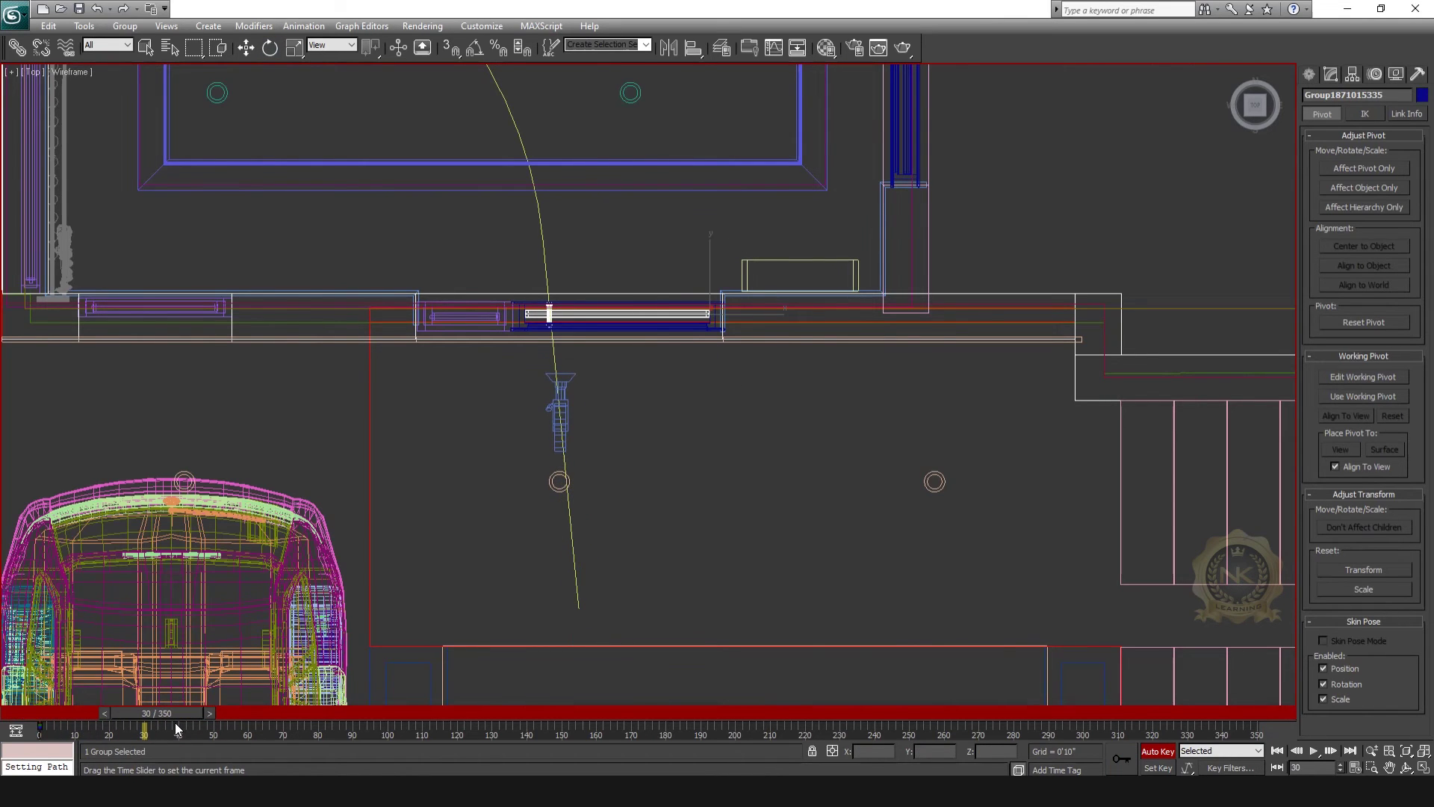
{"action": "key", "text": "e"}
{"action": "left_click_drag", "start_coordinate": [779, 287], "coordinate": [857, 398]}
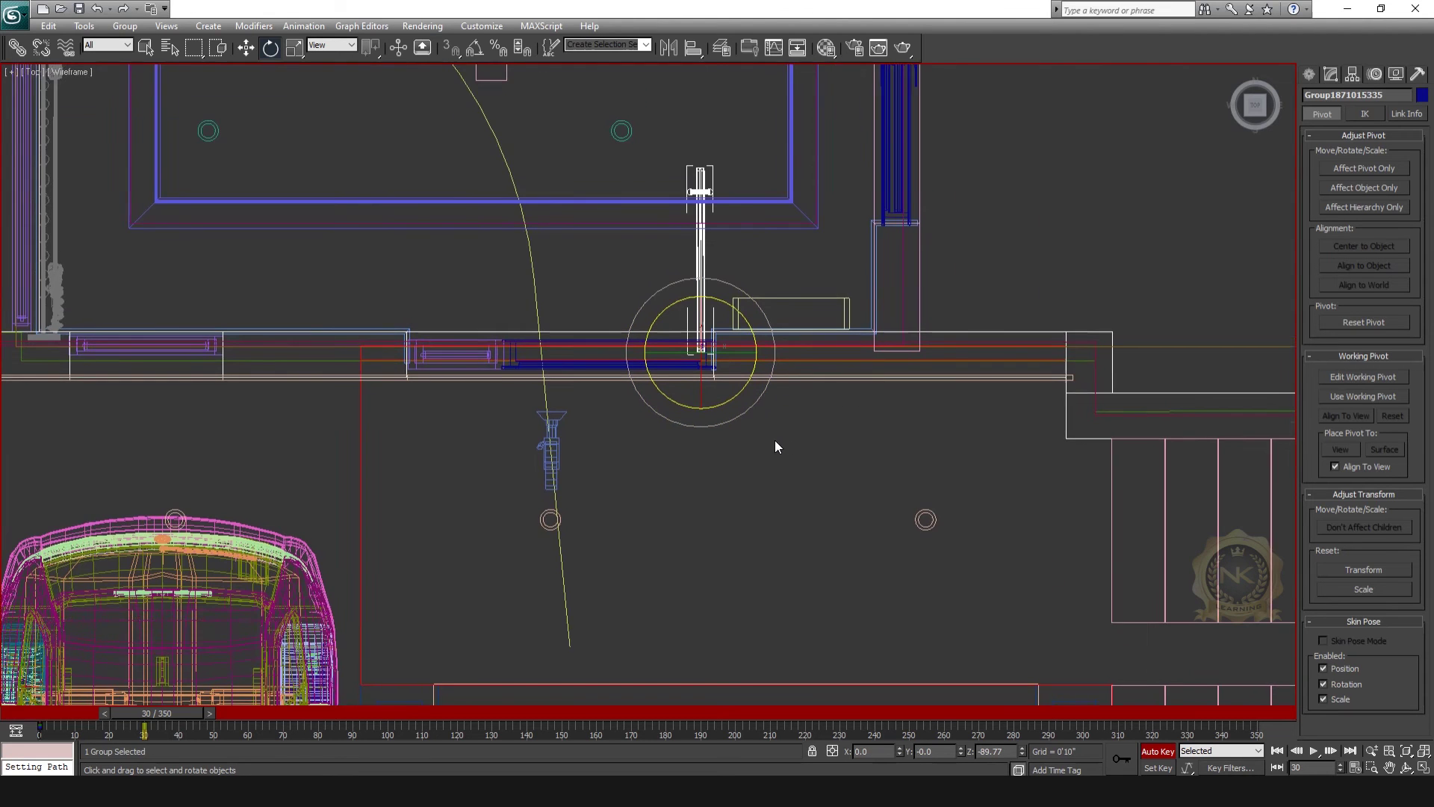
{"action": "scroll", "coordinate": [775, 444], "scroll_direction": "up", "scroll_amount": 5}
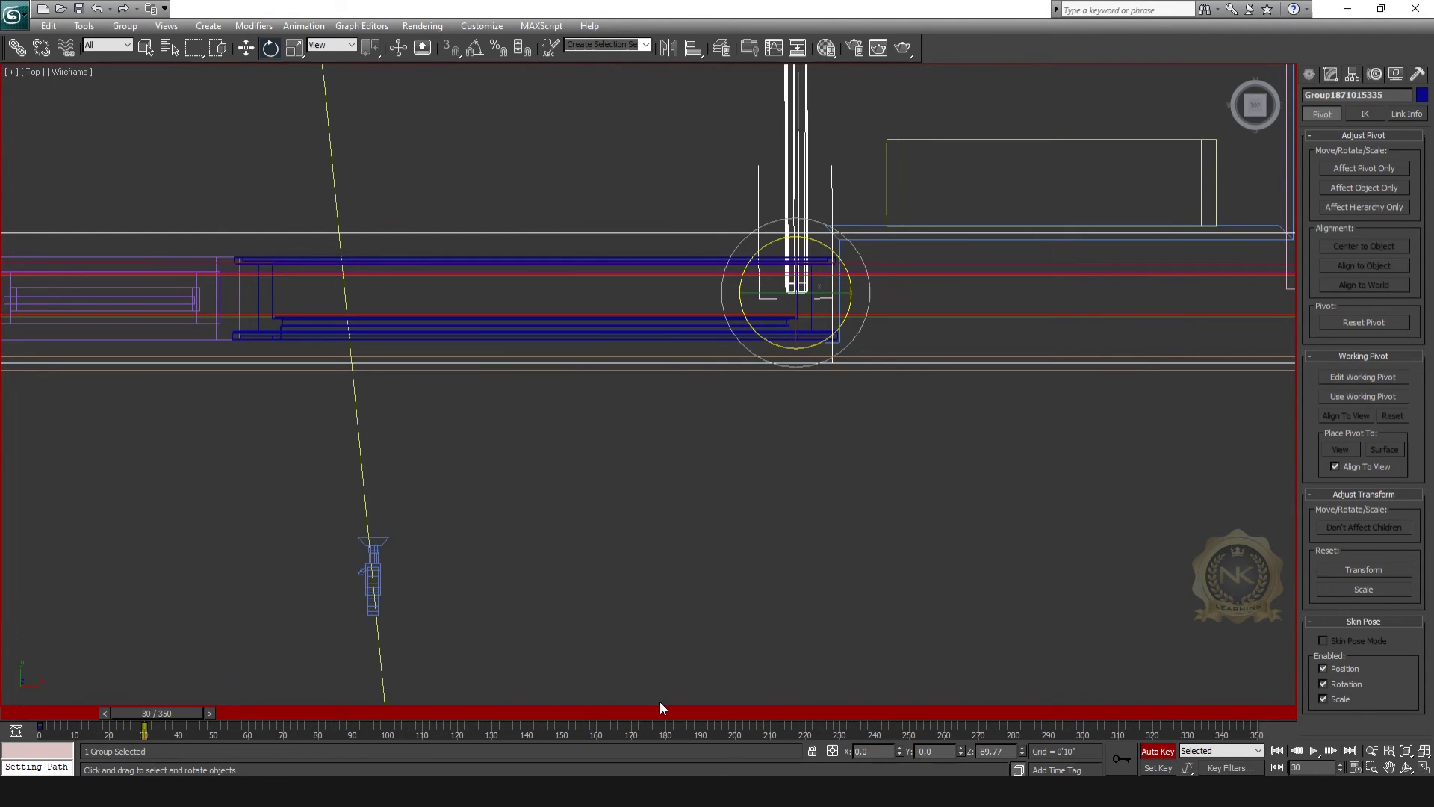
{"action": "key", "text": "w"}
{"action": "scroll", "coordinate": [836, 460], "scroll_direction": "up", "scroll_amount": 3}
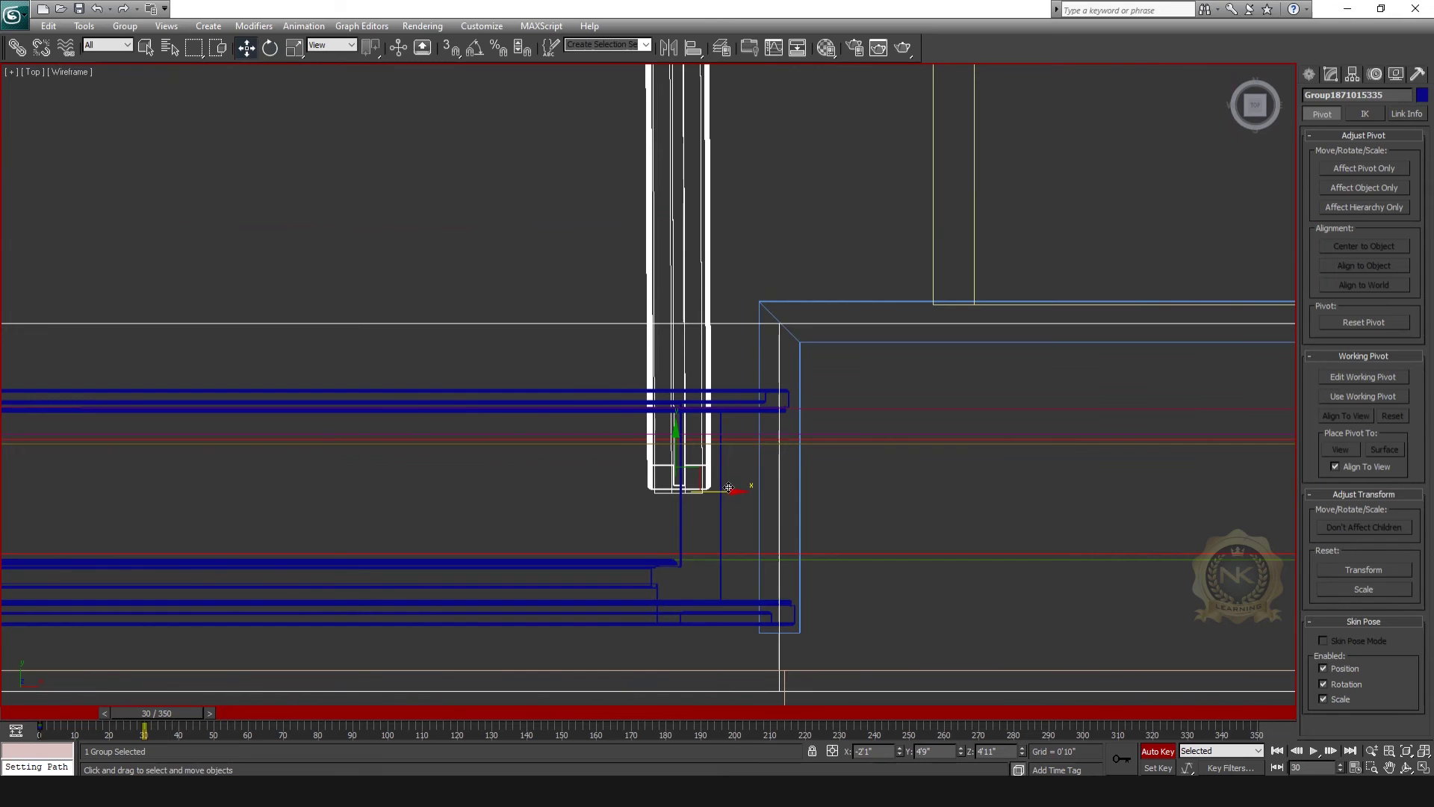
{"action": "left_click_drag", "start_coordinate": [725, 492], "coordinate": [698, 490]}
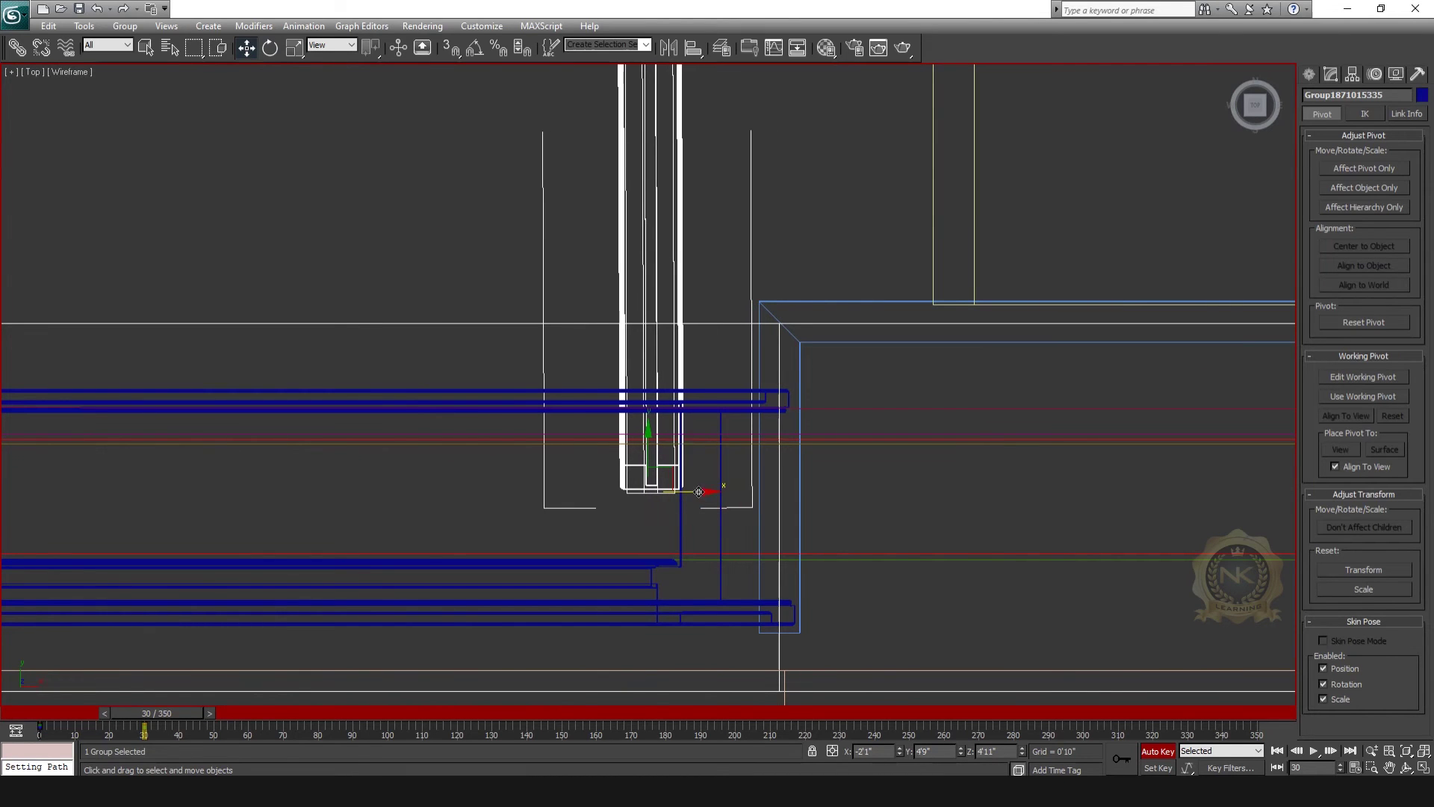
{"action": "scroll", "coordinate": [696, 538], "scroll_direction": "down", "scroll_amount": 4}
{"action": "middle_click_drag", "start_coordinate": [695, 538], "coordinate": [652, 614]}
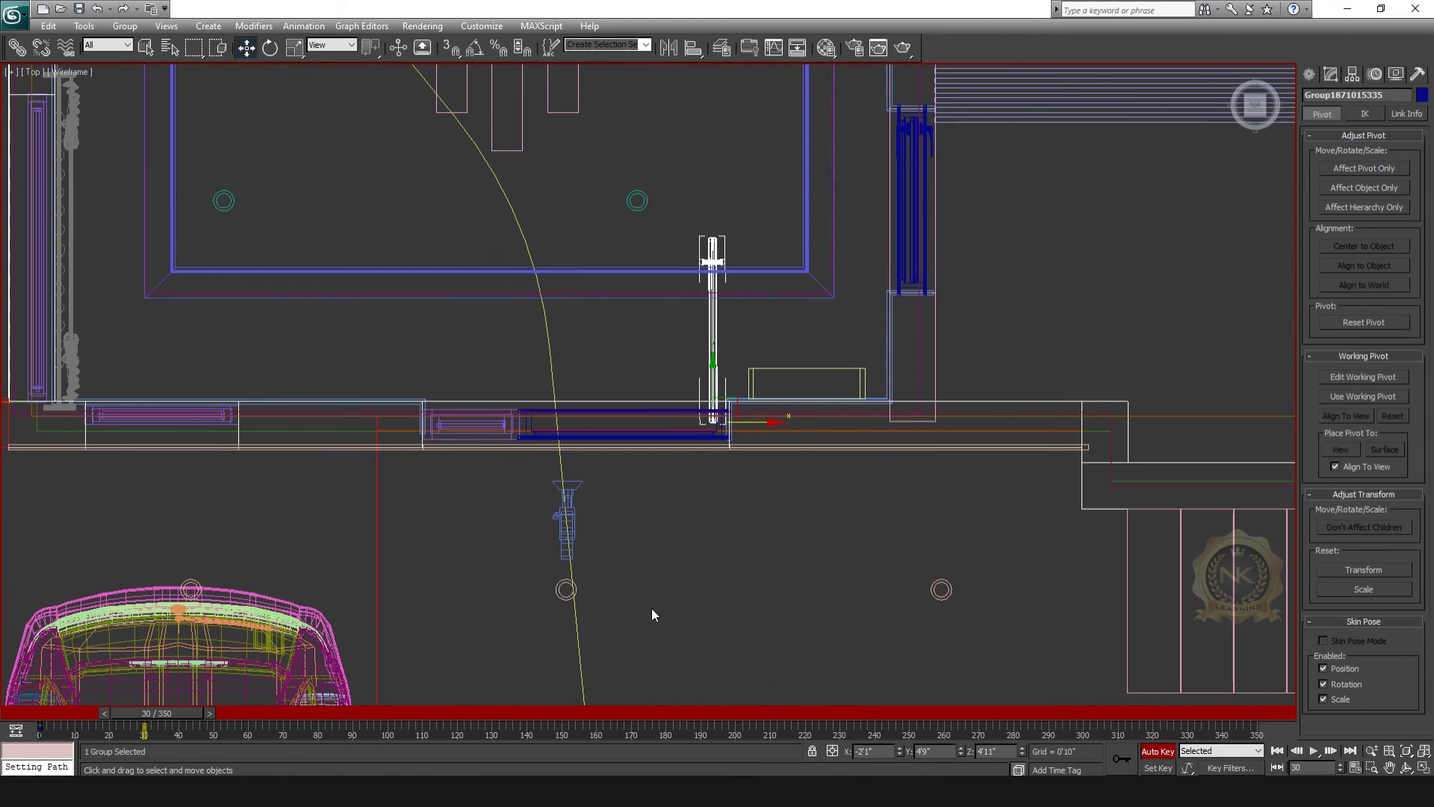
{"action": "left_click", "coordinate": [1118, 757]}
Turn off Auto Key and scrub through Camera001 to preview the door opening.
{"action": "left_click", "coordinate": [1155, 753]}
{"action": "left_click_drag", "start_coordinate": [185, 714], "coordinate": [39, 714]}
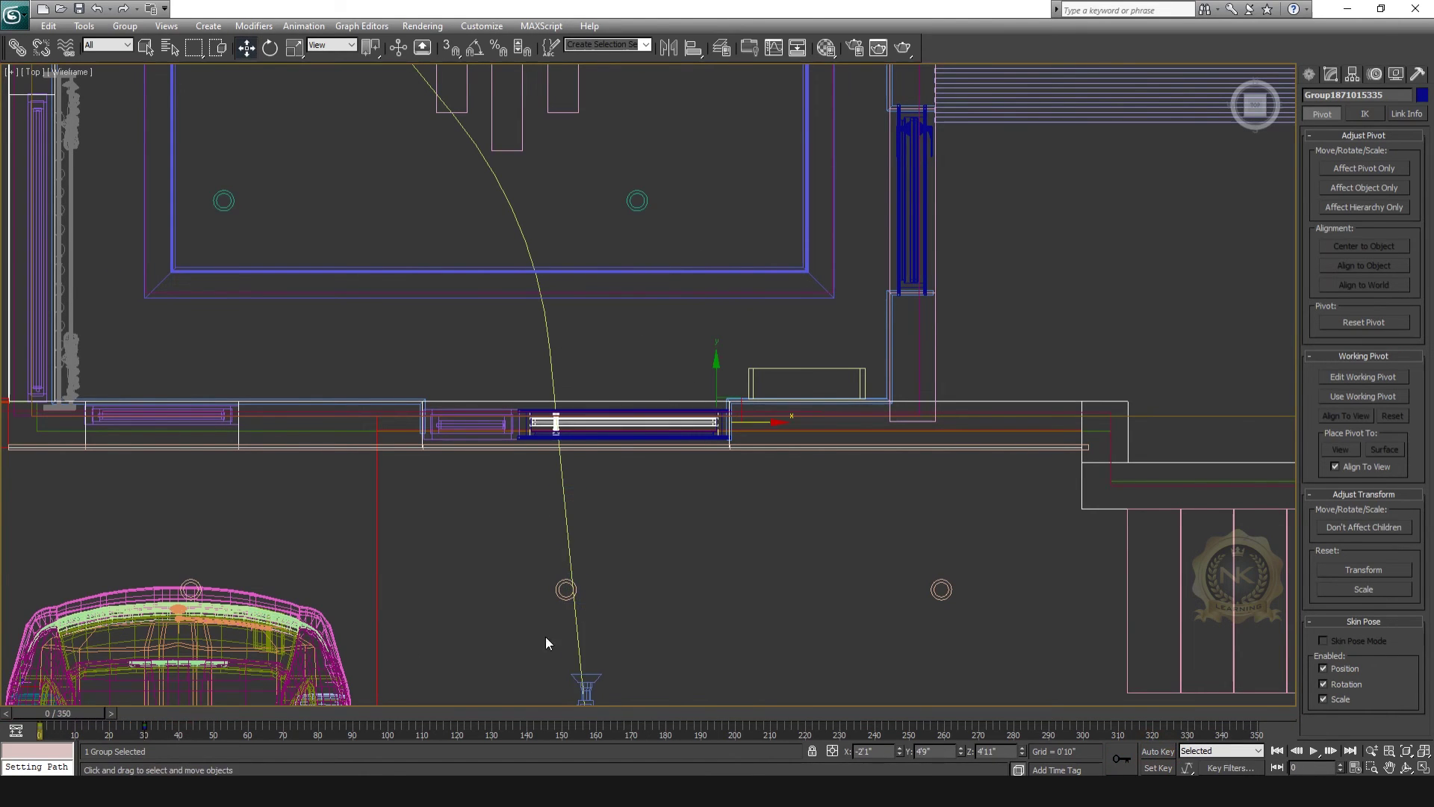
{"action": "key", "text": "alt+w"}
{"action": "key", "text": "alt+w"}
{"action": "mouse_move", "coordinate": [64, 715]}
{"action": "left_mouse_down"}
{"action": "mouse_move", "coordinate": [94, 726]}
{"action": "mouse_move", "coordinate": [19, 729]}
{"action": "mouse_move", "coordinate": [109, 741]}
{"action": "left_mouse_up"}
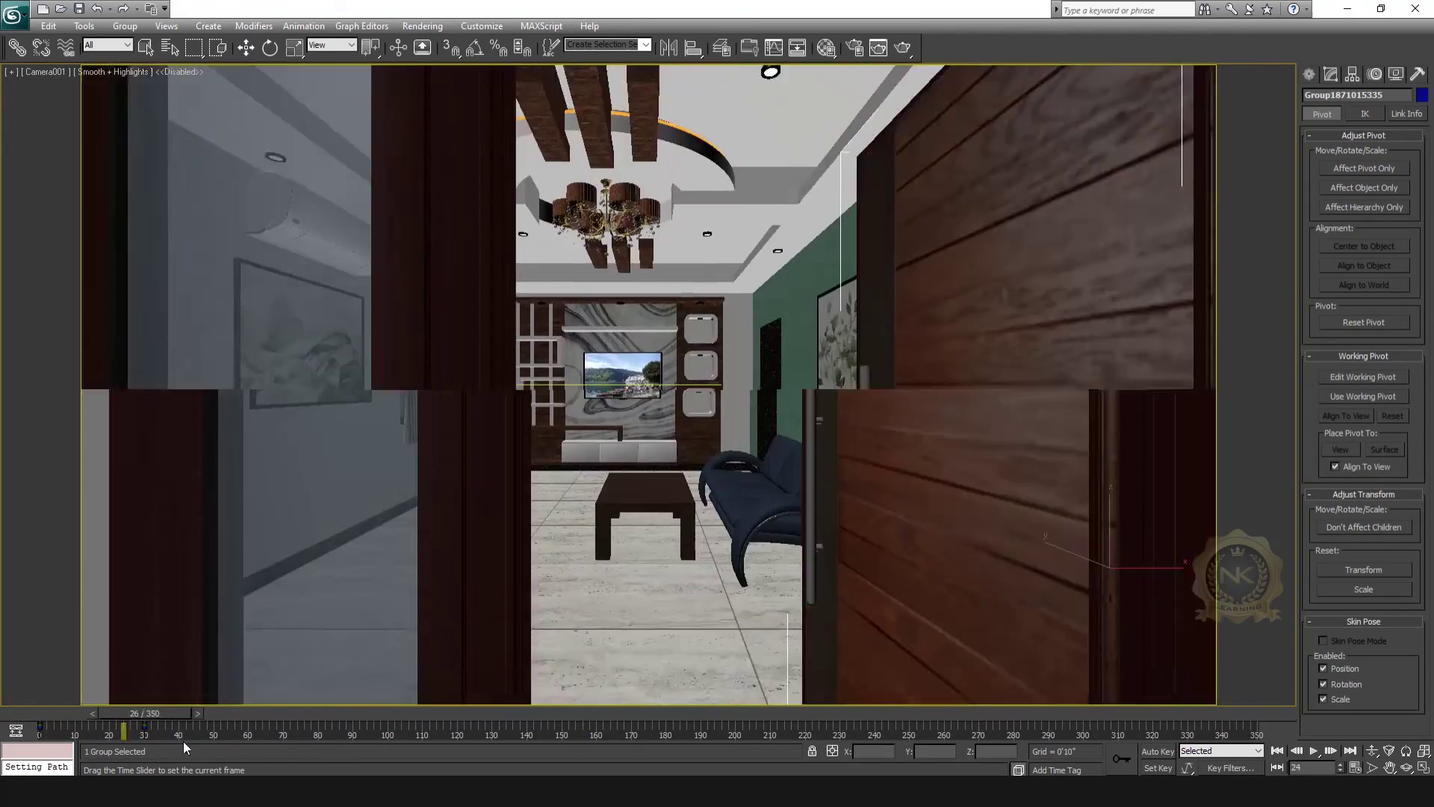
{"action": "left_click_drag", "start_coordinate": [108, 740], "coordinate": [256, 741]}
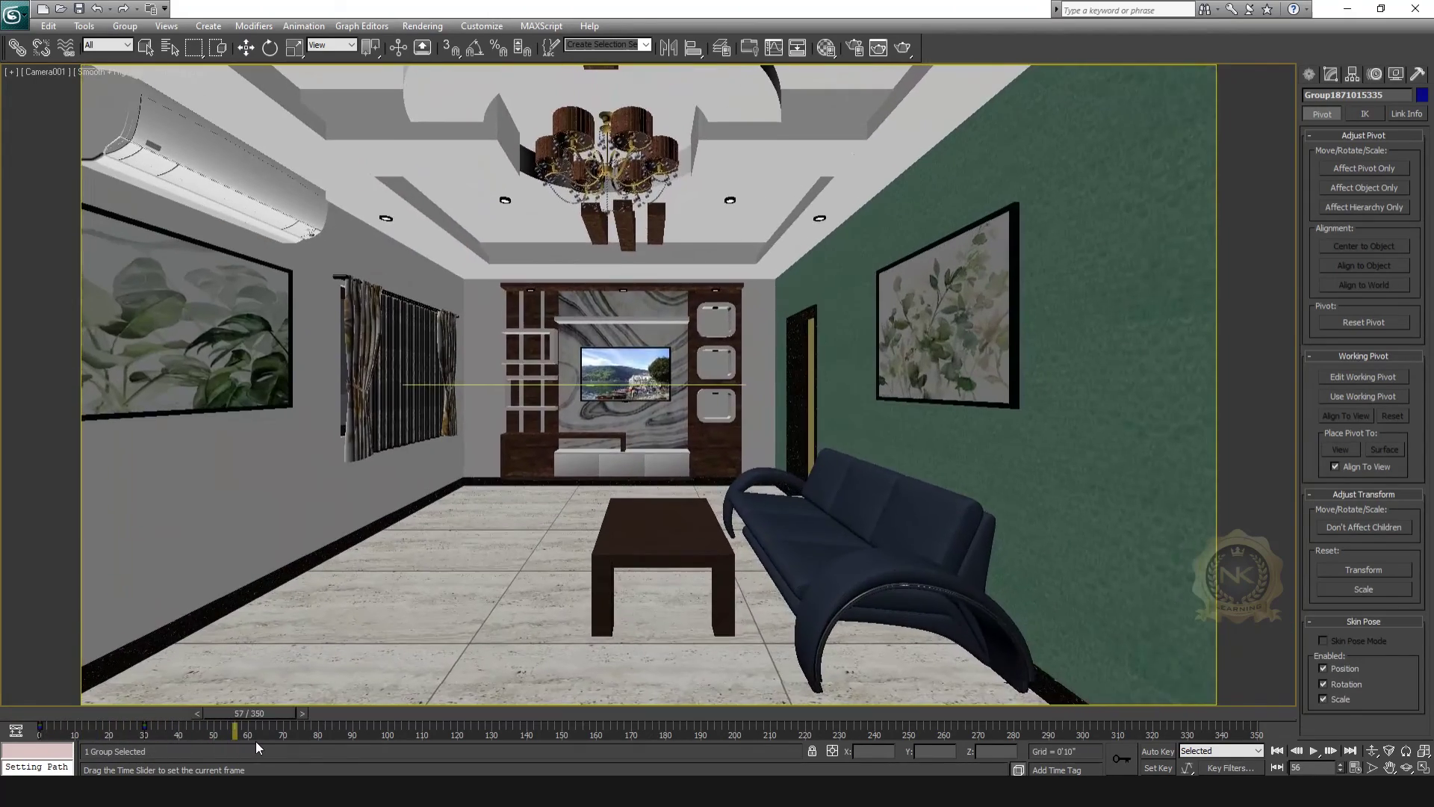
Deselect the door group in the Top view, rewind to frame 0, and play the walkthrough.
{"action": "key", "text": "alt+w"}
{"action": "key", "text": "alt+w"}
{"action": "left_click", "coordinate": [1083, 282]}
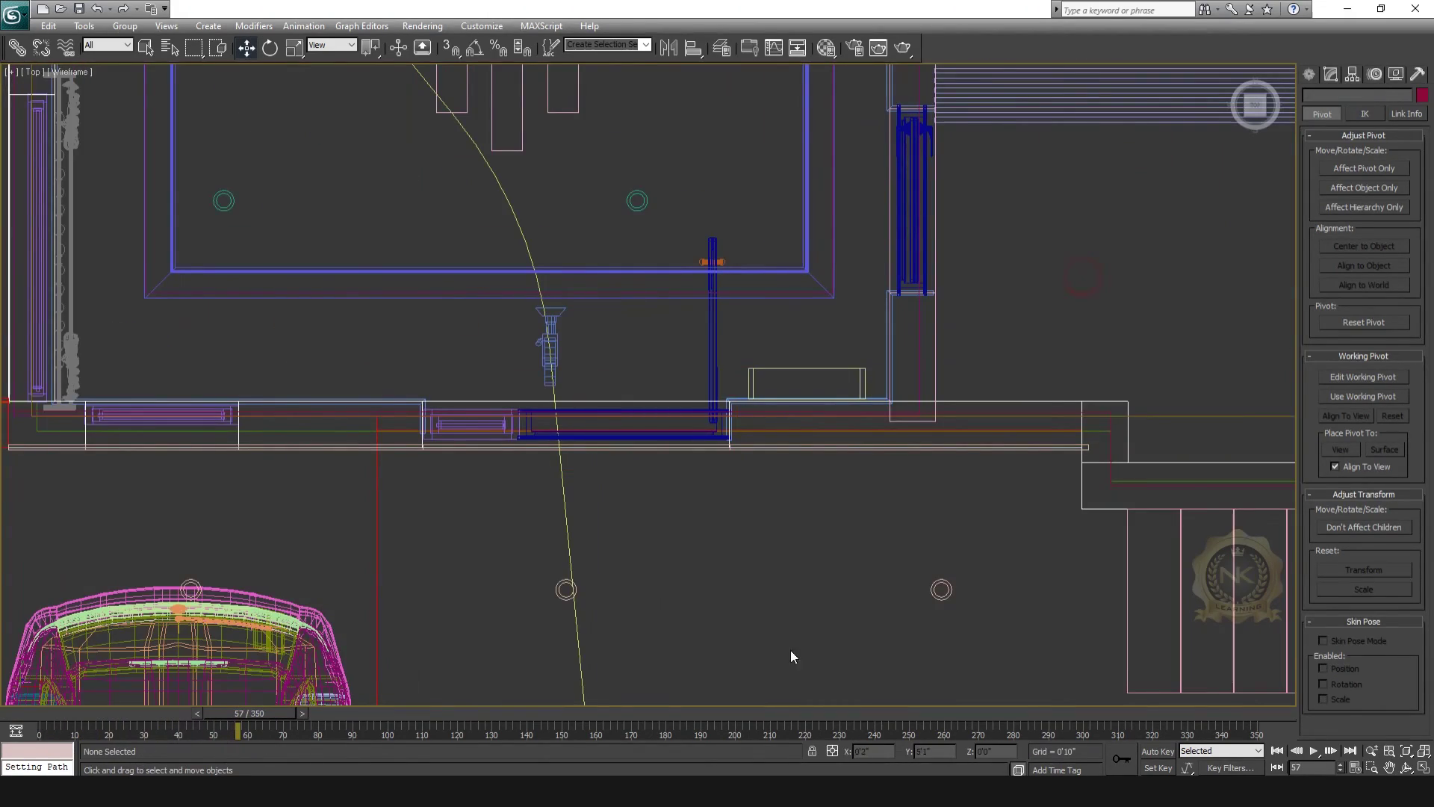
{"action": "key", "text": "alt+w"}
{"action": "key", "text": "alt+w"}
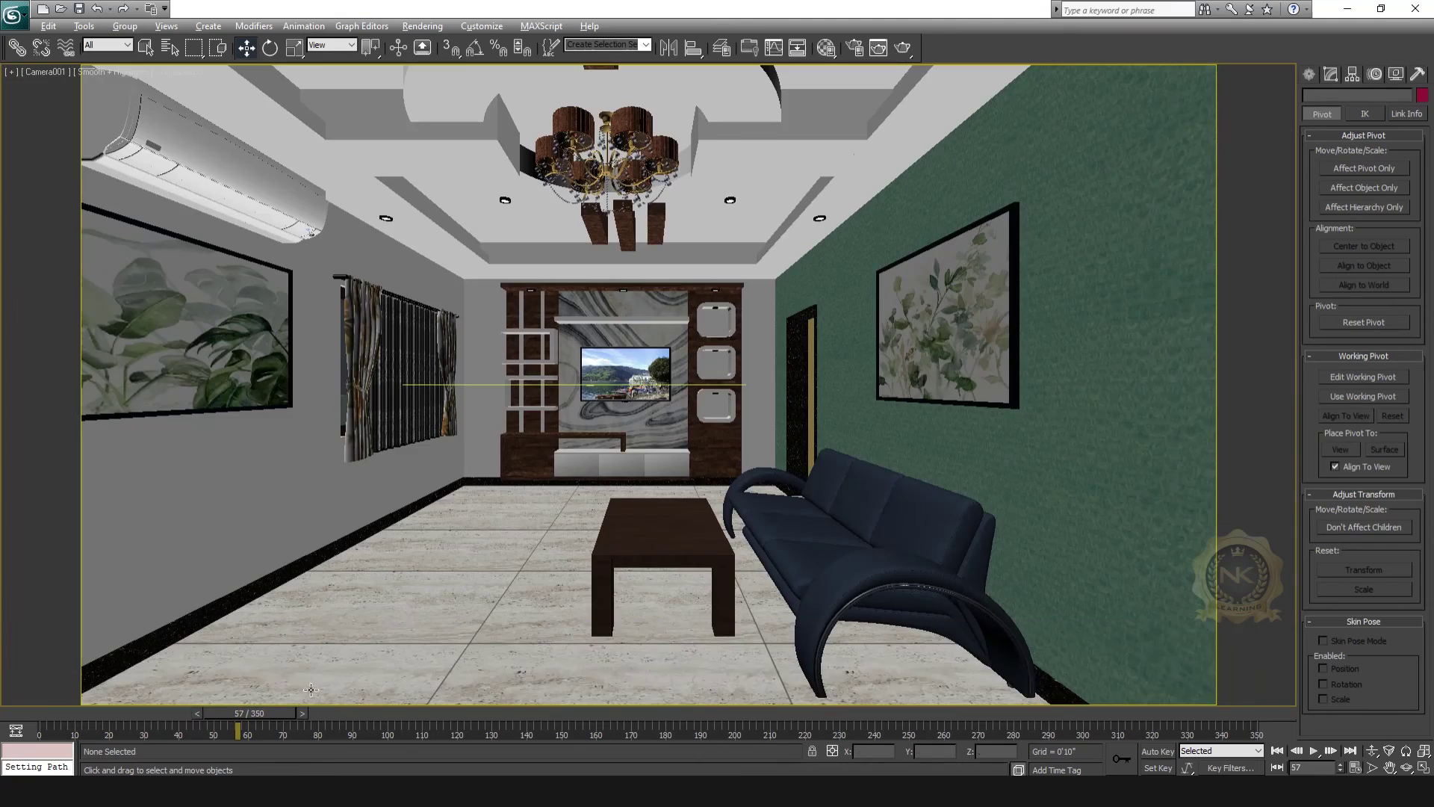
{"action": "mouse_move", "coordinate": [268, 713]}
{"action": "left_mouse_down"}
{"action": "mouse_move", "coordinate": [82, 707]}
{"action": "mouse_move", "coordinate": [113, 729]}
{"action": "left_mouse_up"}
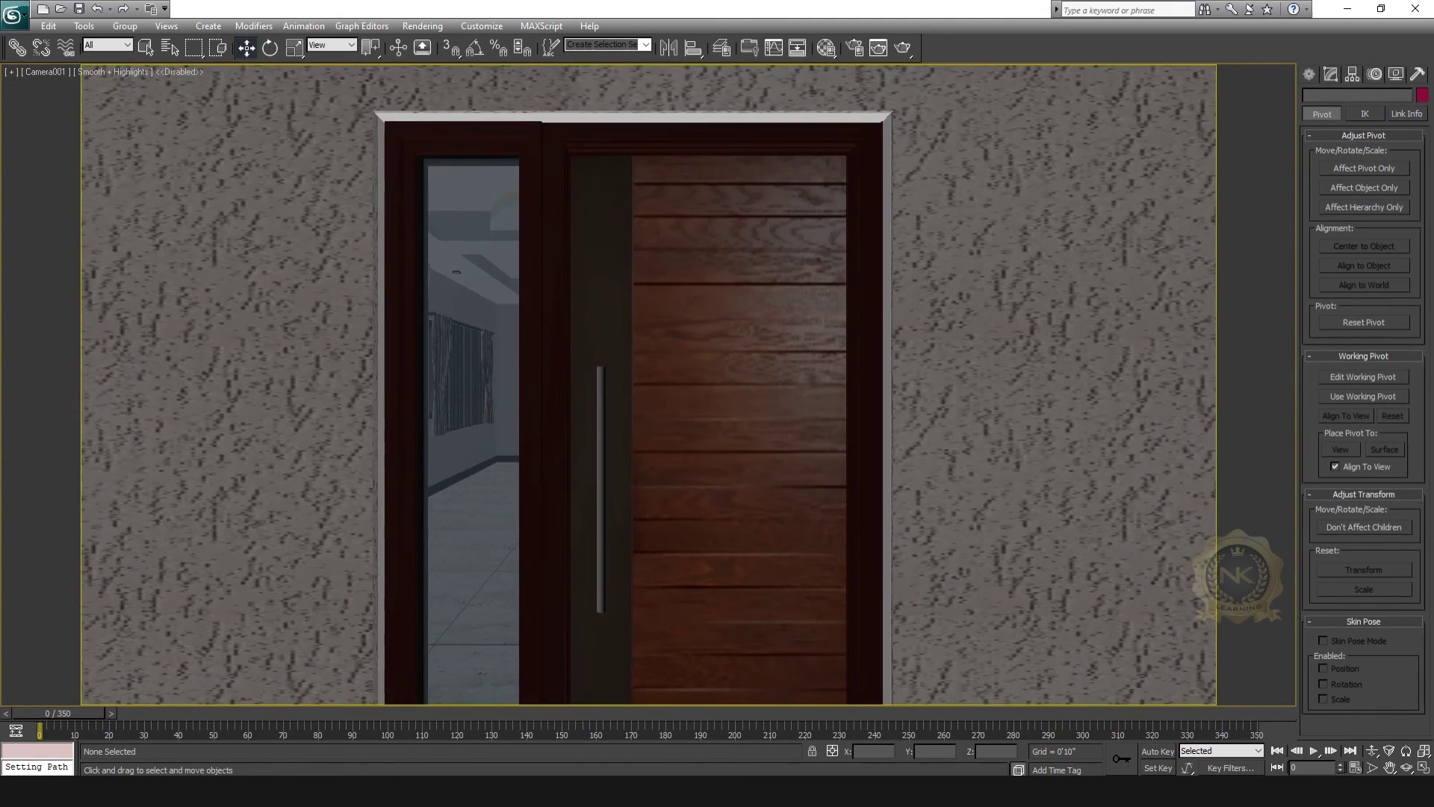
{"action": "left_click", "coordinate": [1314, 752]}
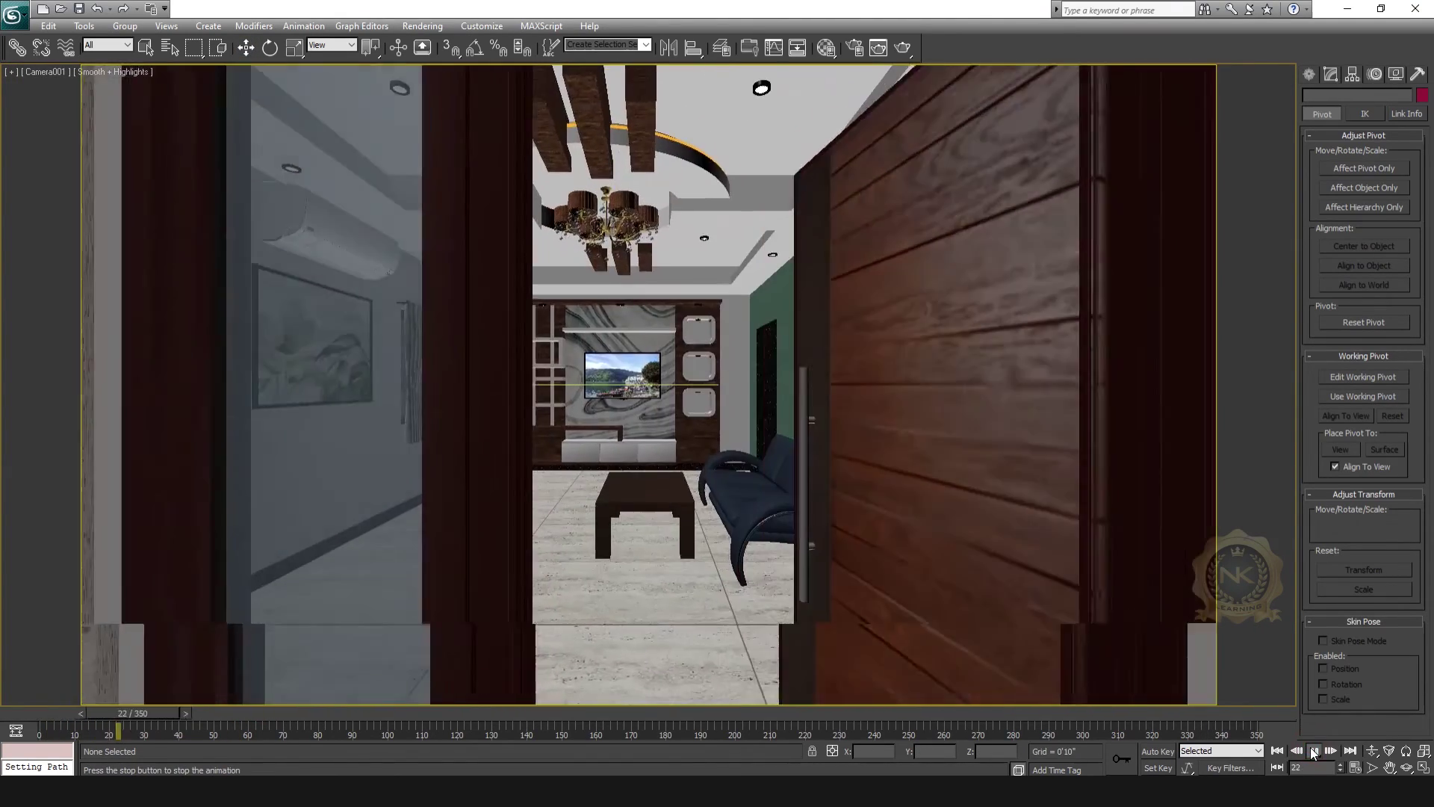